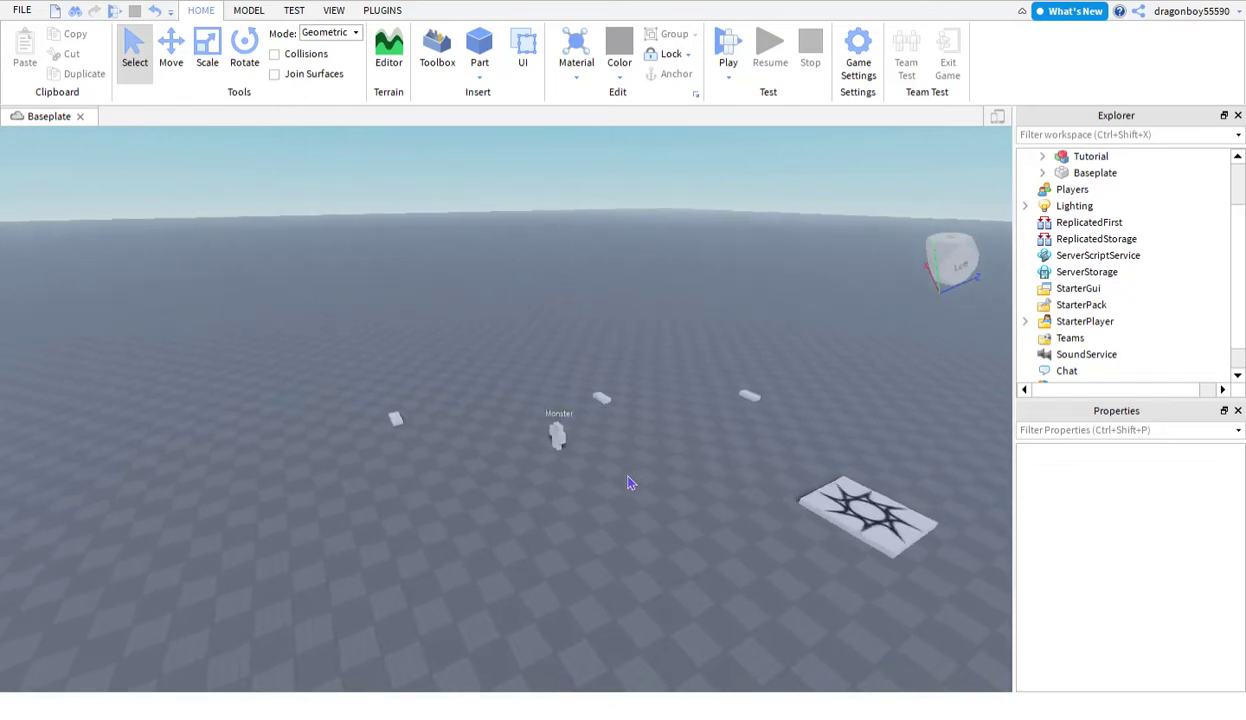
Expand the Tutorial model in Explorer to list CREDITS and its service groups.
key("s")
scroll(1168, 200, "up", 2)
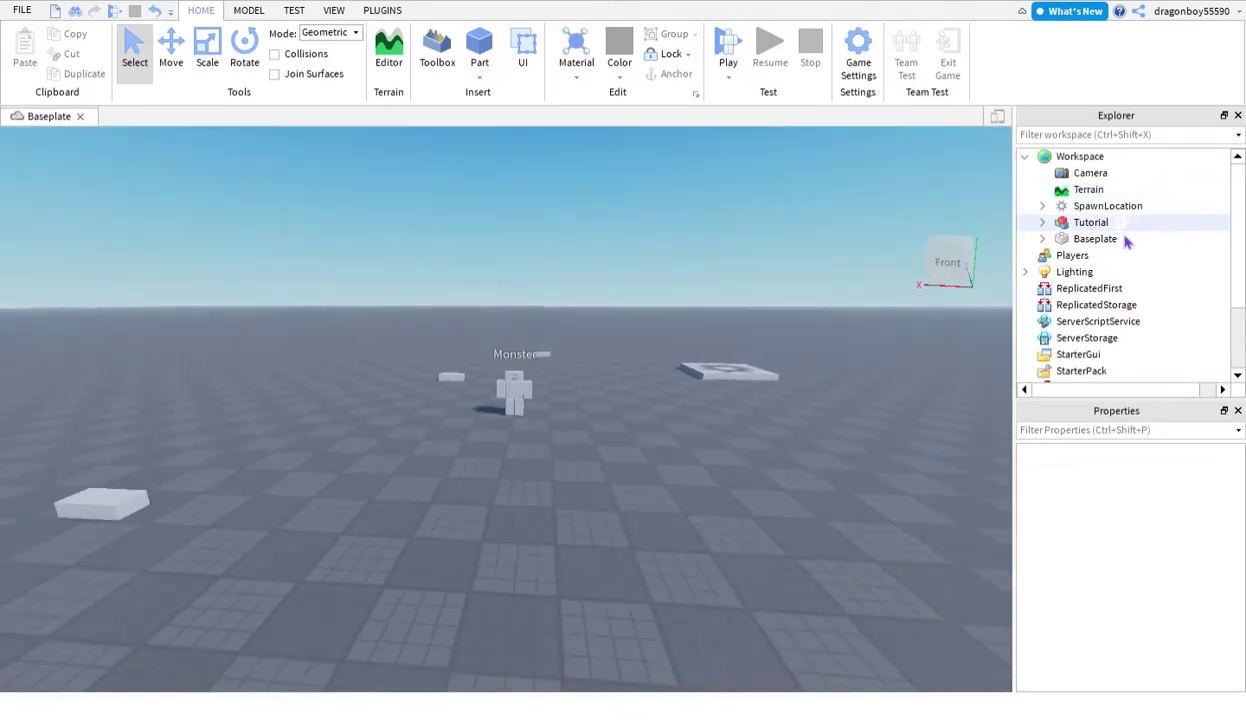
left_click(1042, 222)
Fly the camera around the Monster and the star pad with WASD and right-drag.
key("w")
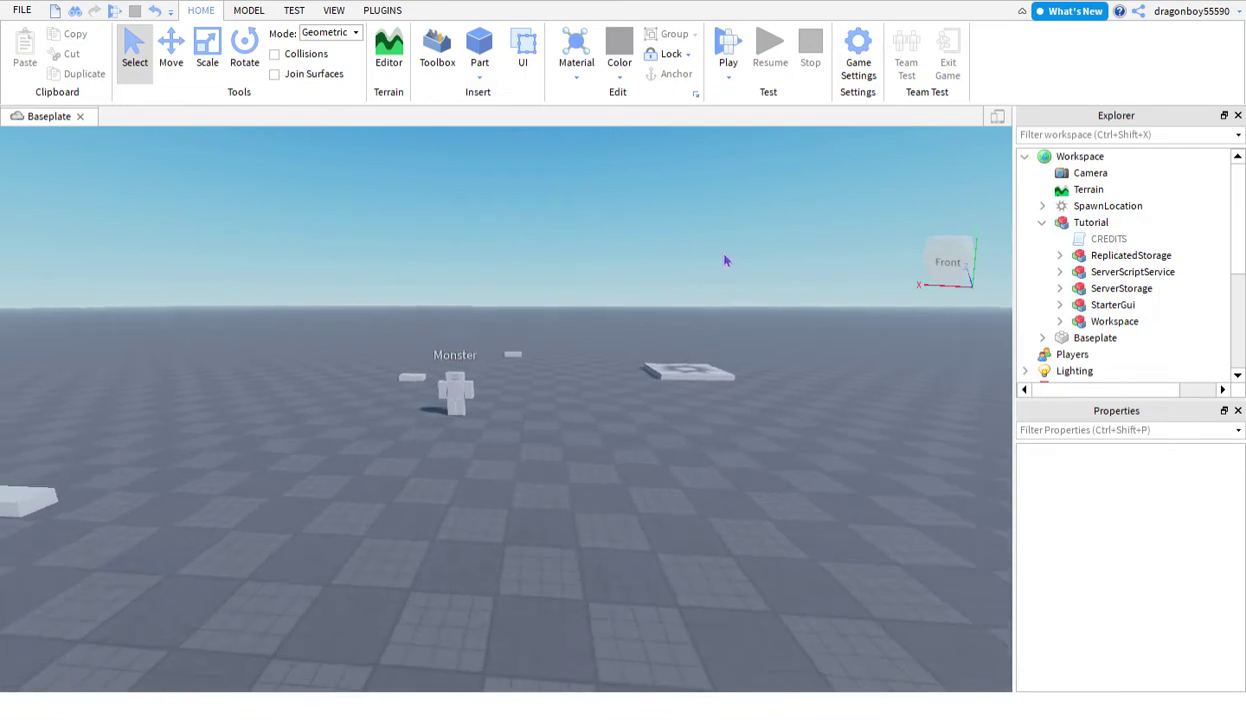
right_click_drag(731, 279, 800, 378)
key("s")
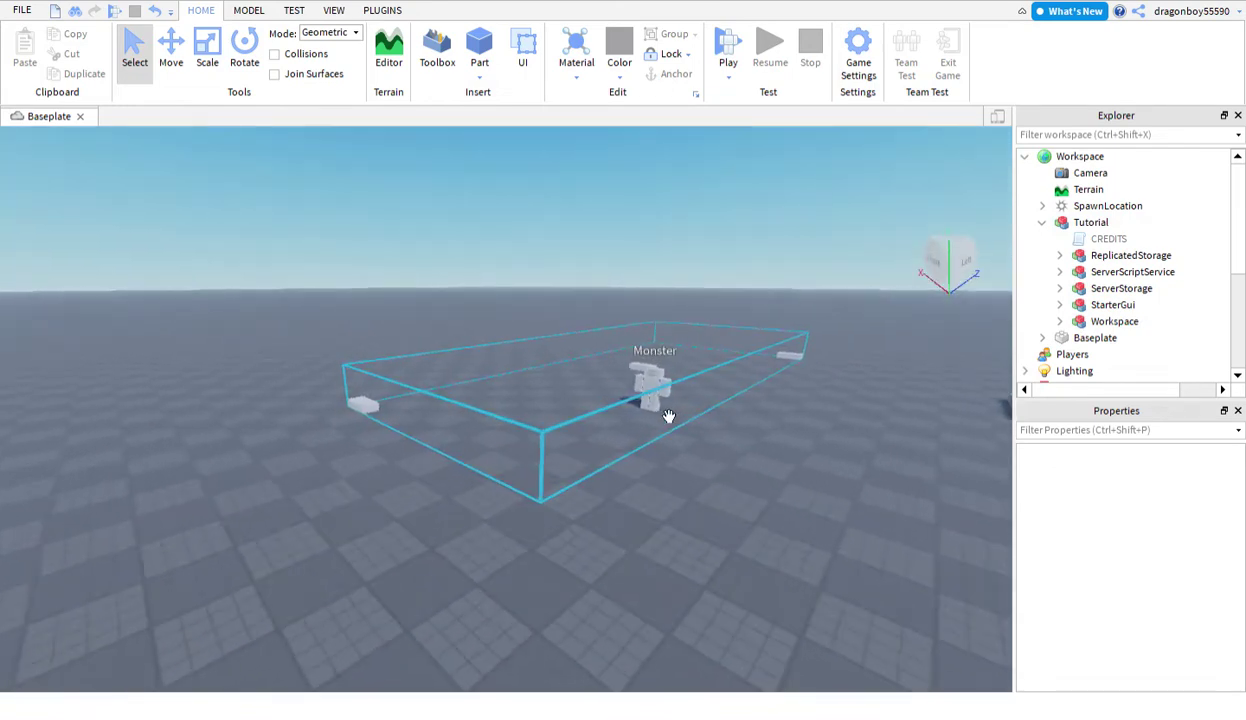
right_click_drag(670, 395, 672, 398)
right_click_drag(542, 364, 548, 364)
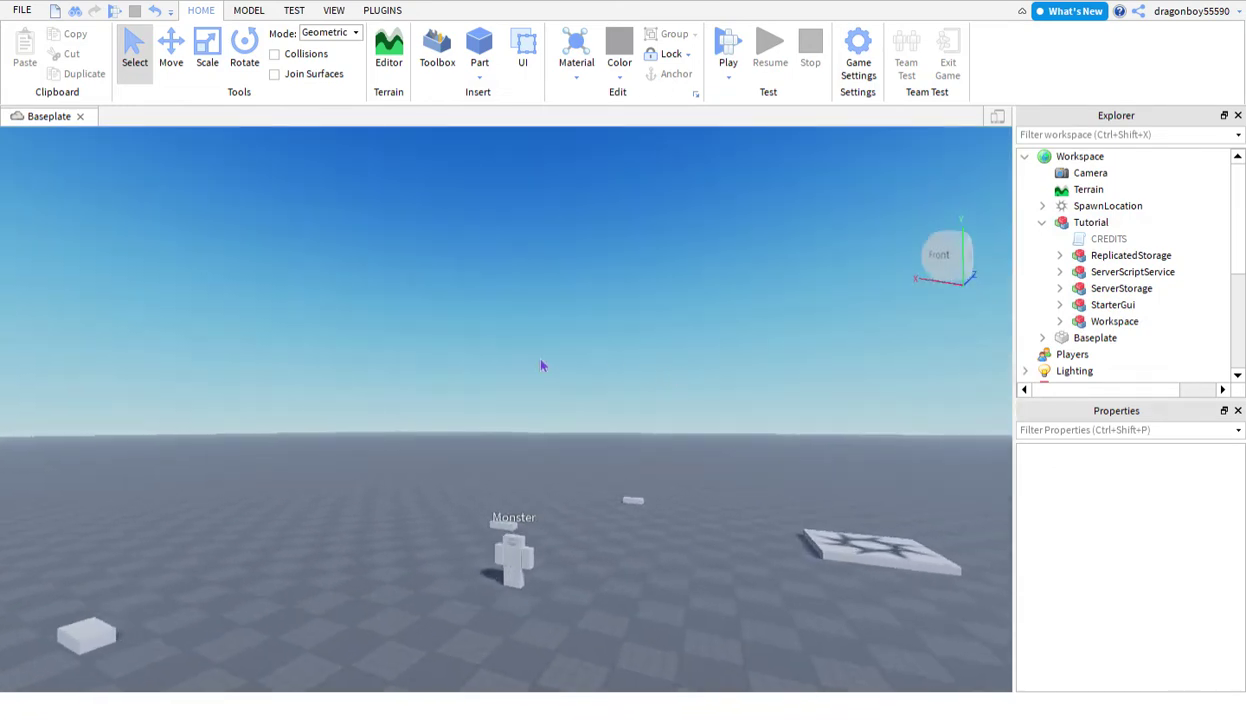
key("w")
key("a")
key("d")
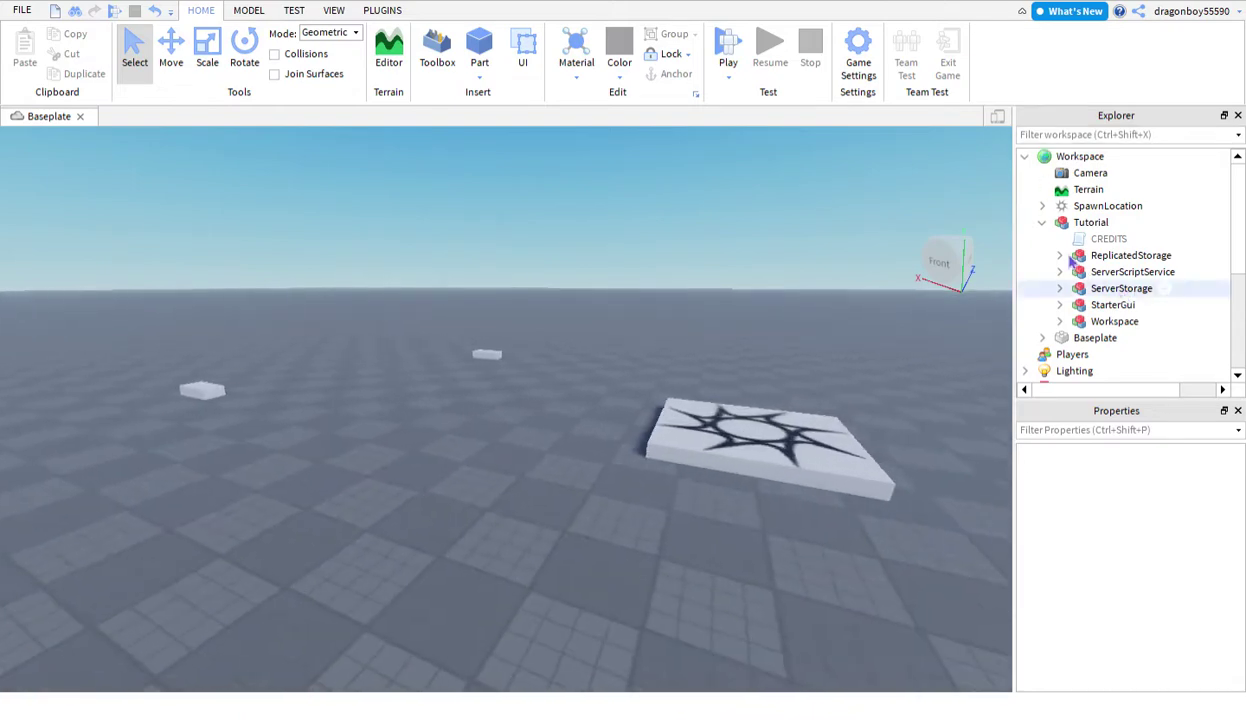
key("a")
key("d")
mouse_move(1107, 263)
left_mouse_down()
mouse_move(1200, 256)
mouse_move(1190, 208)
left_mouse_up()
Move the kit's ReplicatedStorage and StarterGui groups into their matching services.
scroll(1150, 315, "down", 4)
left_click(810, 208)
left_click(1108, 209)
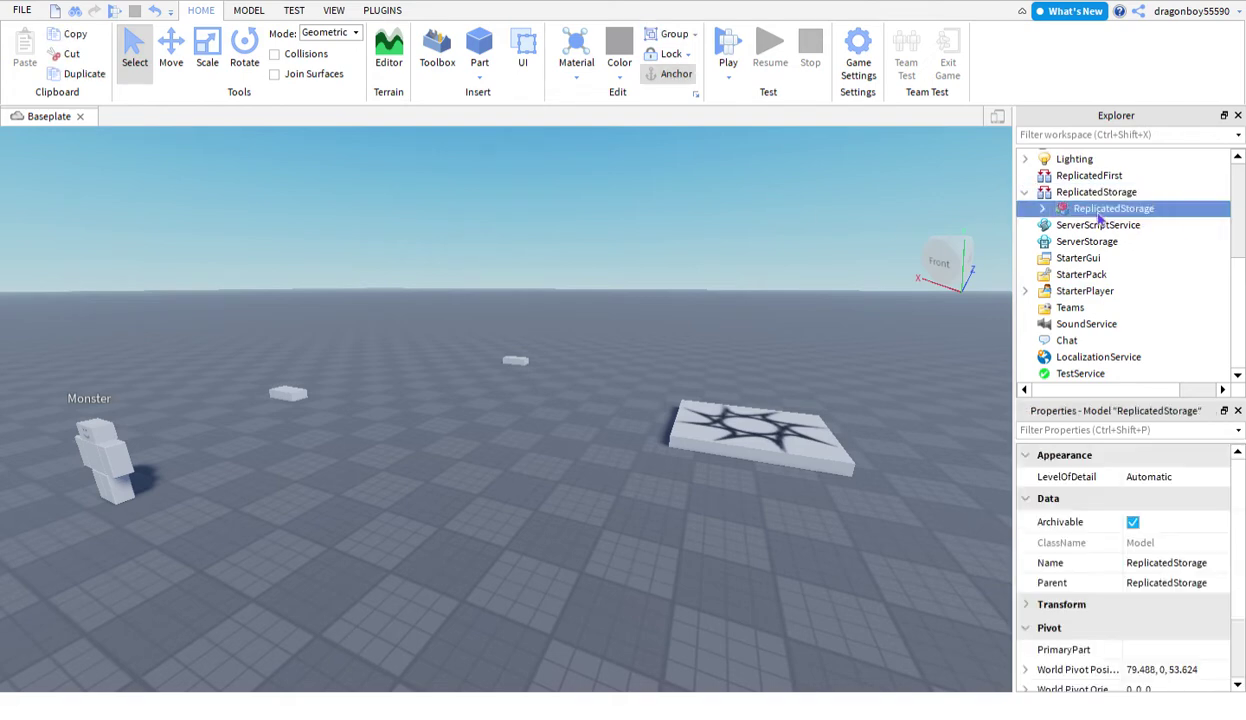
scroll(1190, 290, "up", 5)
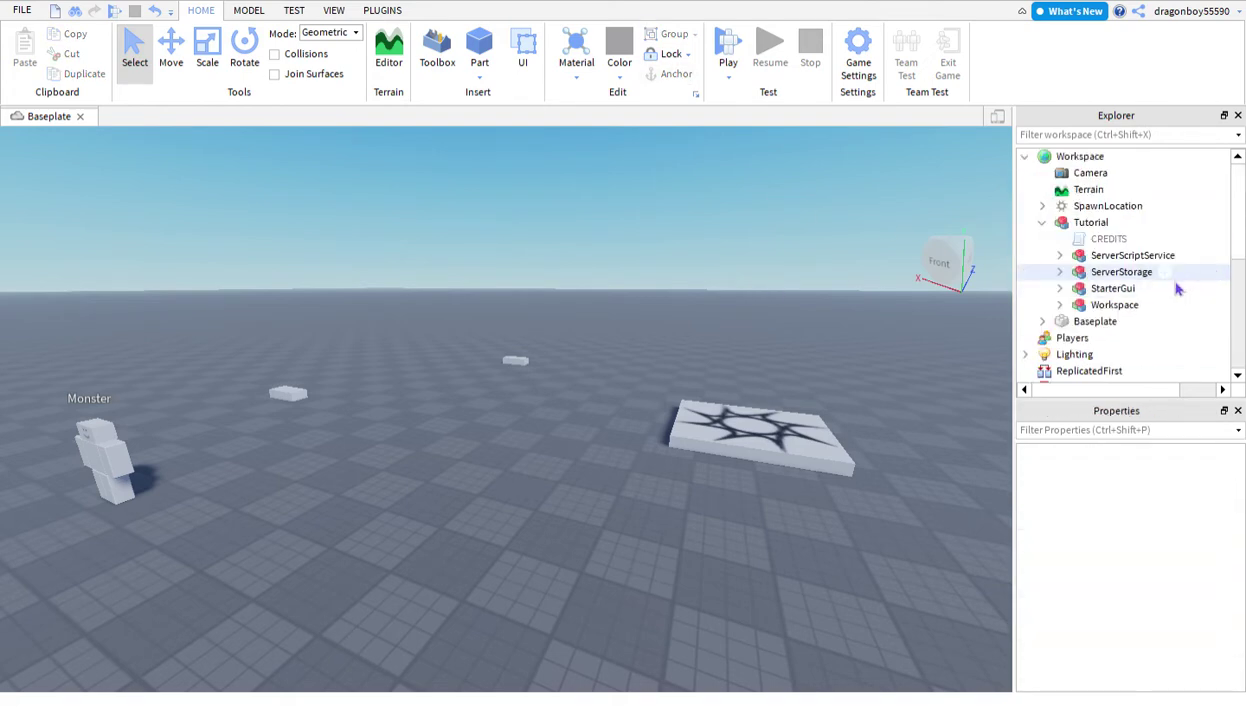
left_click(1175, 288)
mouse_move(1175, 288)
left_mouse_down()
mouse_move(1153, 355)
mouse_move(1176, 268)
left_mouse_up()
key("ctrl+g")
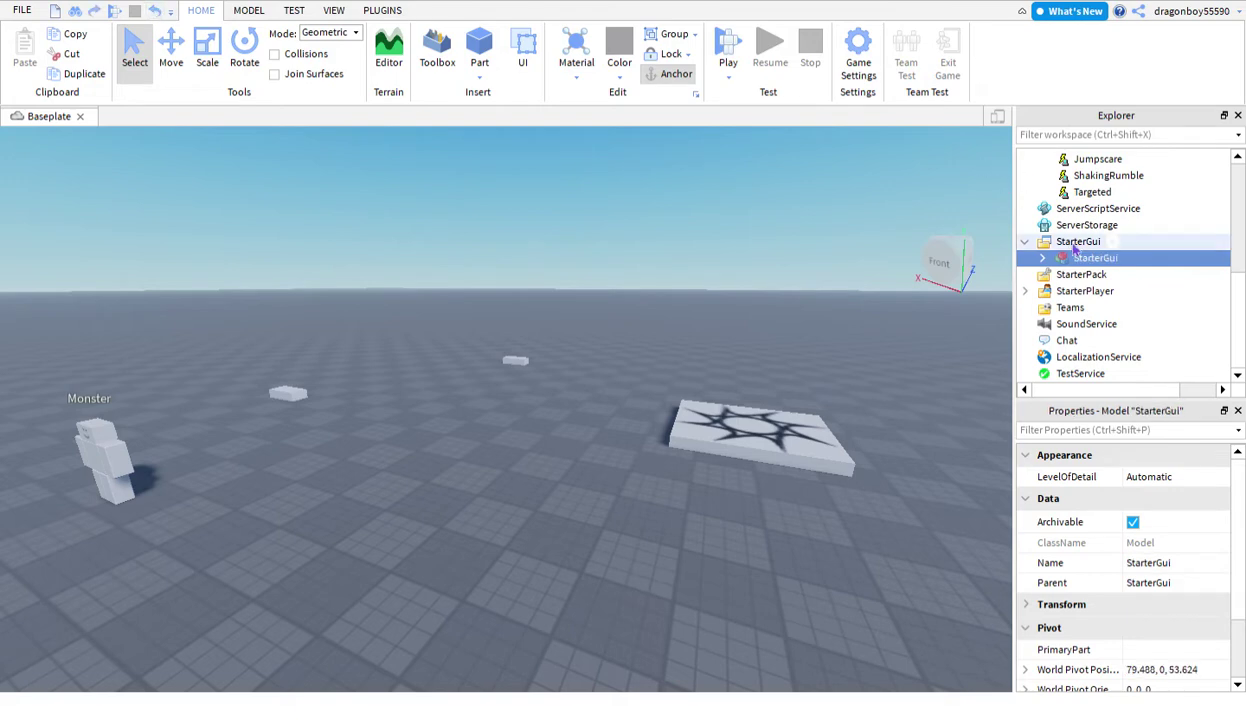
key("ctrl+z")
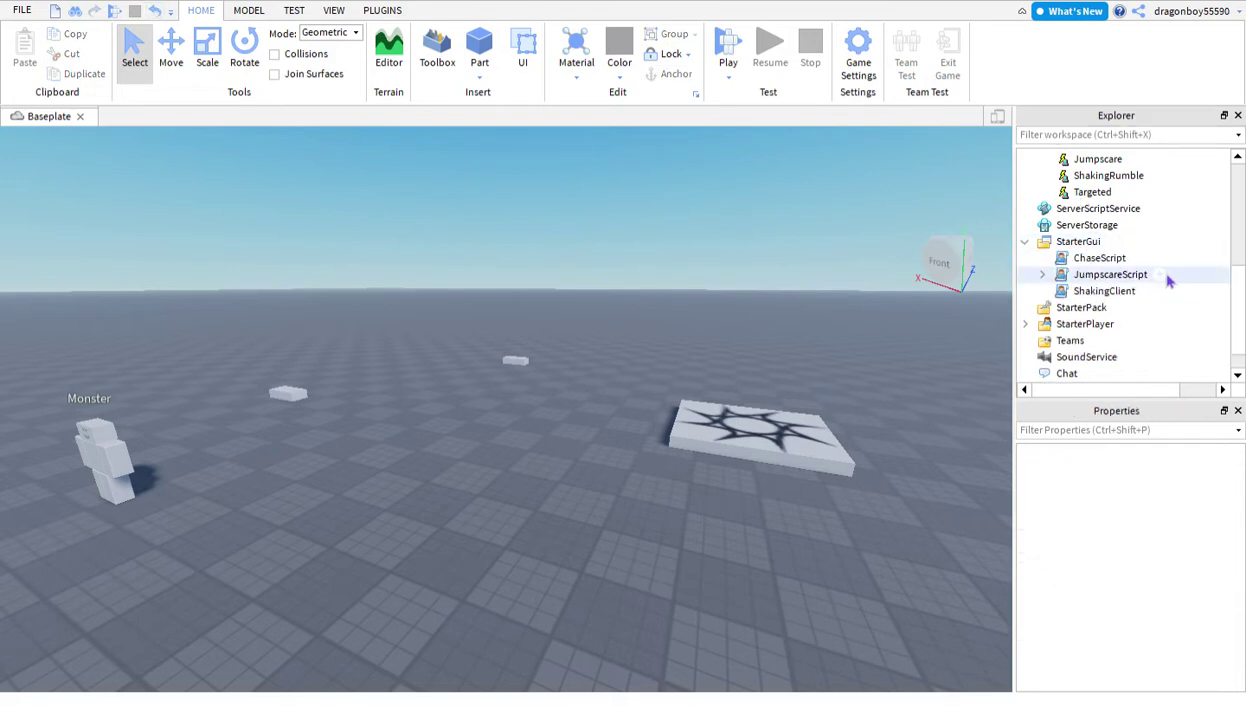
scroll(1150, 278, "up", 10)
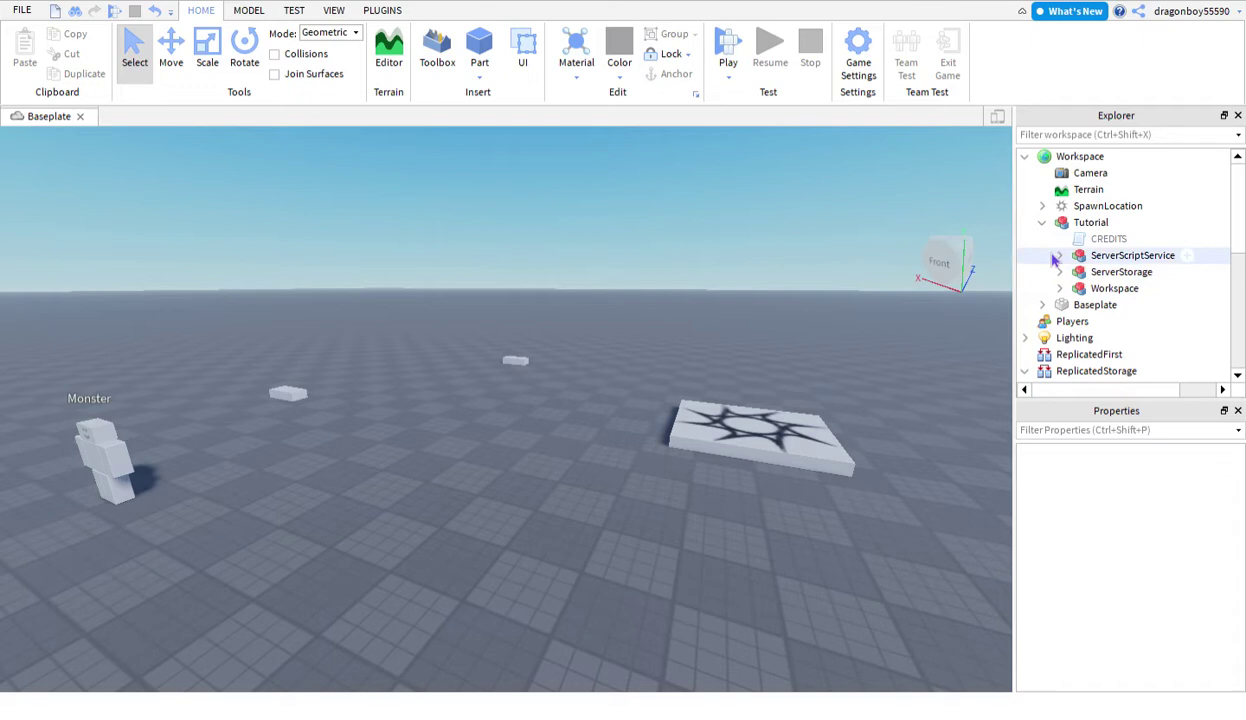
Move the kit's ServerScriptService group into its service and ungroup it into scripts.
left_click(1090, 256)
mouse_move(1120, 265)
left_mouse_down()
mouse_move(1218, 200)
mouse_move(1172, 194)
left_mouse_up()
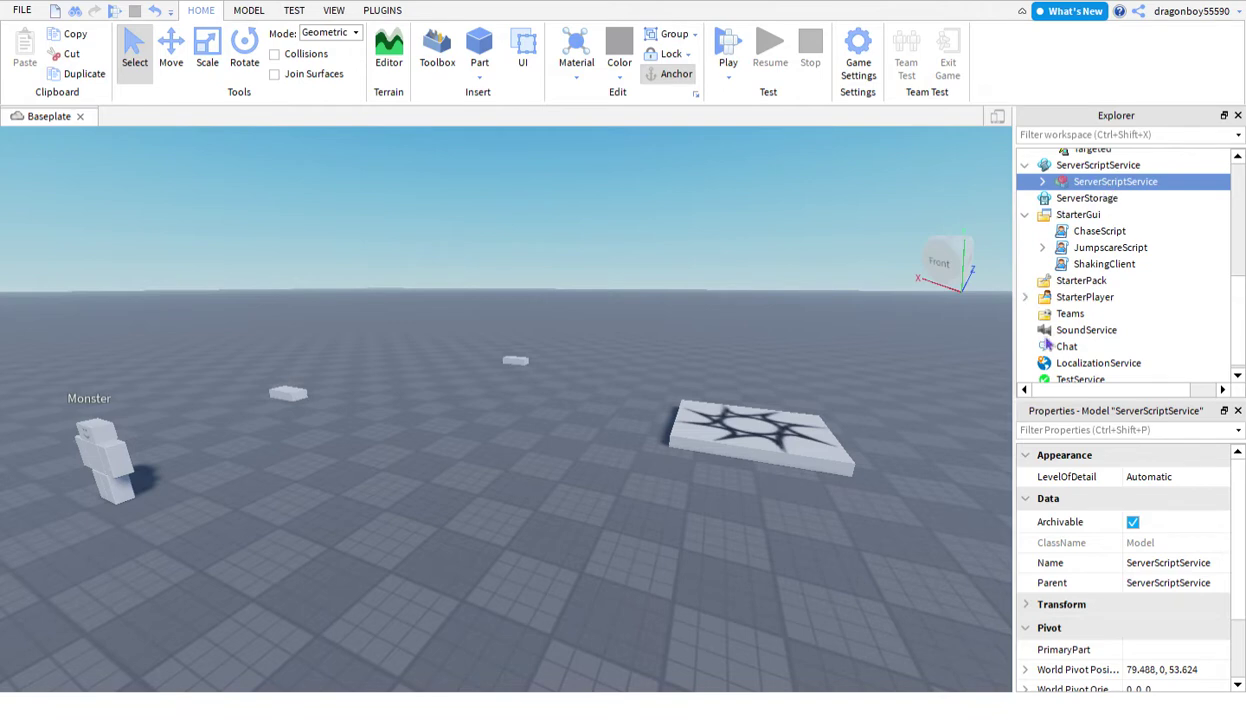
key("ctrl+u")
left_click(745, 236)
scroll(1168, 303, "up", 5)
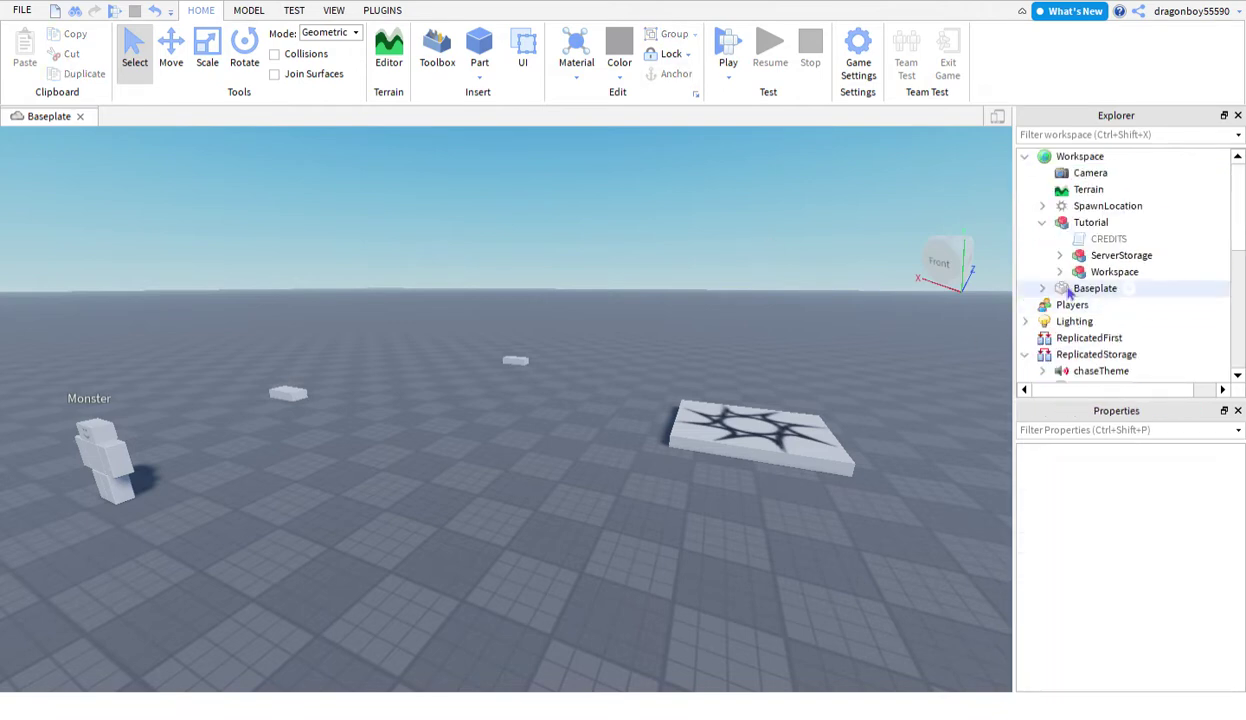
Move the kit's ServerStorage group into the ServerStorage service.
mouse_move(1120, 255)
left_mouse_down()
mouse_move(1237, 334)
mouse_move(1218, 309)
left_mouse_up()
scroll(1215, 320, "down", 3)
scroll(1215, 315, "up", 3)
scroll(1218, 309, "down", 3)
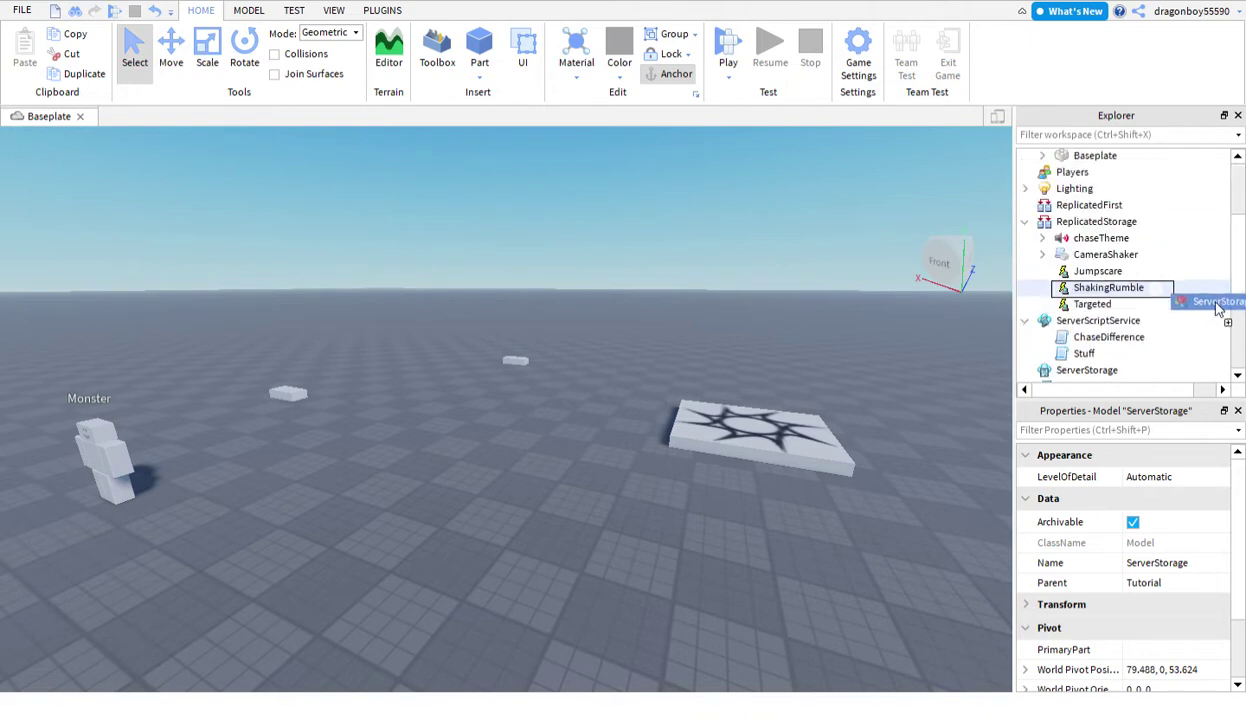
scroll(1218, 310, "down", 3)
scroll(1212, 295, "up", 3)
left_click_drag(1218, 309, 1215, 328)
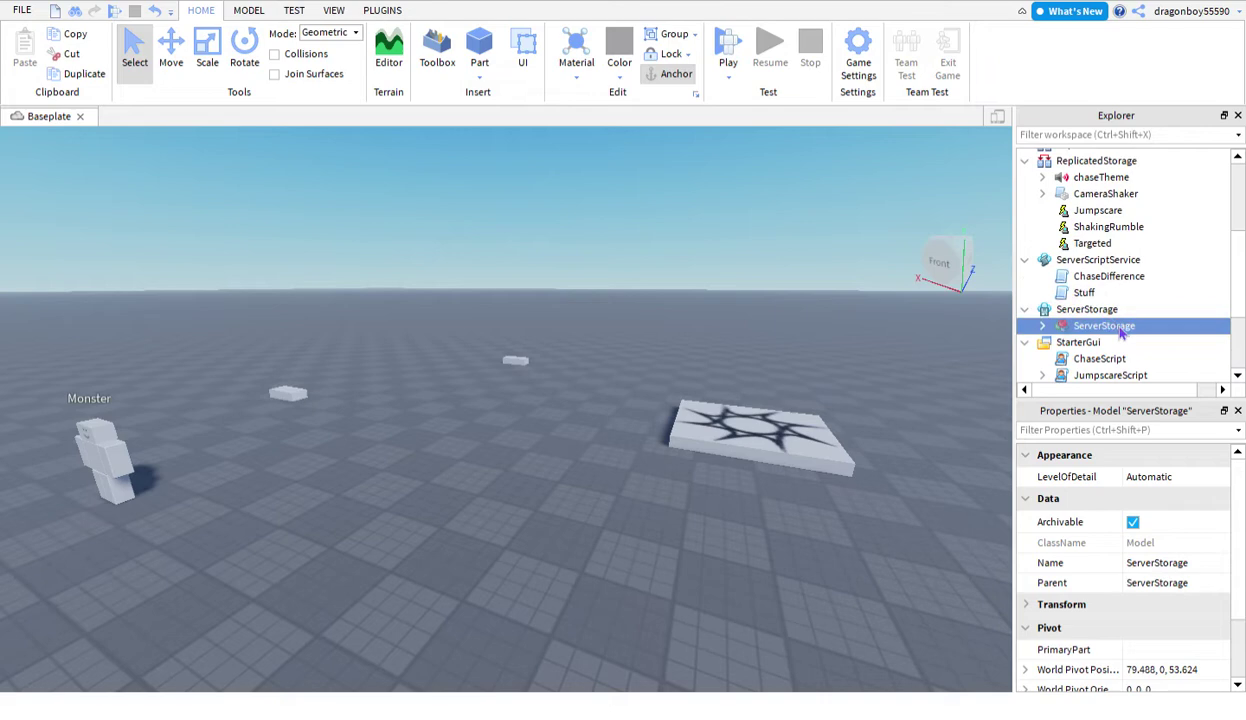
left_click(901, 325)
scroll(1060, 250, "up", 5)
scroll(1060, 250, "up", 2)
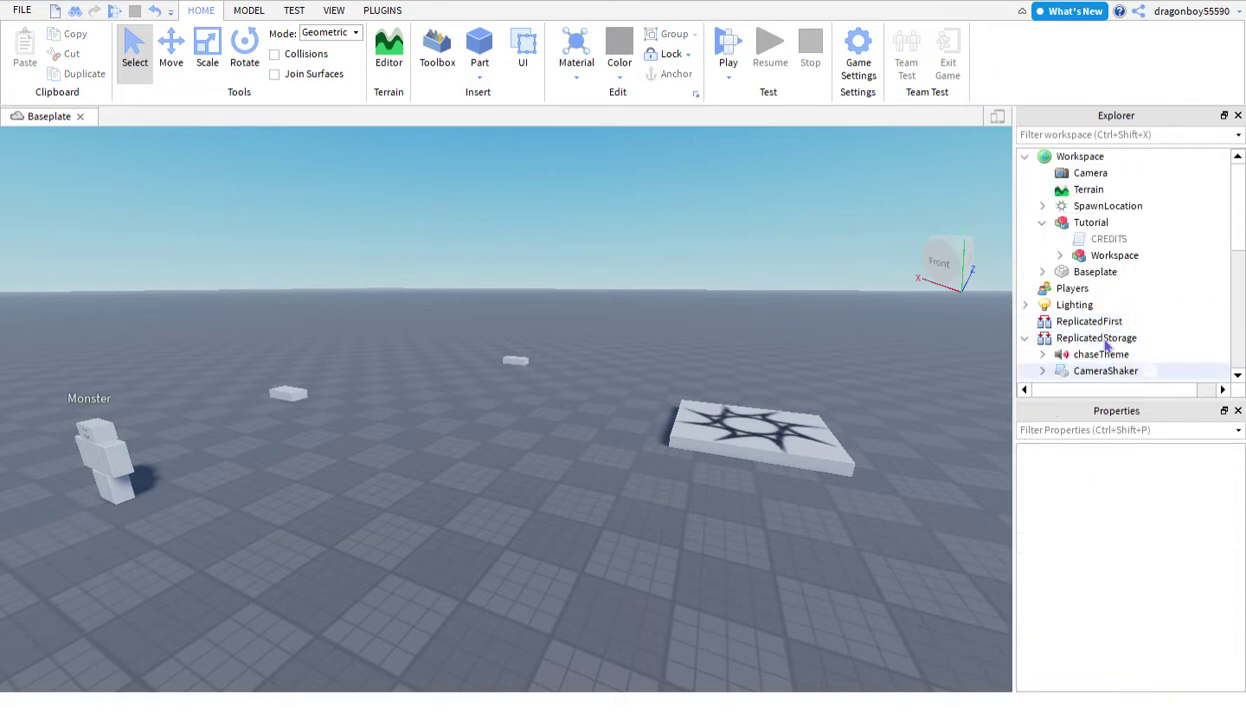
Expand the kit's Workspace group (LoopPoints, Monster), then playtest and stop.
left_click(1061, 255)
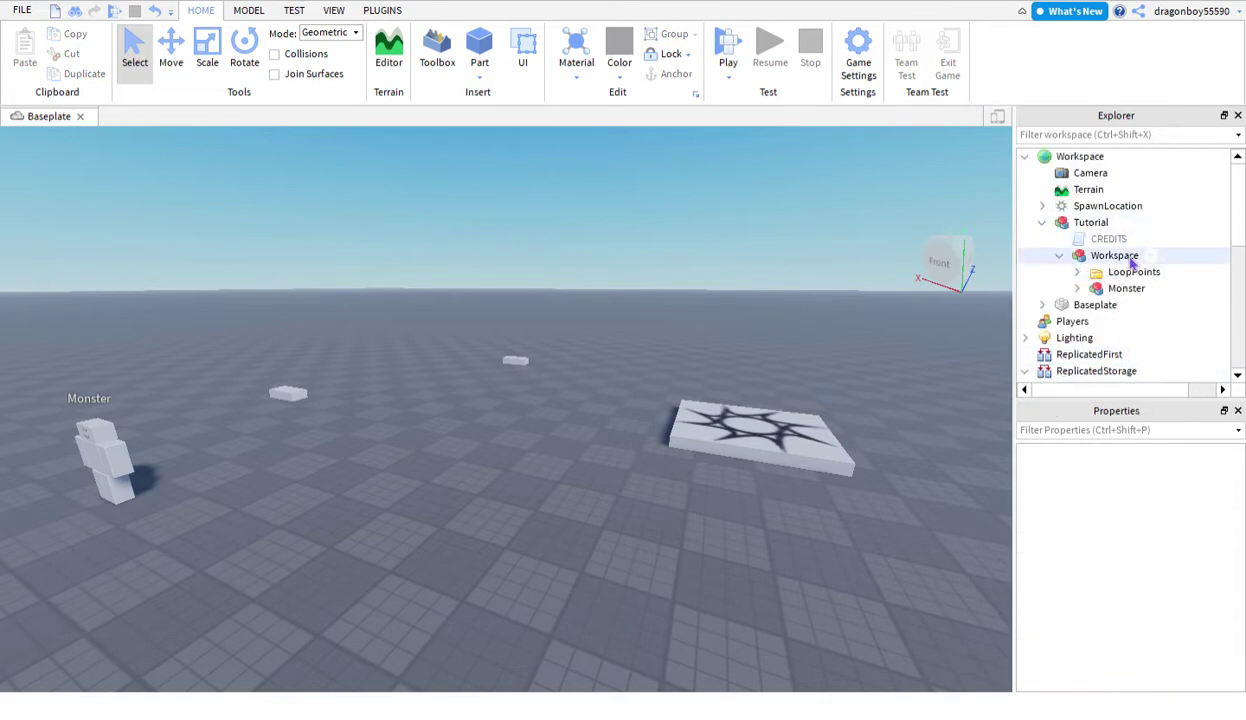
left_click(1129, 290)
left_click(560, 177)
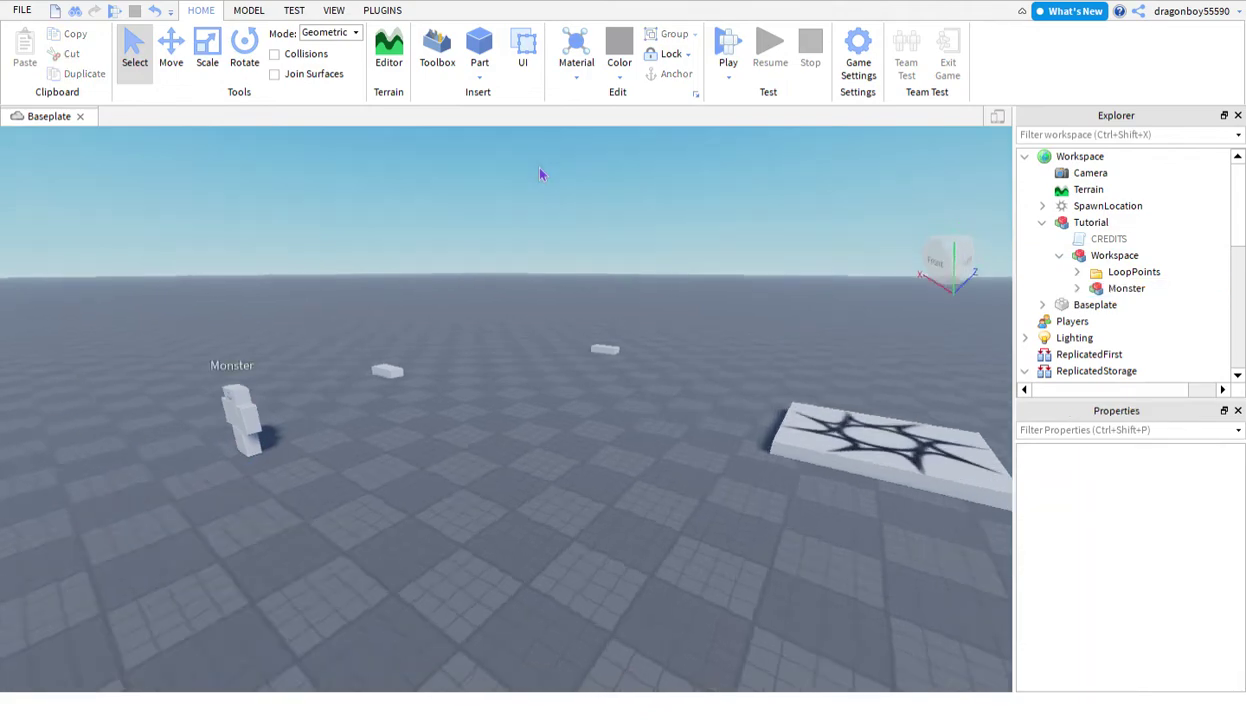
right_click_drag(542, 172, 740, 153)
left_click(719, 58)
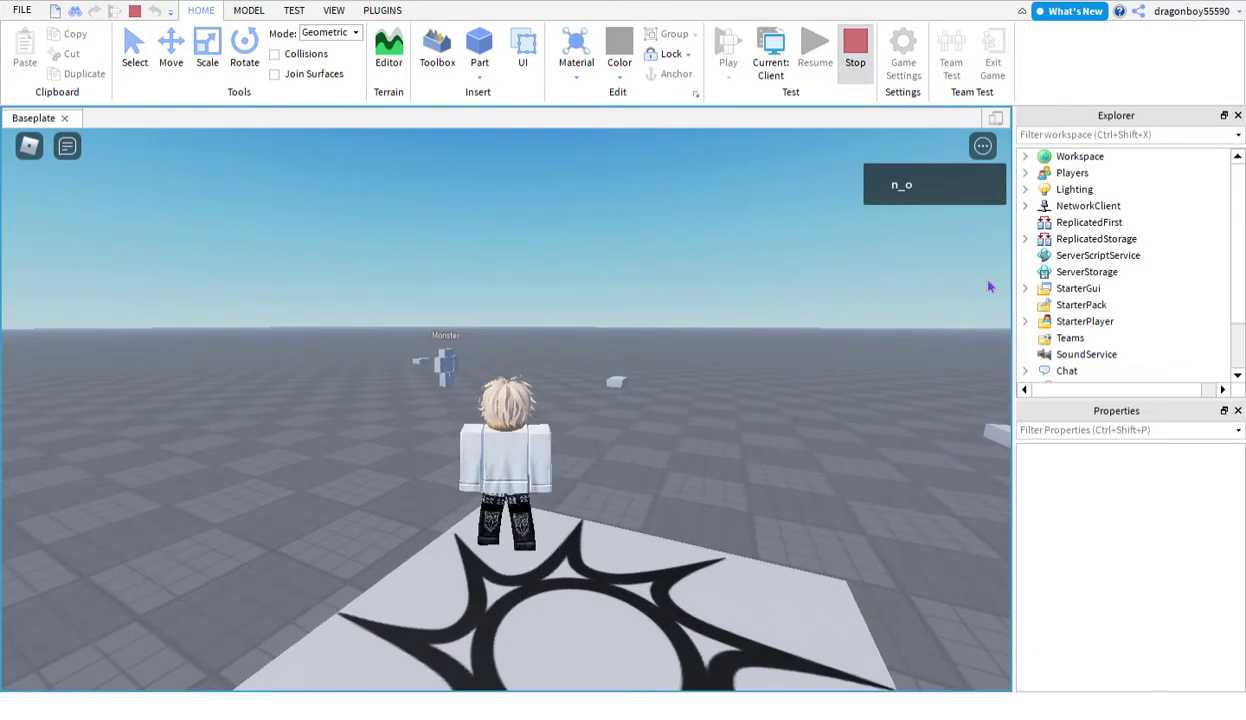
key("shift+F5")
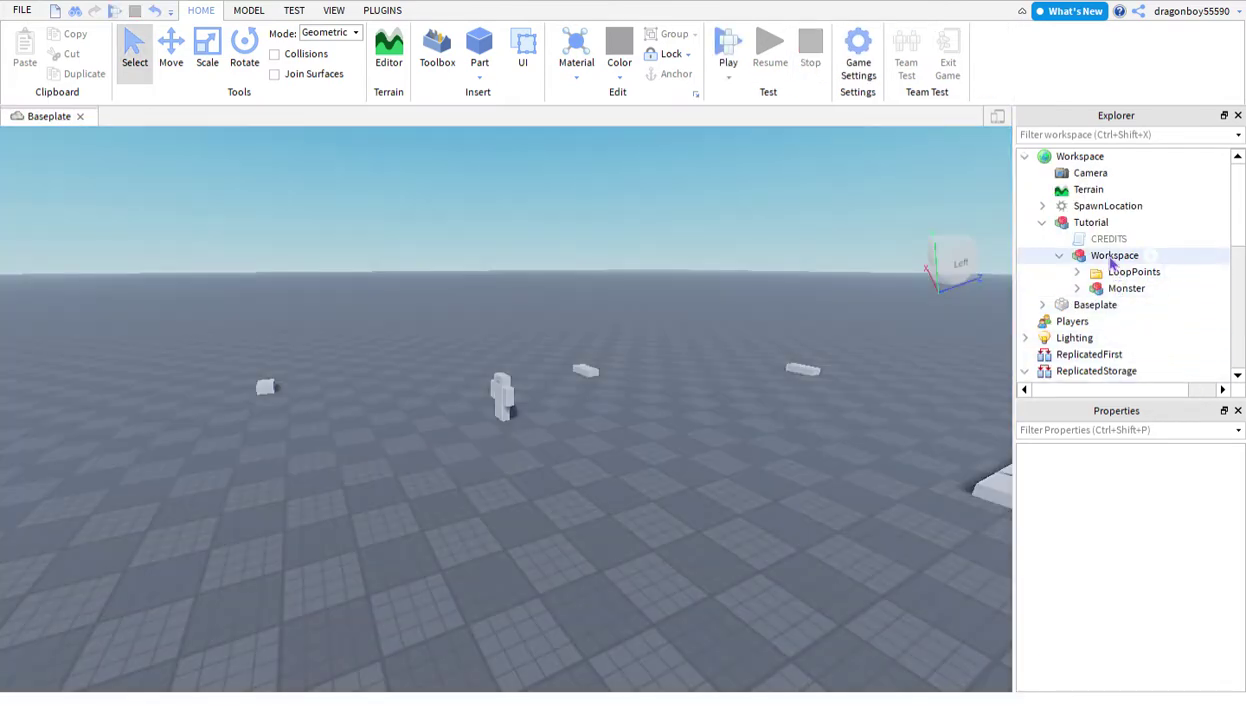
left_click_drag(1112, 262, 1168, 160)
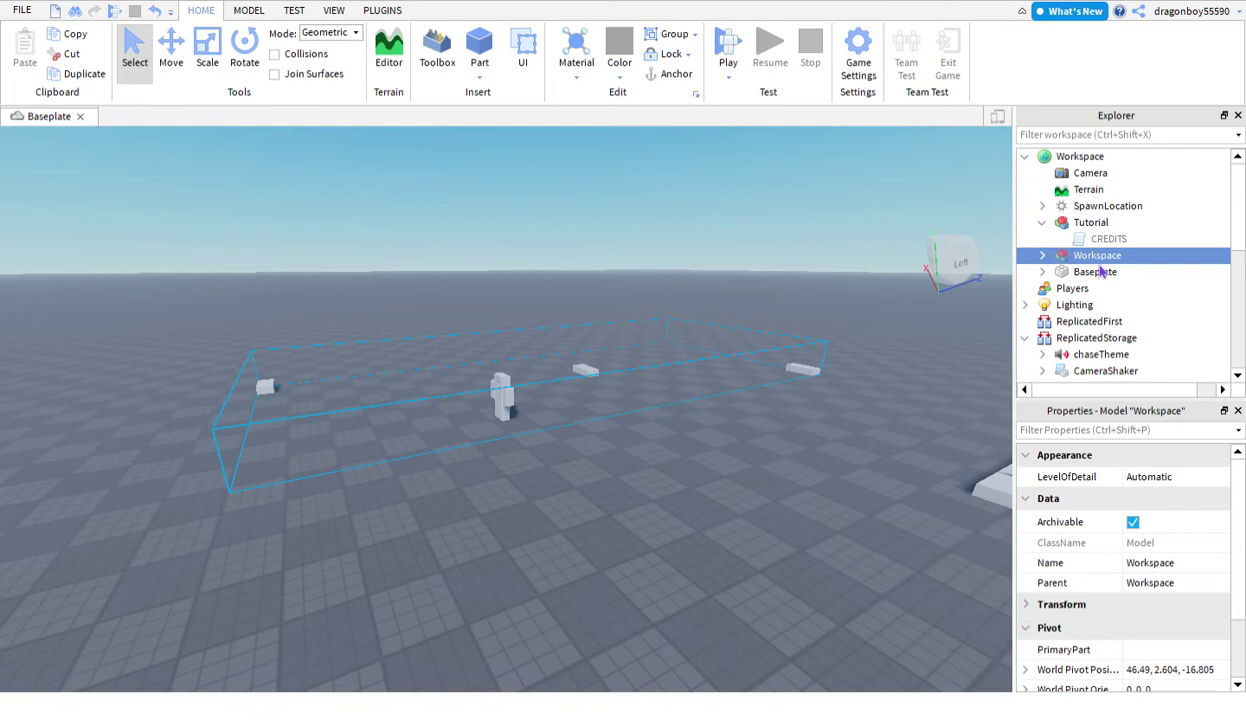
key("ctrl+u")
left_click(748, 161)
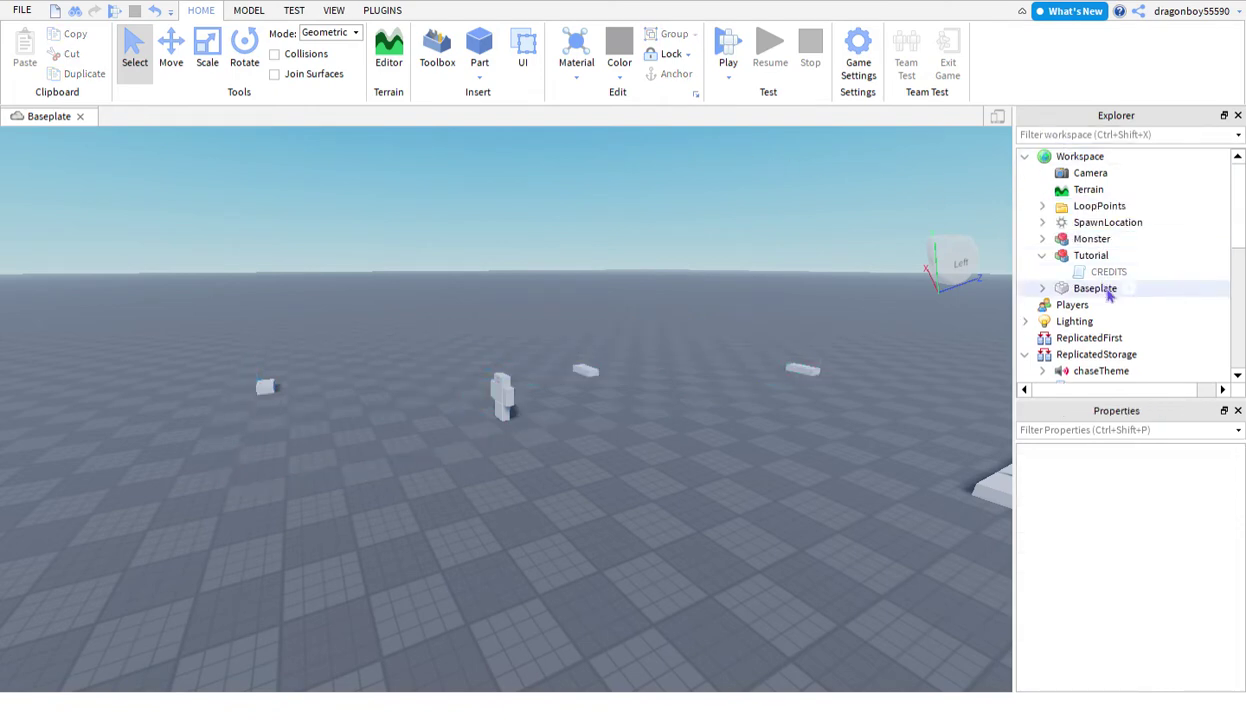
left_click(1085, 256)
key("ctrl+g")
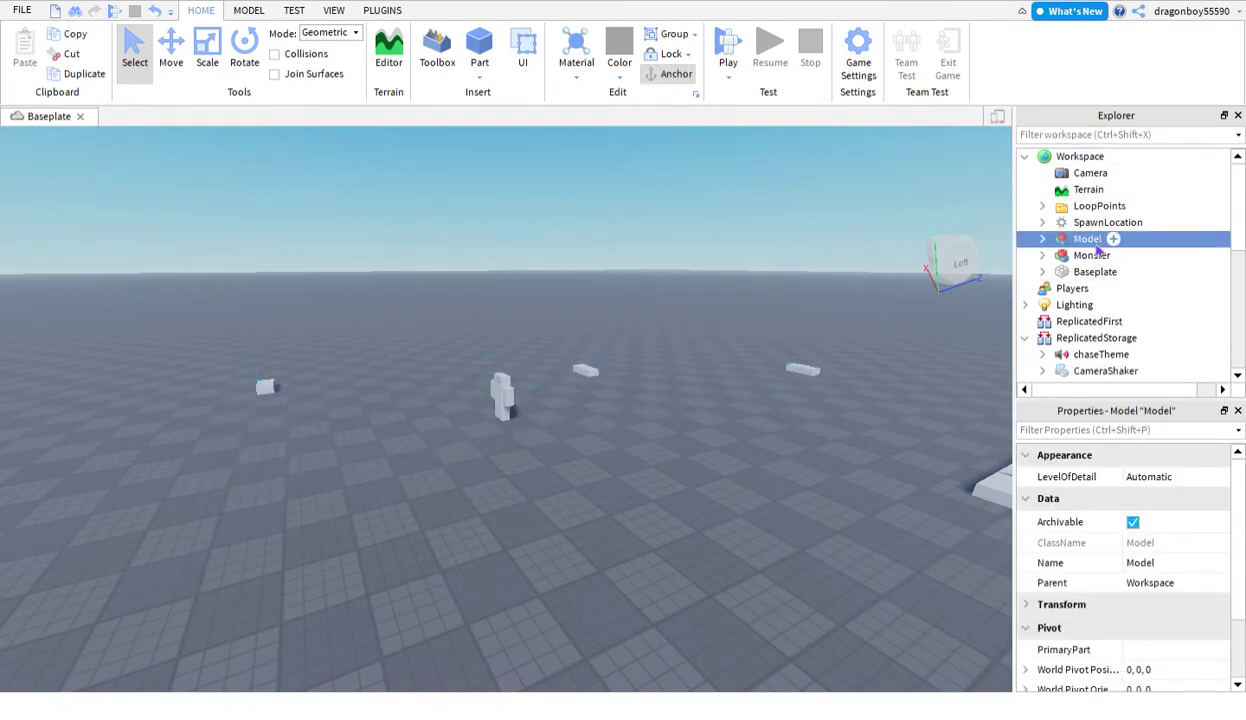
left_click(153, 12)
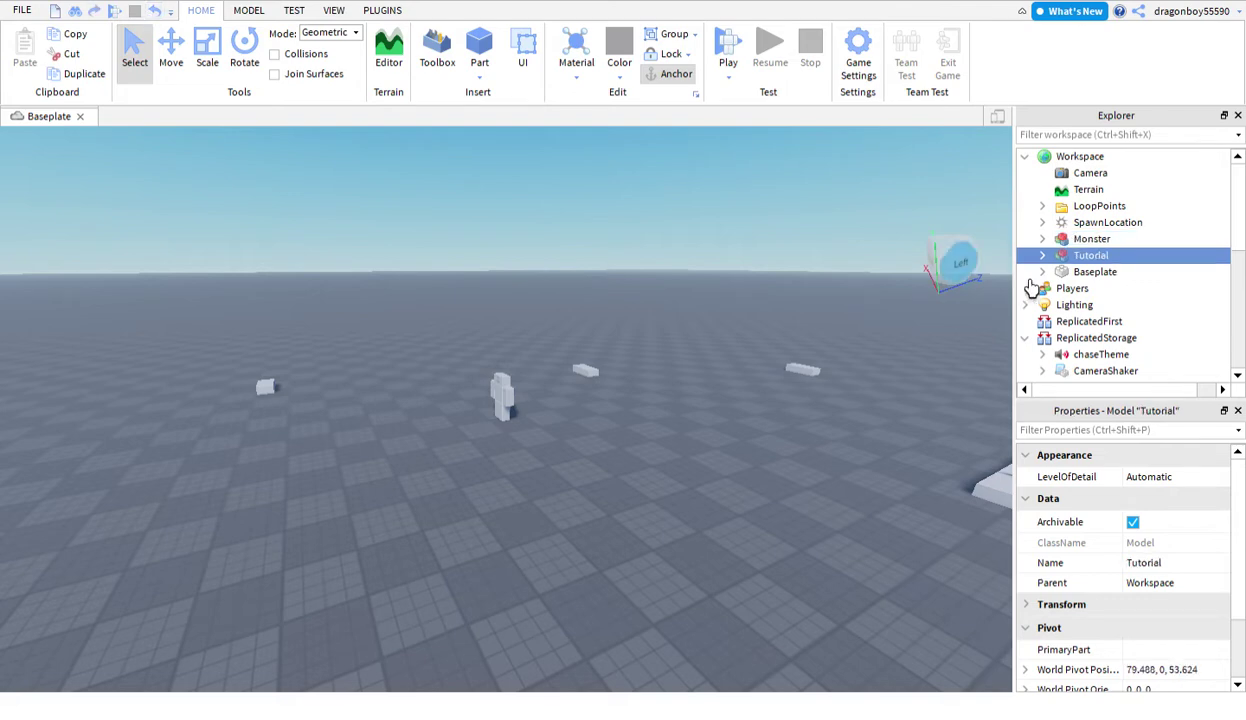
key("ctrl+z")
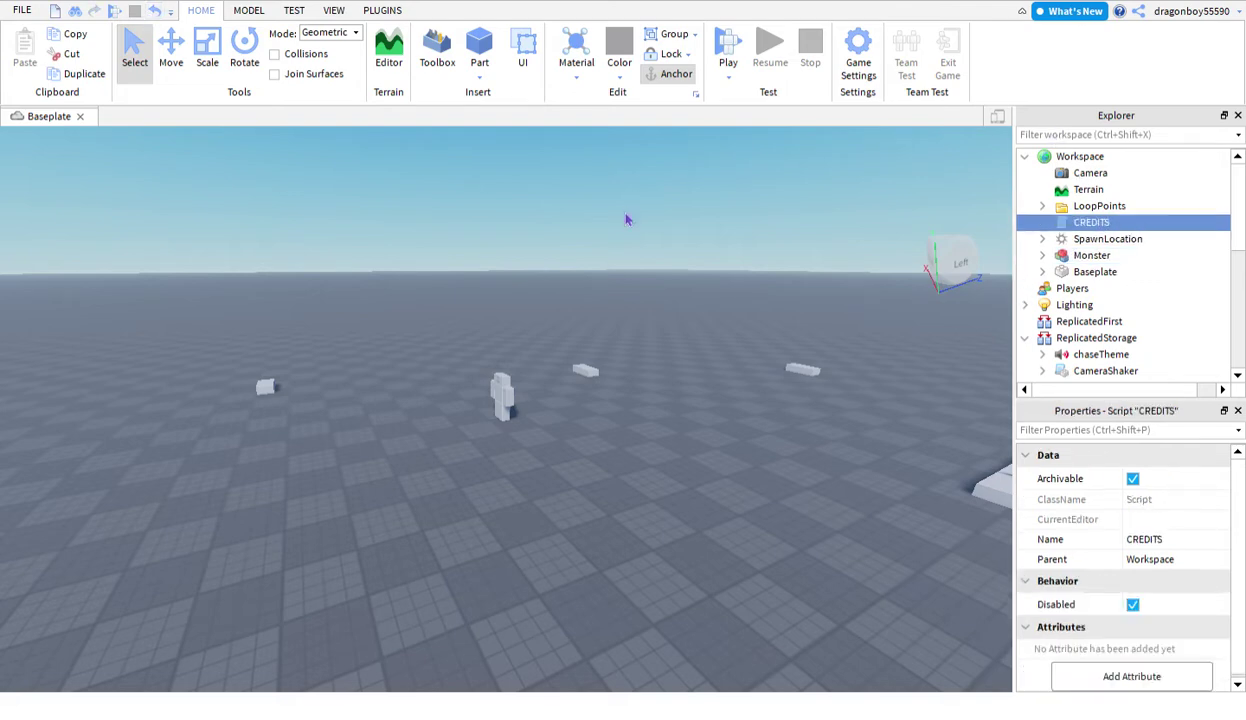
left_click(615, 214)
left_click(1072, 257)
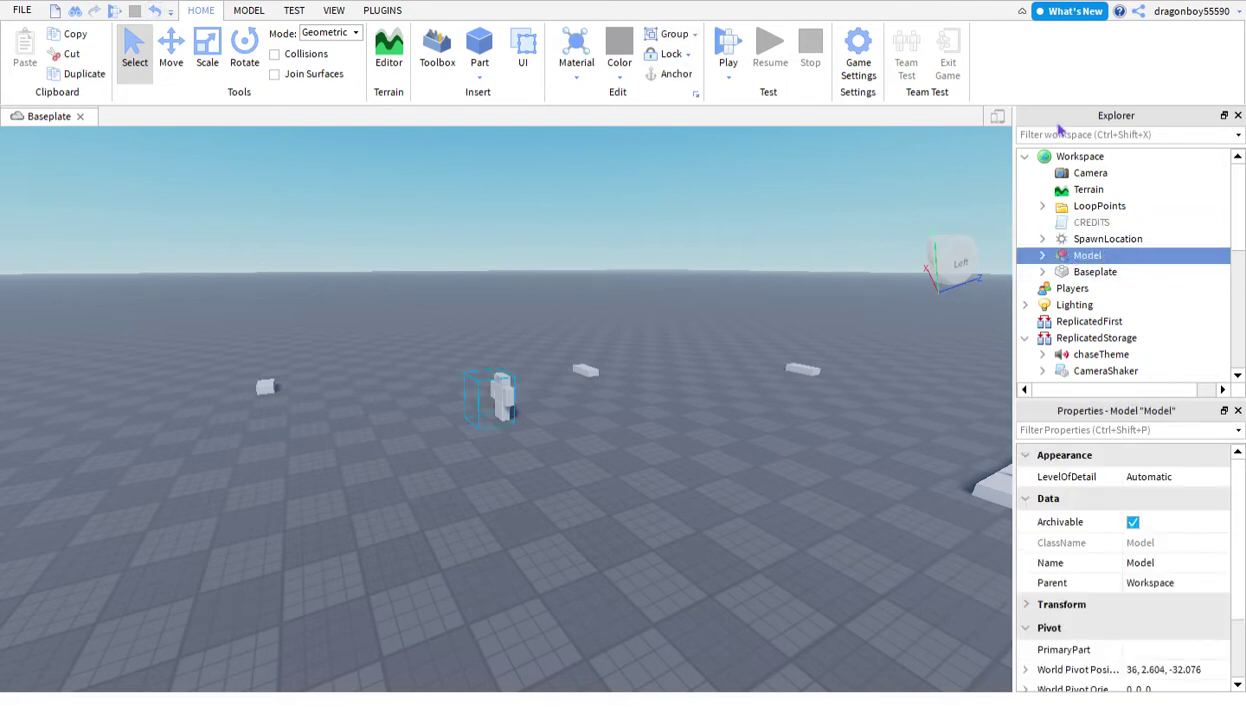
left_click(243, 124)
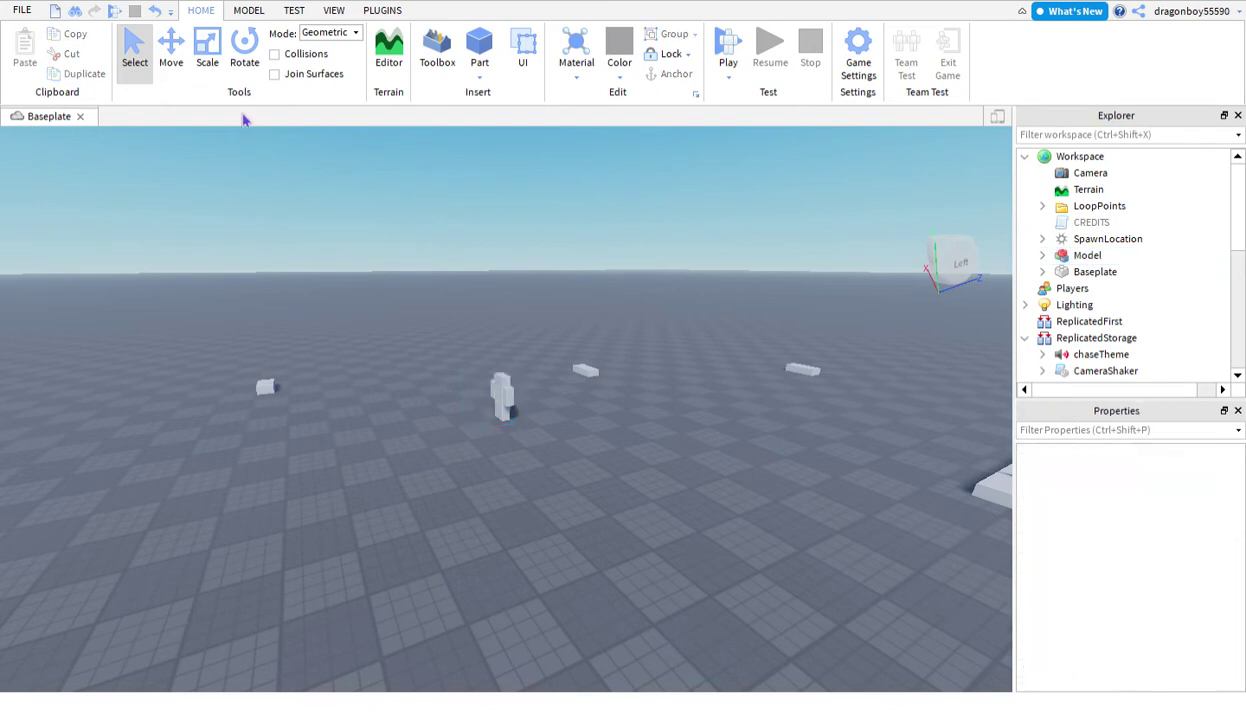
left_click(155, 12)
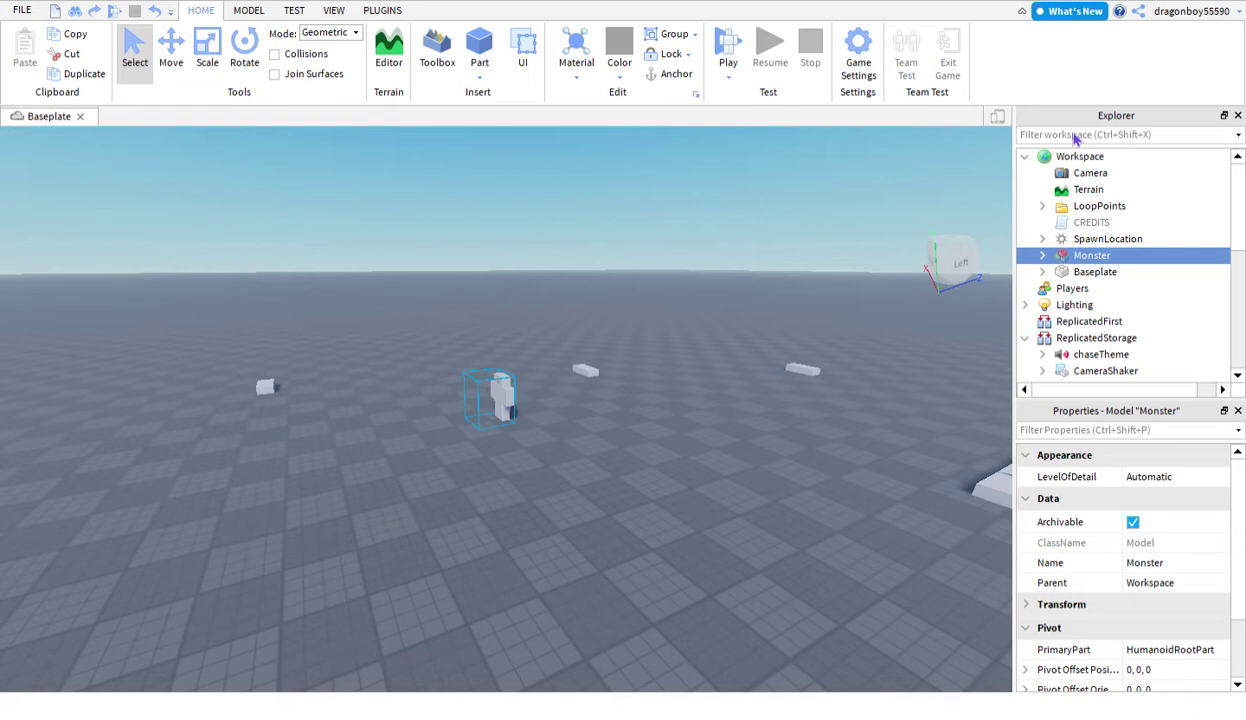
key("ctrl+u")
left_click(751, 197)
scroll(1199, 311, "down", 2)
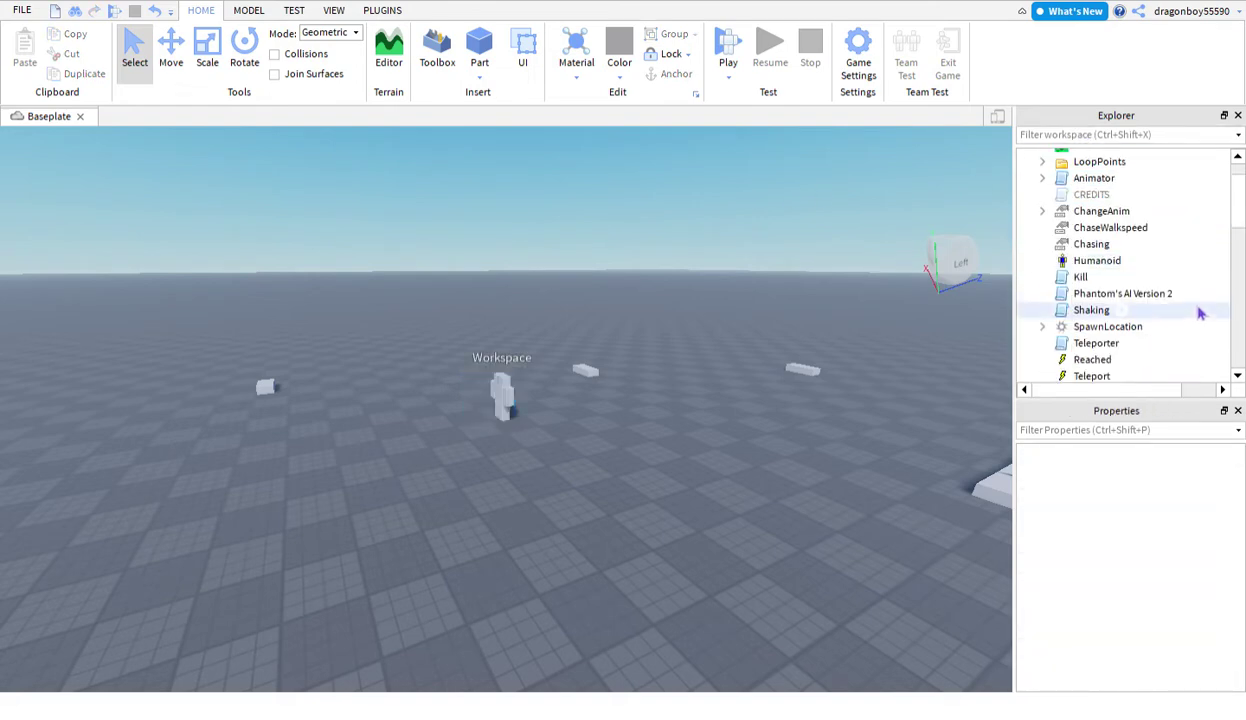
scroll(1199, 311, "down", 5)
scroll(1199, 316, "down", 5)
scroll(1185, 318, "up", 5)
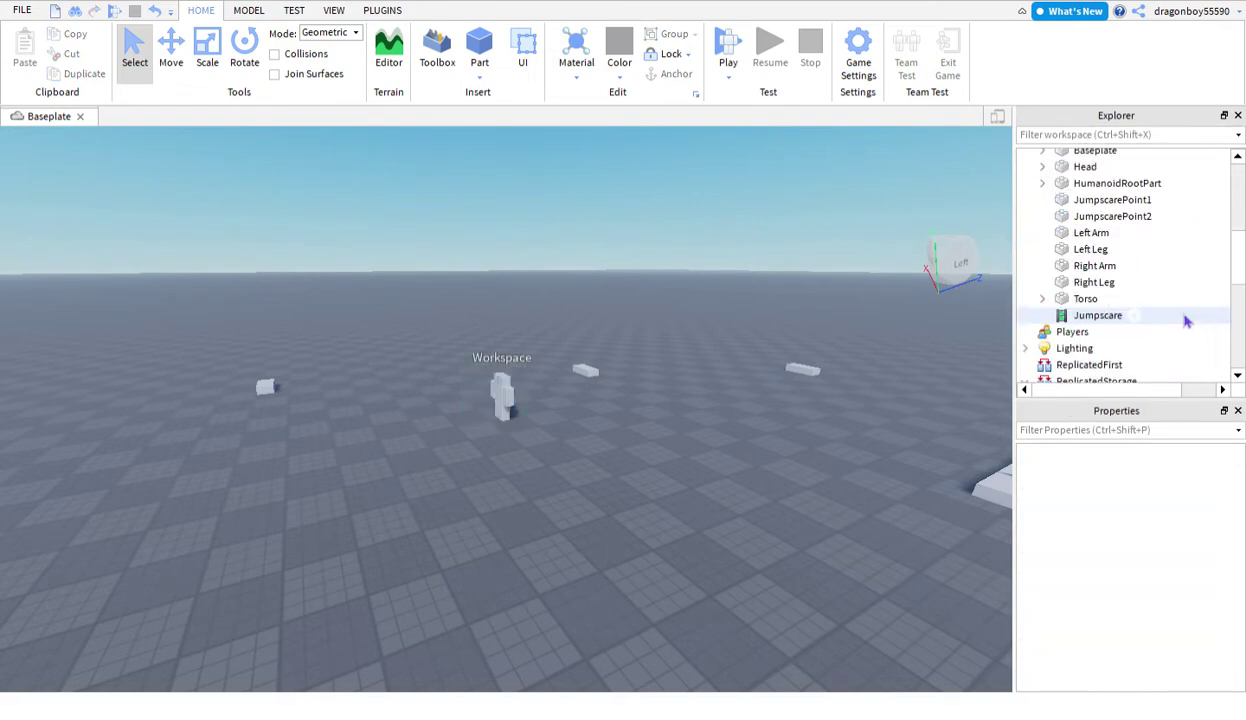
scroll(1185, 318, "up", 5)
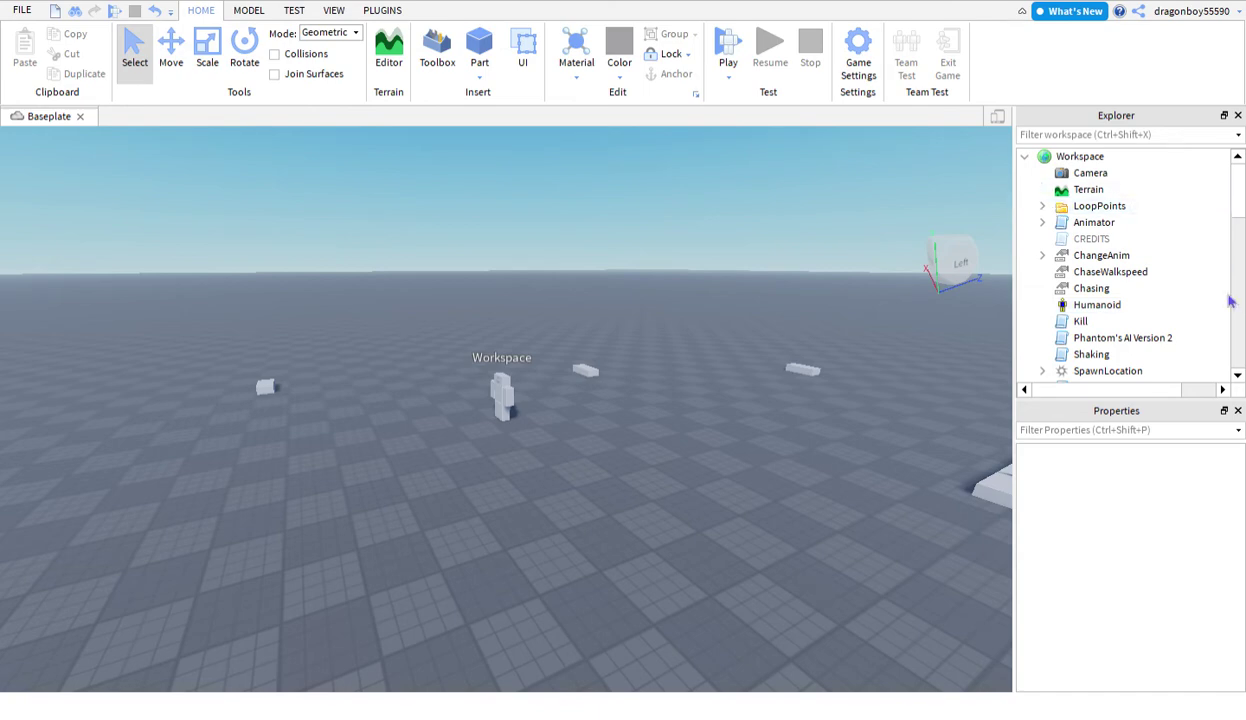
scroll(1180, 280, "down", 5)
scroll(1130, 267, "down", 5)
scroll(1130, 266, "up", 3)
scroll(1132, 278, "up", 2)
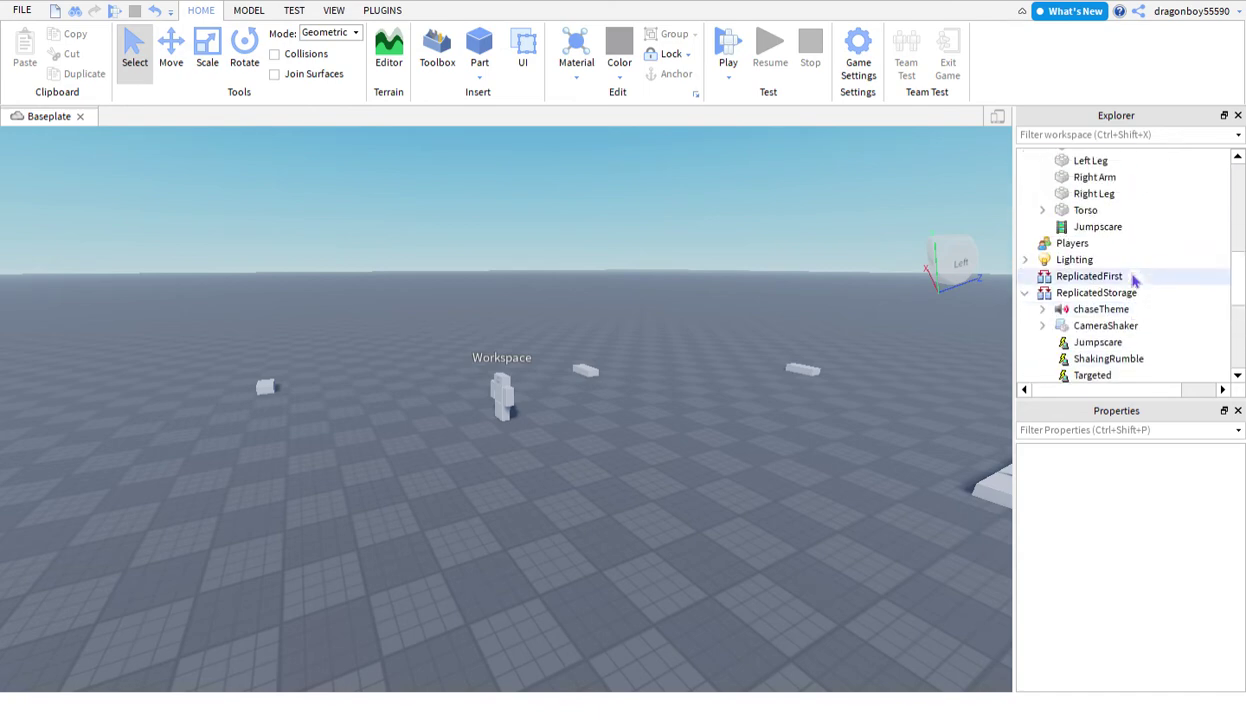
scroll(1133, 283, "up", 2)
left_click(1103, 278)
key("F5")
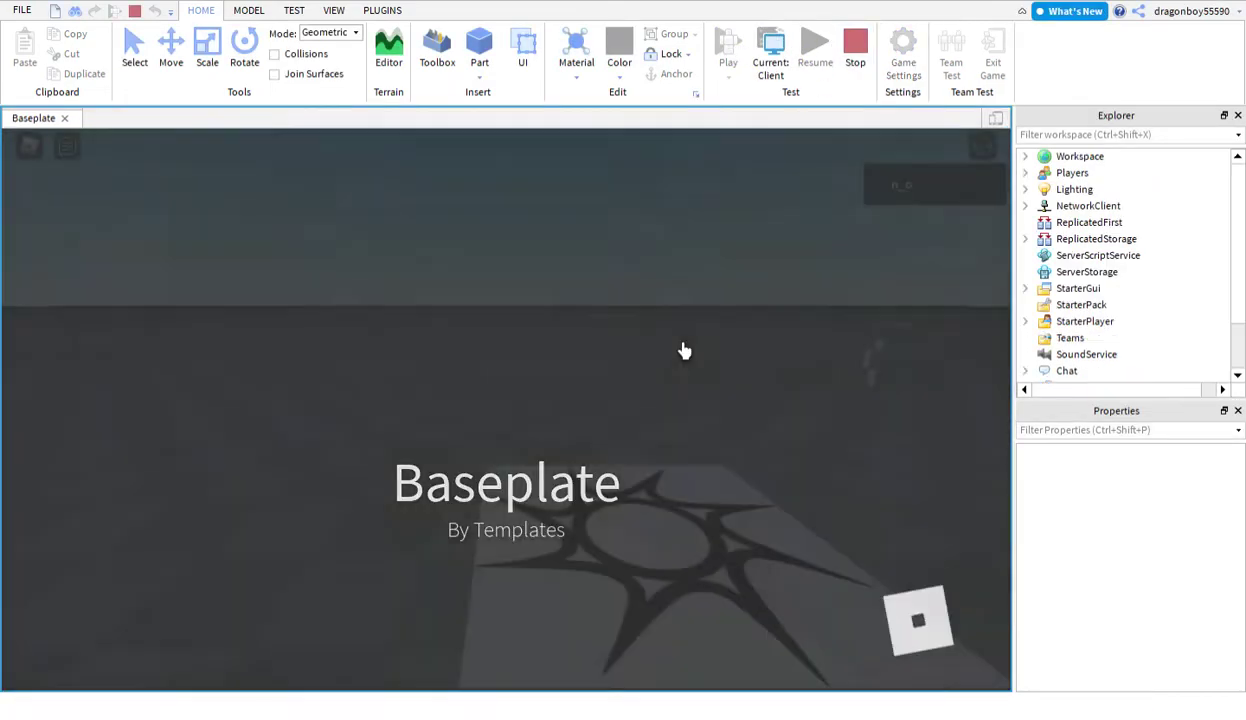
key("w")
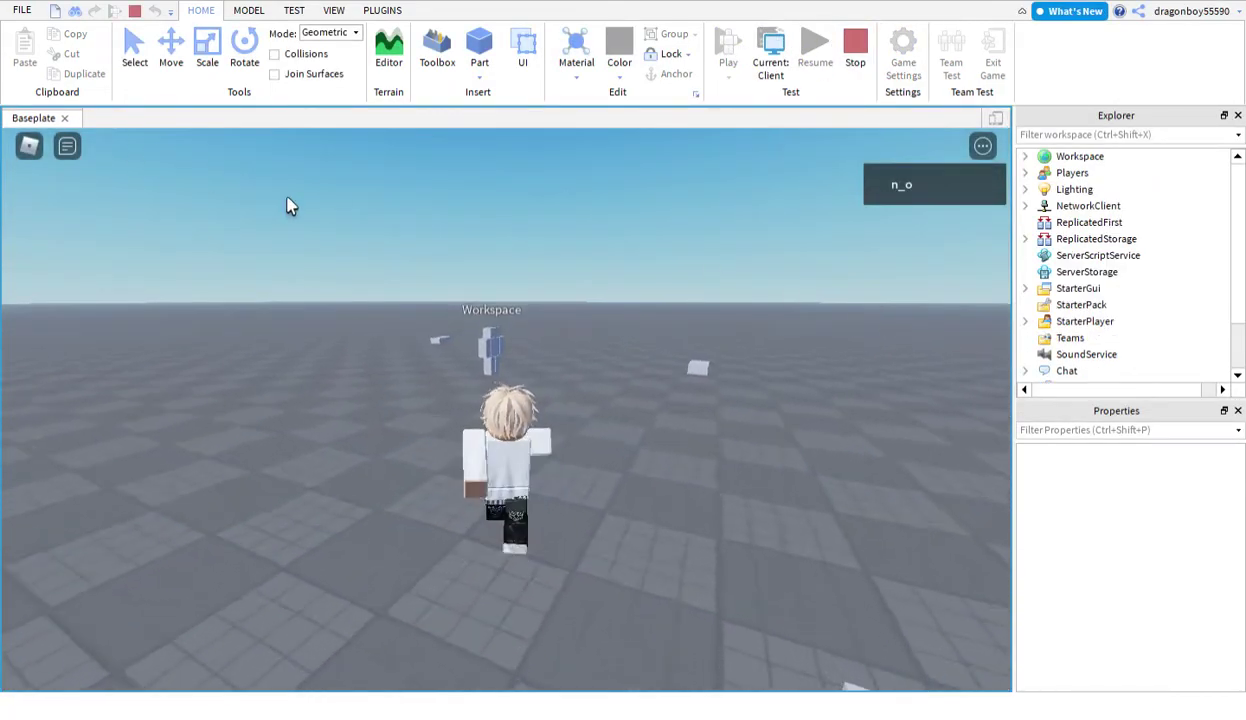
key("a")
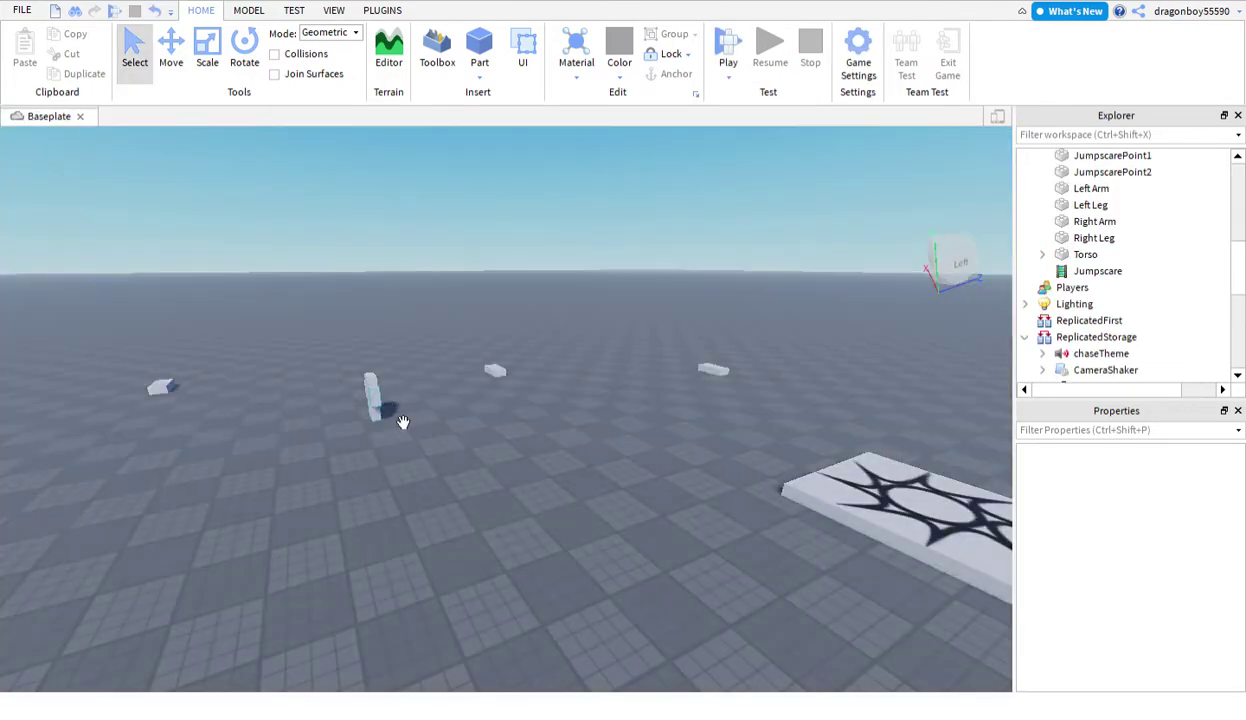
Marquee-select all the dummy's body parts and group them with Ctrl+G.
left_click(402, 421)
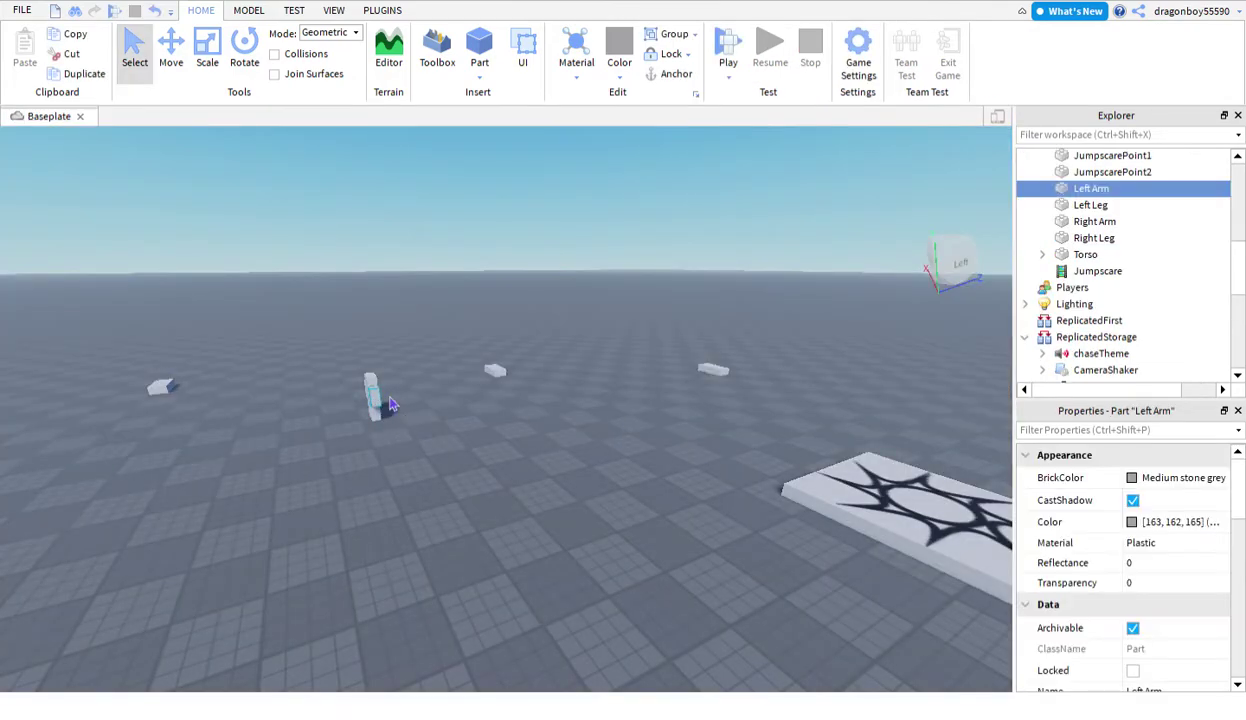
right_click_drag(389, 411, 264, 361)
left_click_drag(275, 363, 413, 489)
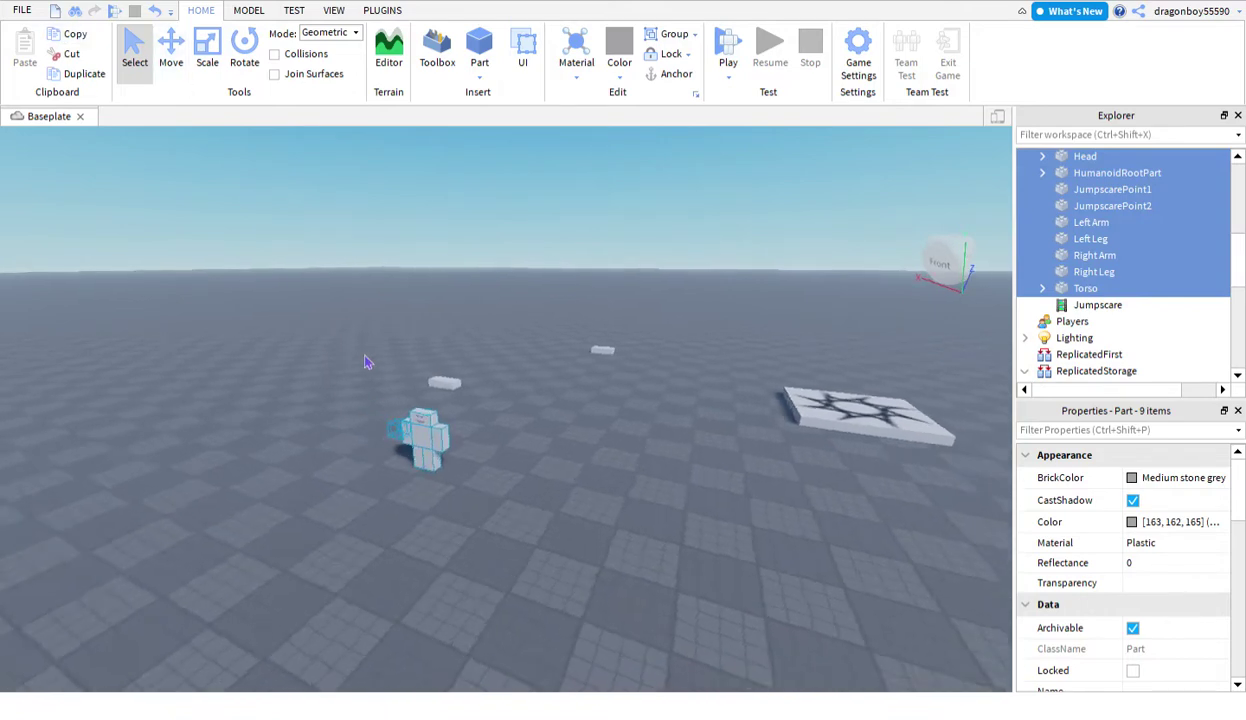
right_click_drag(480, 420, 600, 400)
scroll(1180, 300, "up", 3)
scroll(1203, 264, "up", 2)
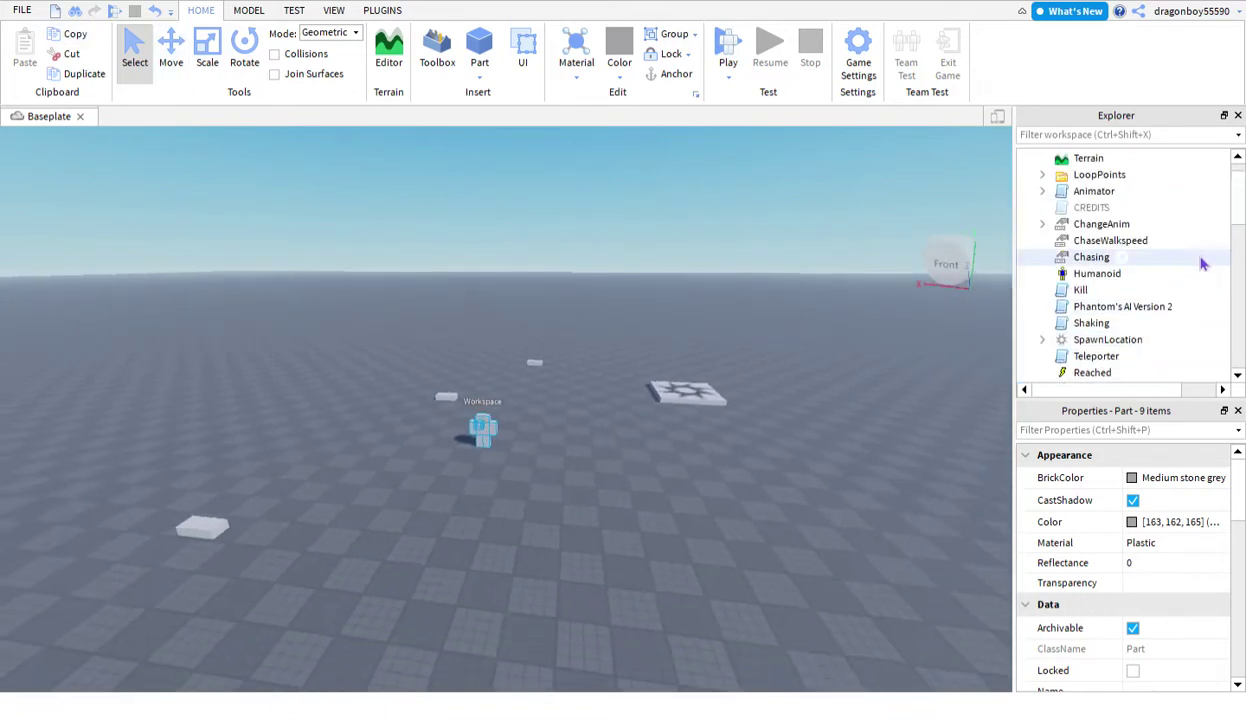
scroll(1196, 261, "down", 3)
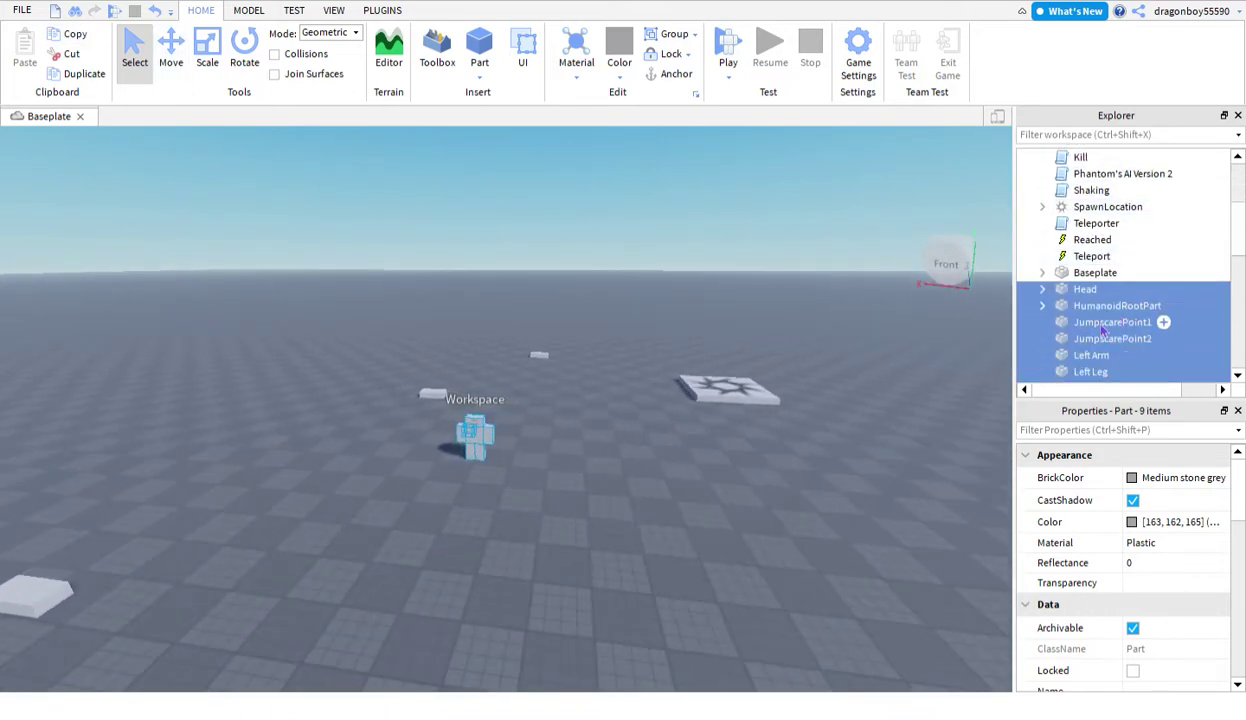
key("ctrl+g")
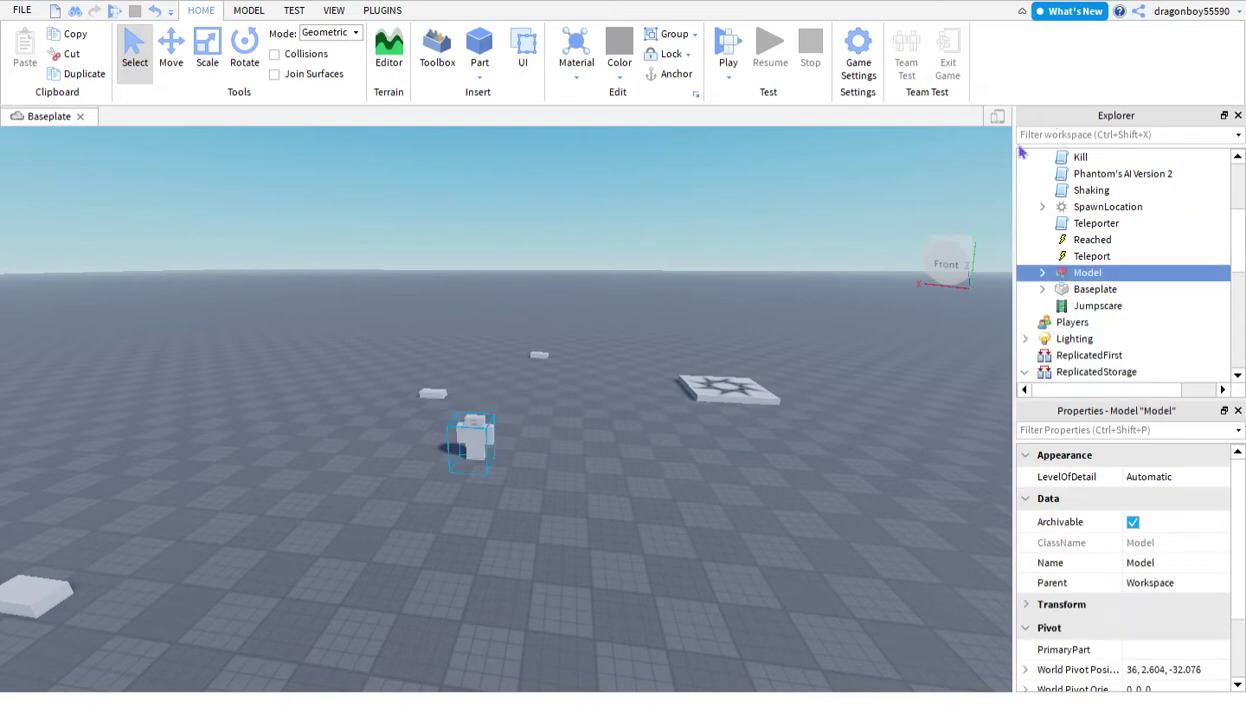
left_click(792, 380)
Select the new Monster model and expand it to list its parts and scripts.
scroll(1059, 345, "up", 3)
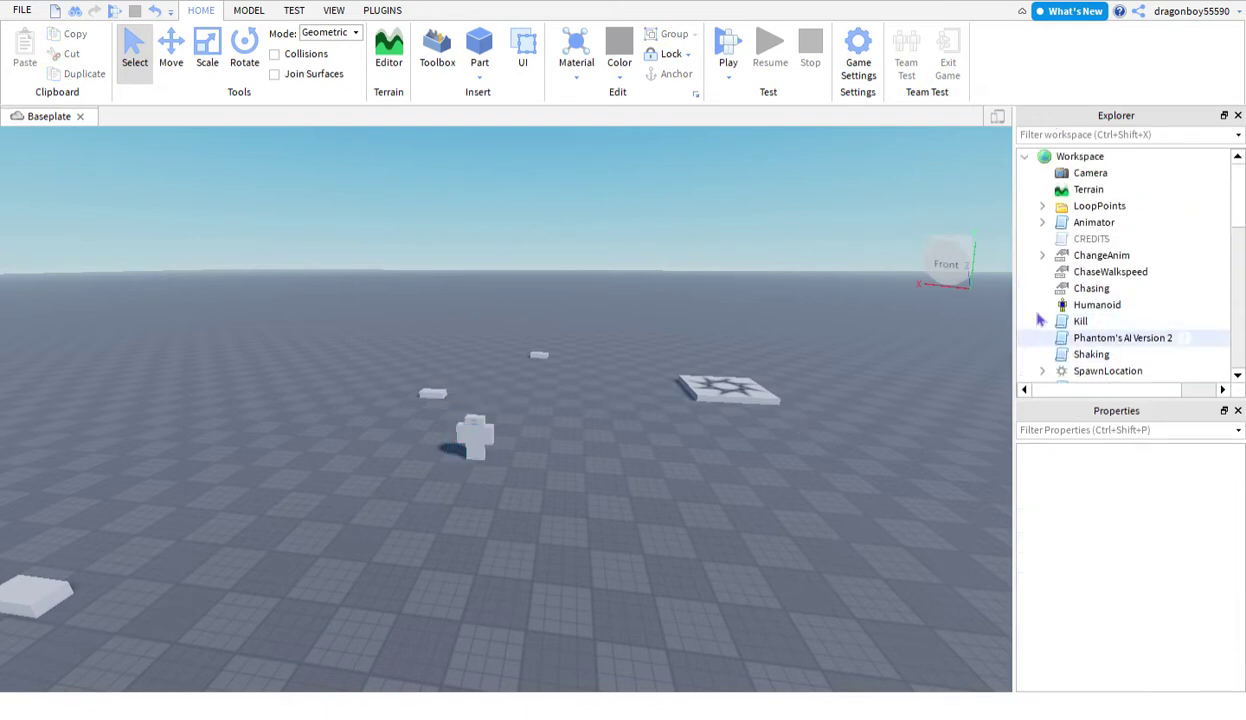
left_click(150, 11)
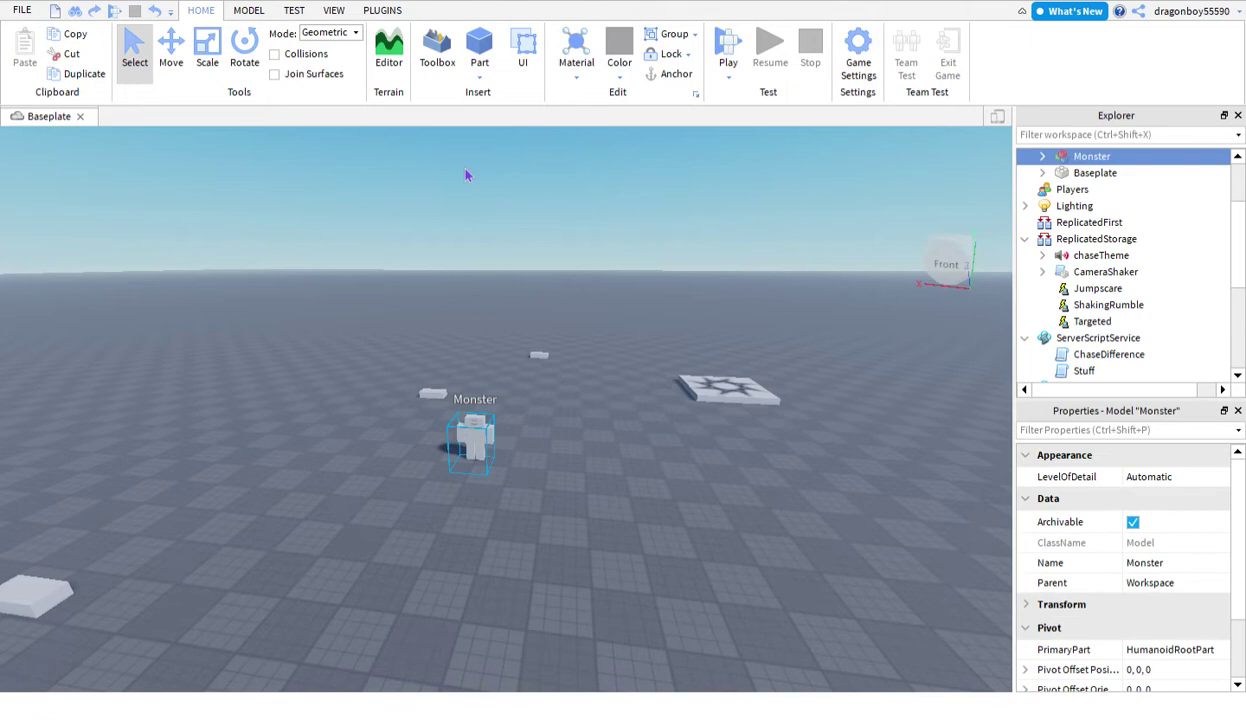
scroll(1200, 360, "up", 2)
left_click(1042, 256)
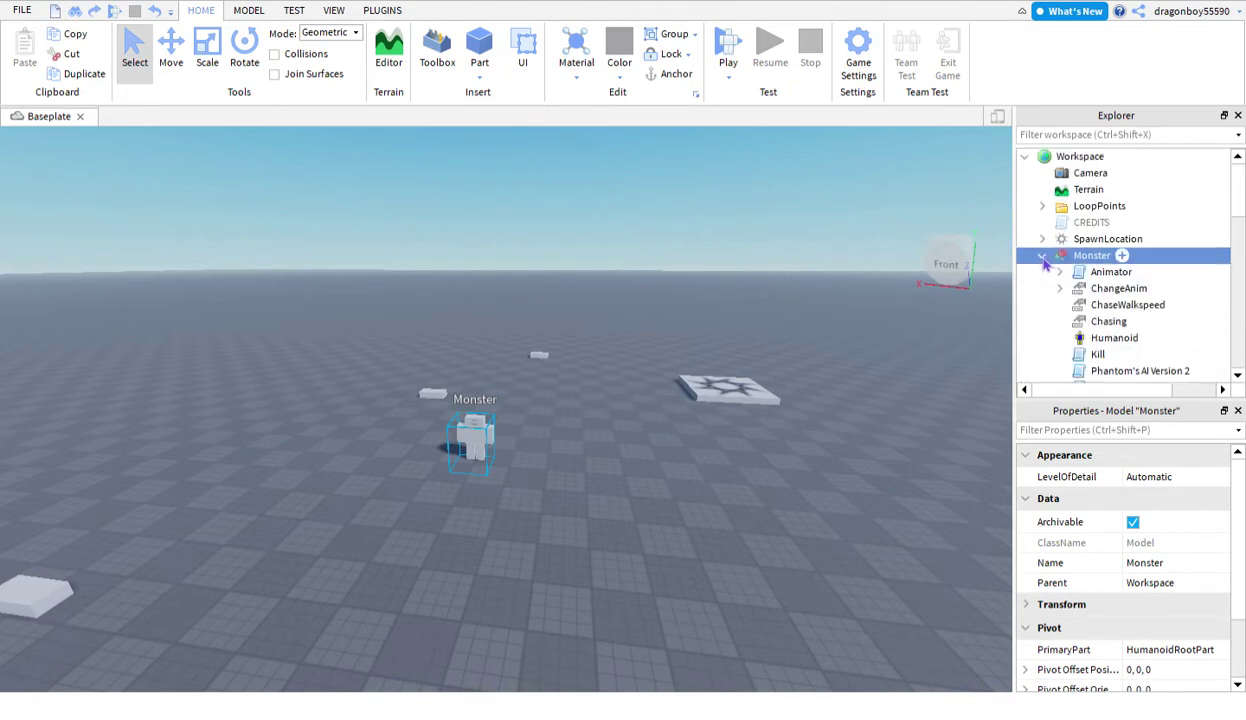
left_click(593, 242)
scroll(1204, 295, "down", 3)
scroll(1206, 297, "down", 4)
scroll(1207, 293, "down", 2)
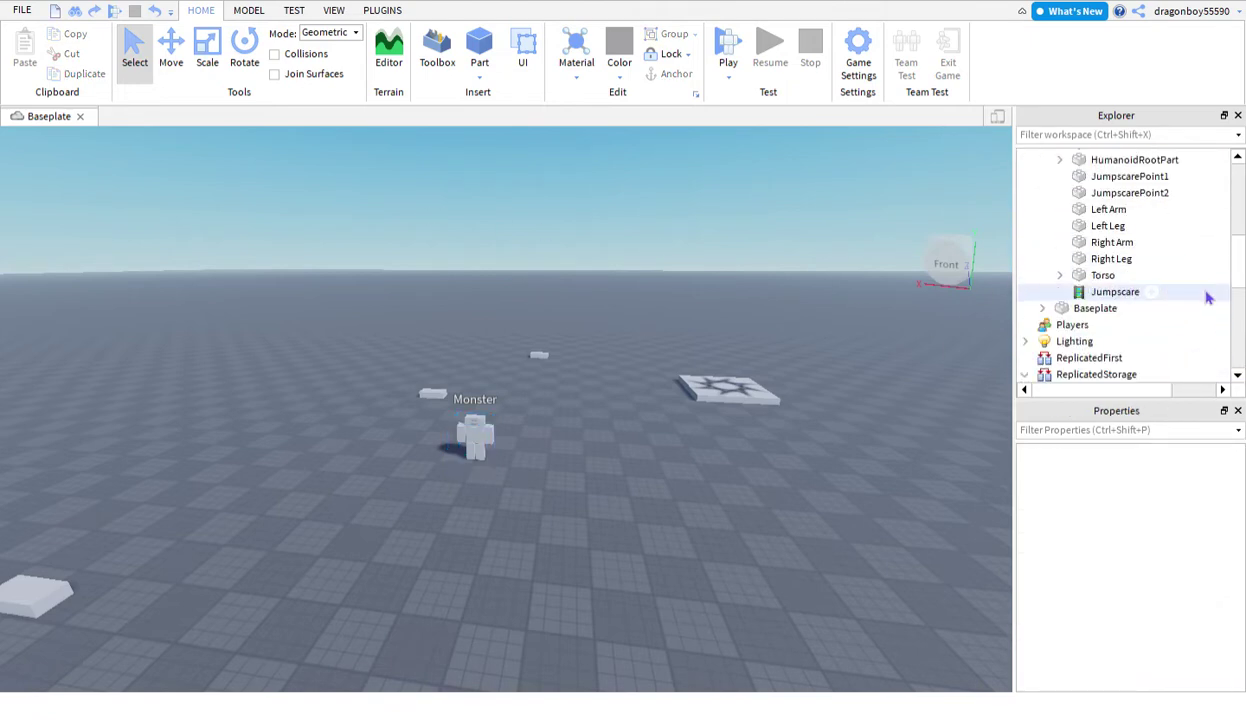
Select the Jumpscare animation to inspect its properties.
scroll(1170, 285, "down", 1)
left_click(1110, 247)
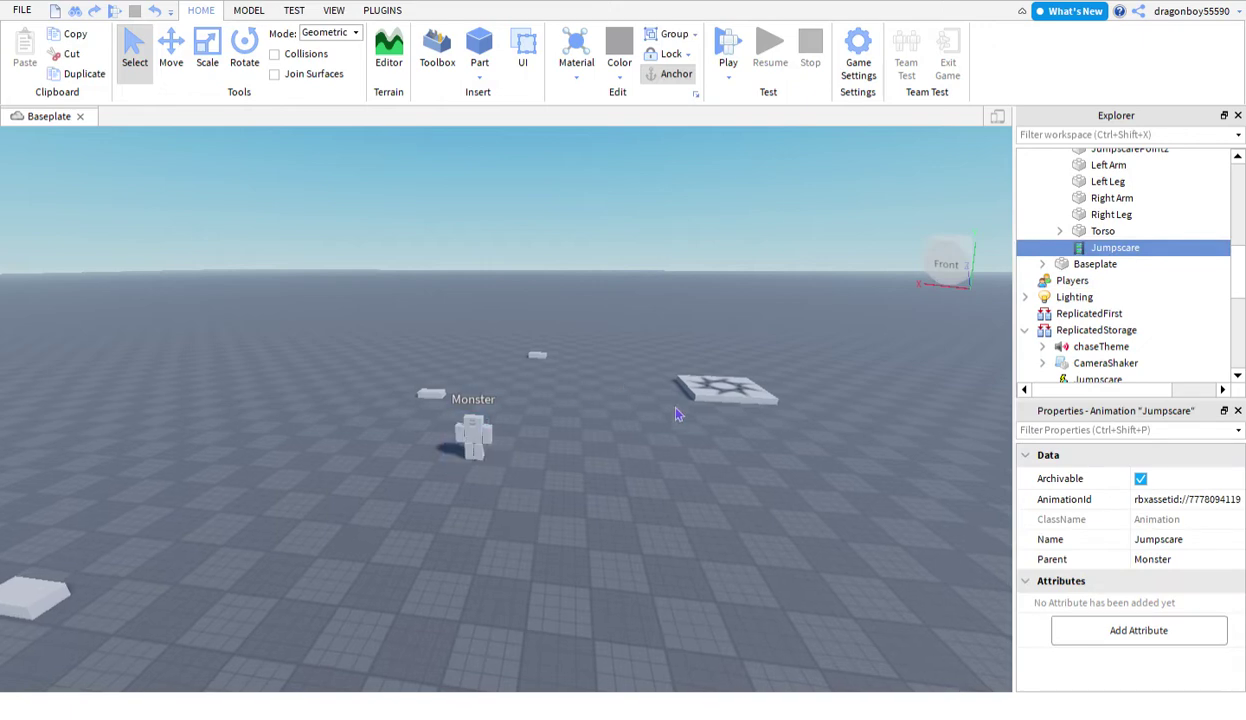
key("a")
key("d")
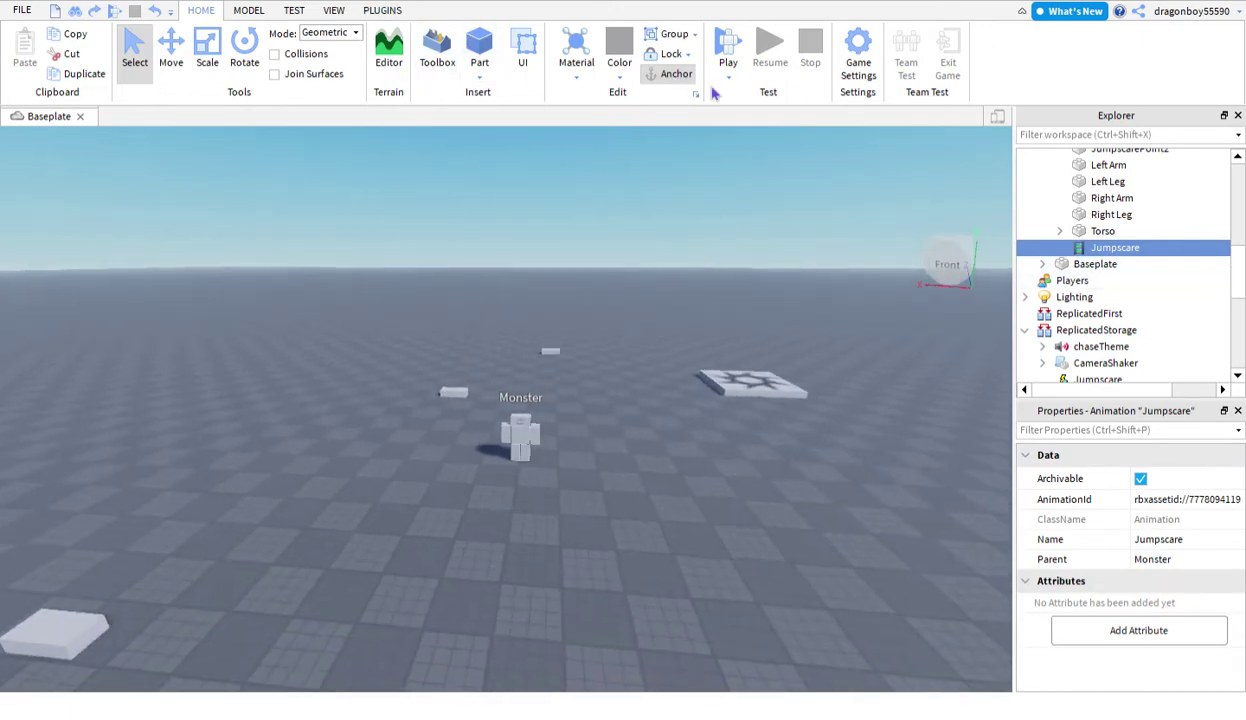
scroll(1150, 290, "up", 5)
scroll(1150, 290, "up", 4)
Browse Monster's HumanoidRootPart, then reselect Jumpscare to show its animation ID.
left_click(1090, 256)
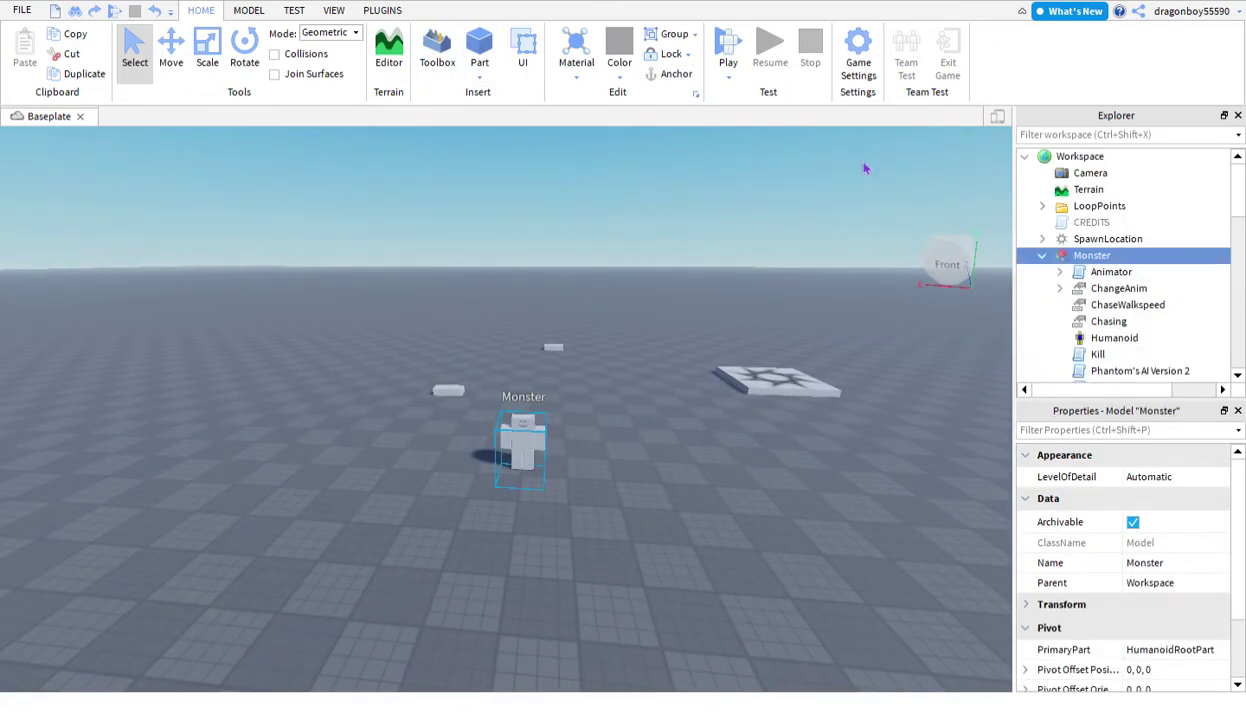
scroll(1110, 265, "down", 3)
scroll(1160, 290, "down", 3)
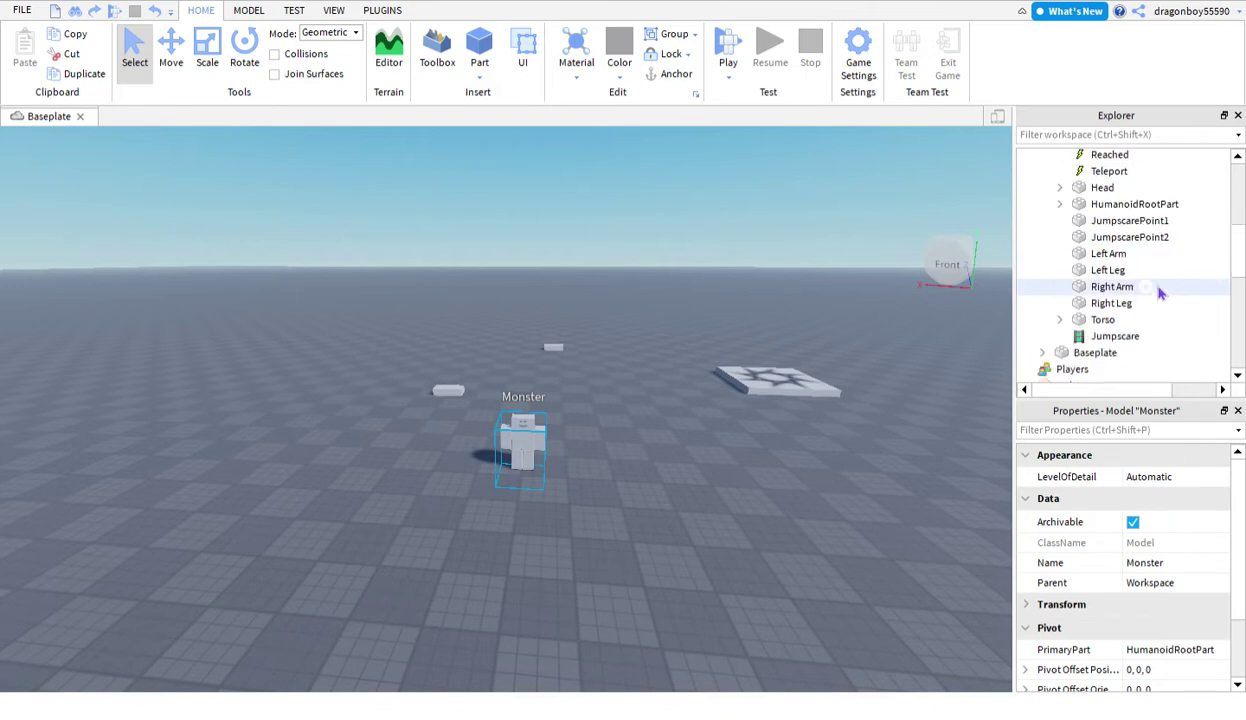
left_click(1102, 206)
left_click(1060, 205)
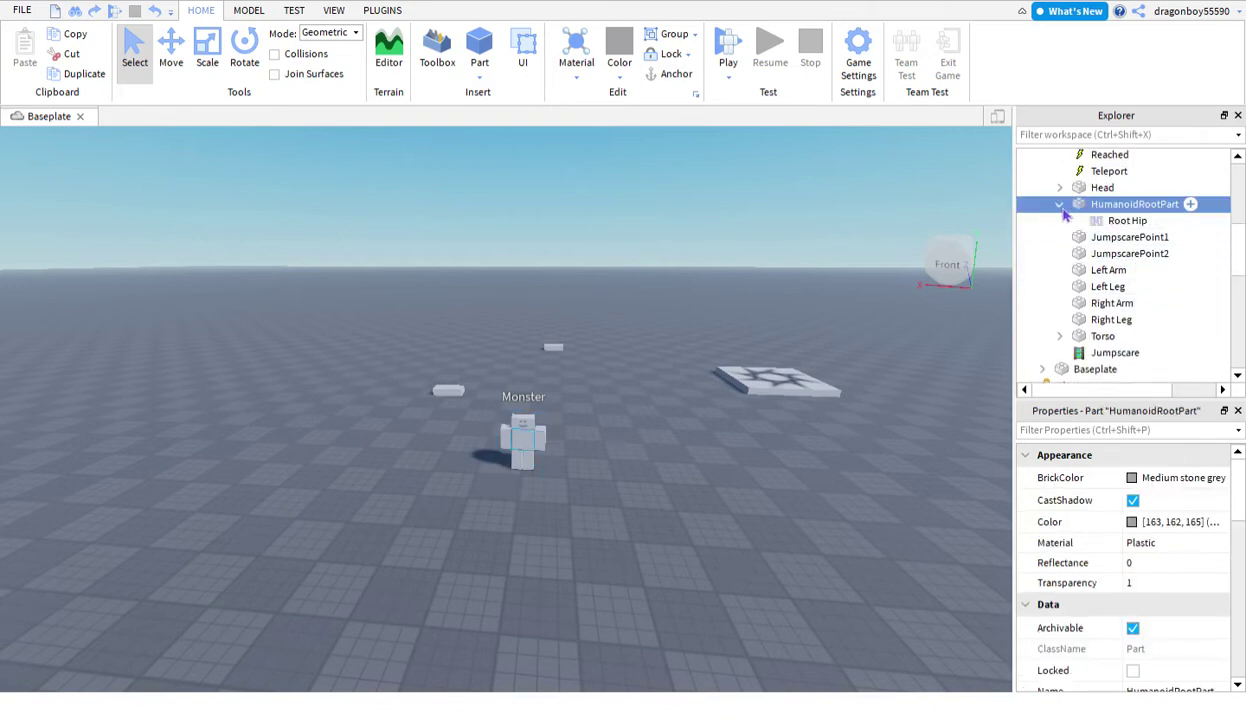
left_click(1060, 205)
left_click(1112, 336)
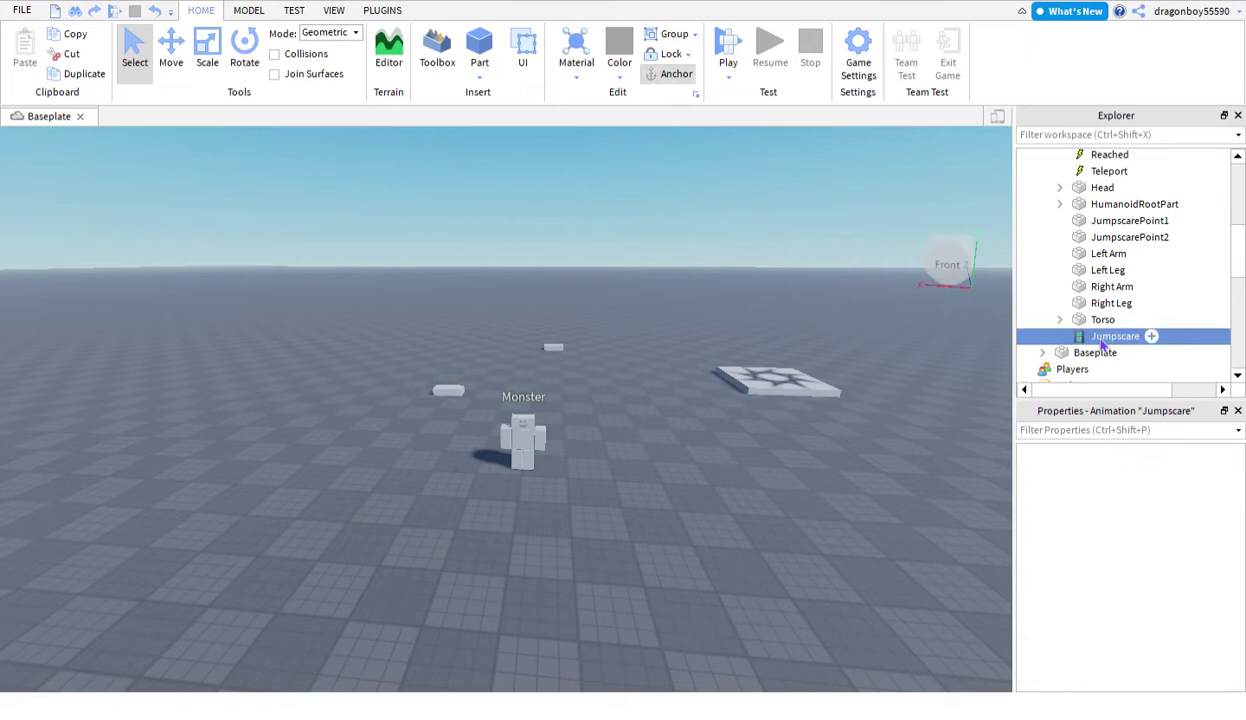
Open the Animation Editor plugin and choose the Monster rig for the Jumpscare animation.
left_click(382, 10)
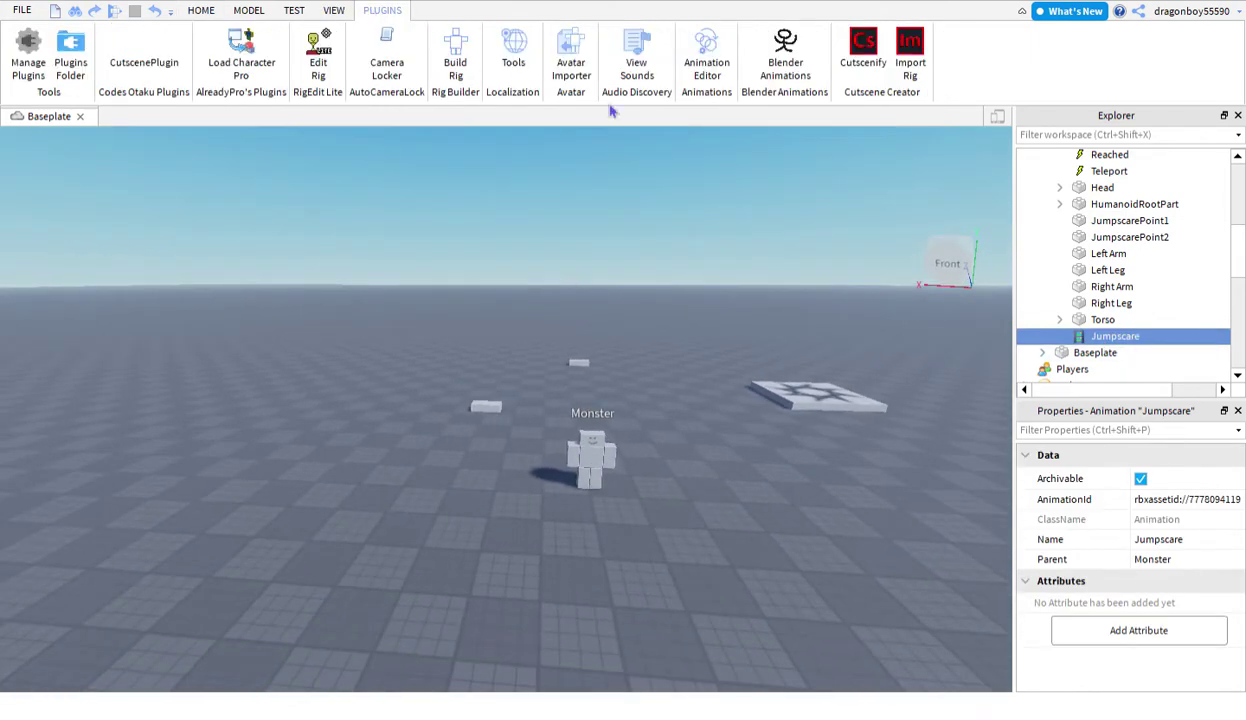
left_click(703, 75)
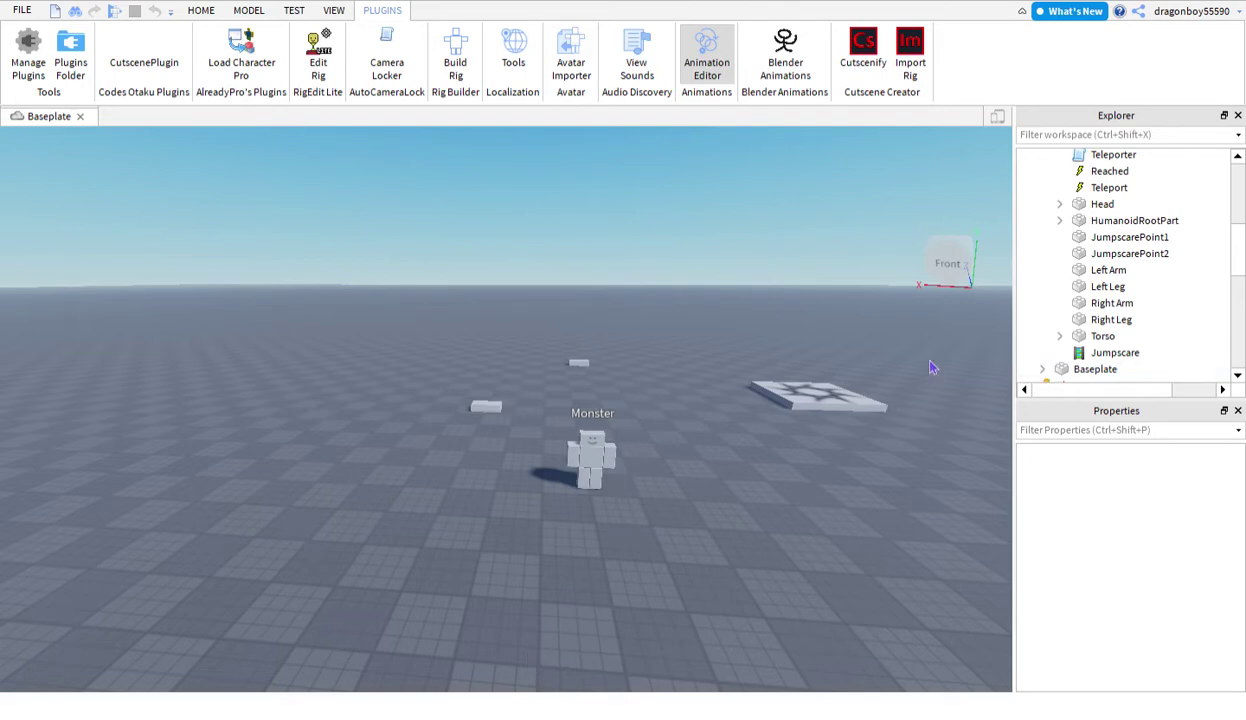
left_click(1112, 353)
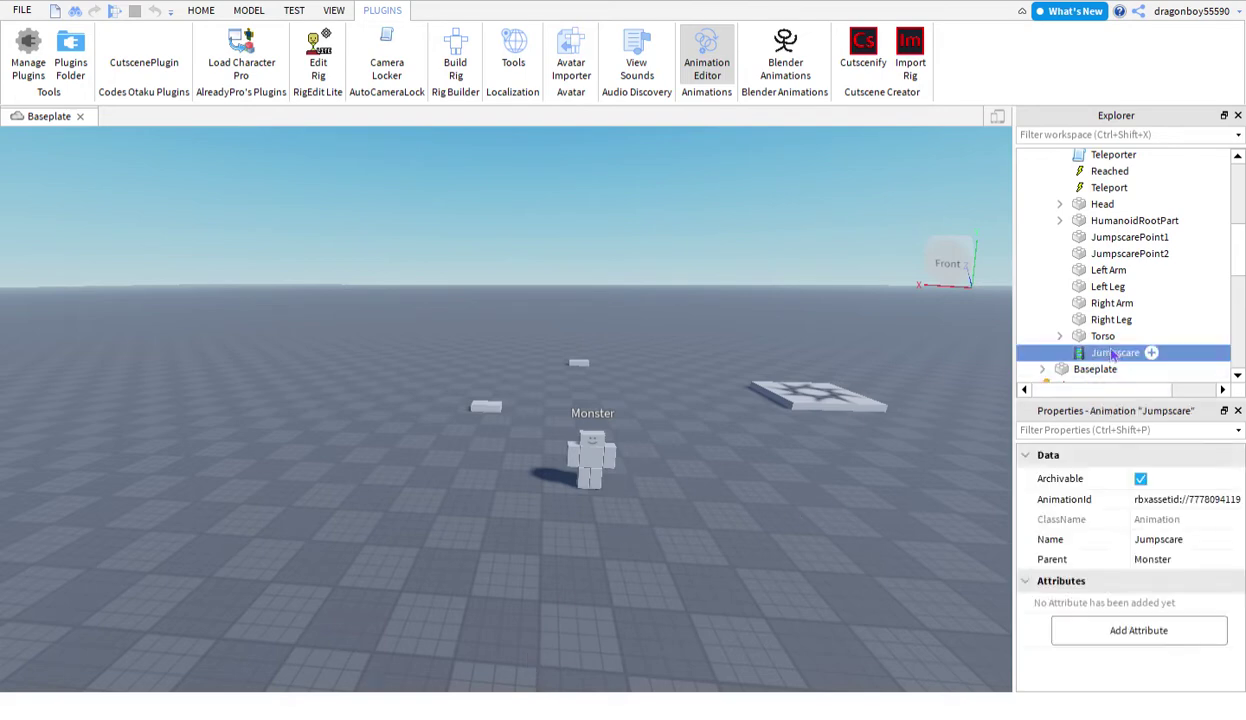
left_click(575, 660)
Rotate the Monster's arm upward into the jumpscare pose.
scroll(613, 443, "up", 3)
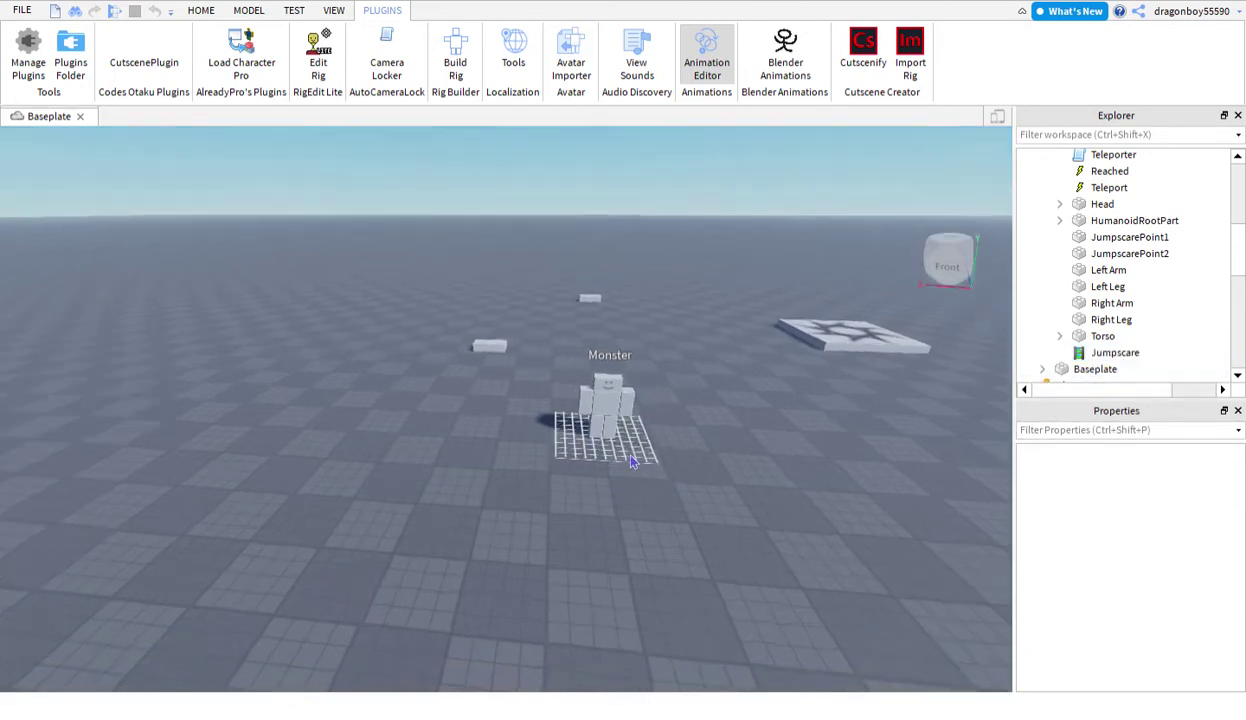
scroll(690, 400, "up", 3)
scroll(731, 431, "up", 2)
right_click_drag(731, 431, 725, 417)
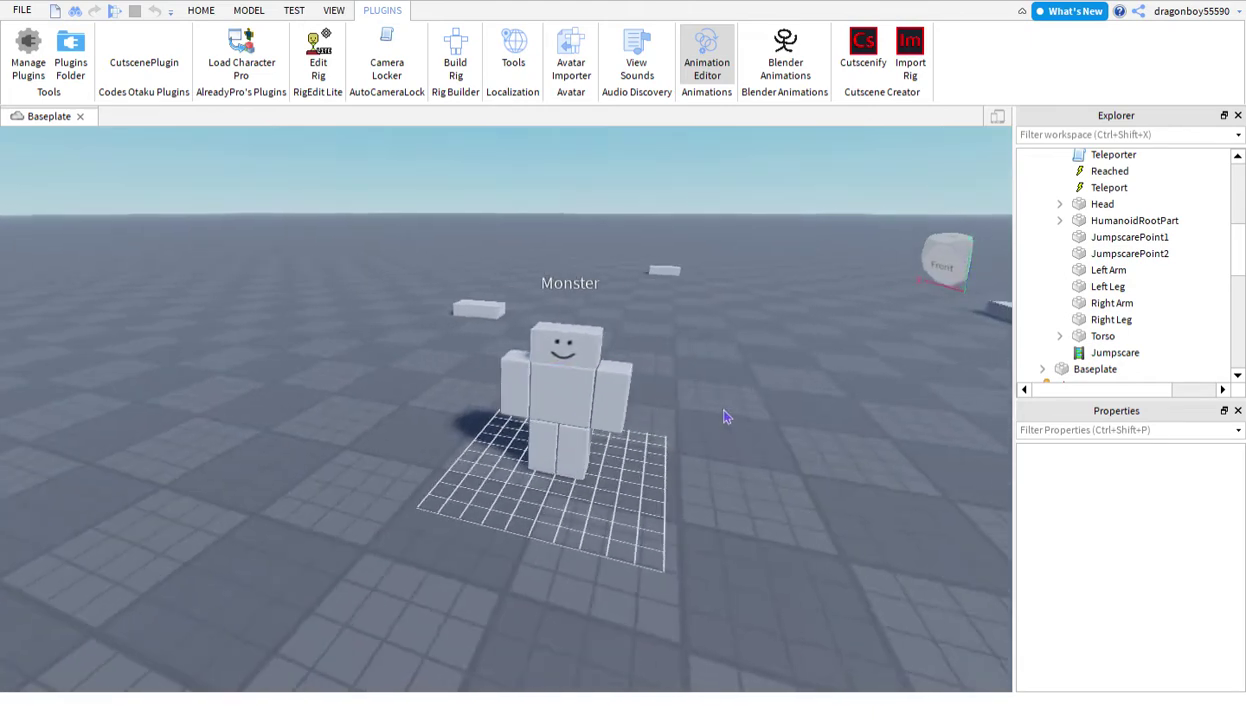
left_click(654, 403)
right_click_drag(651, 403, 680, 350)
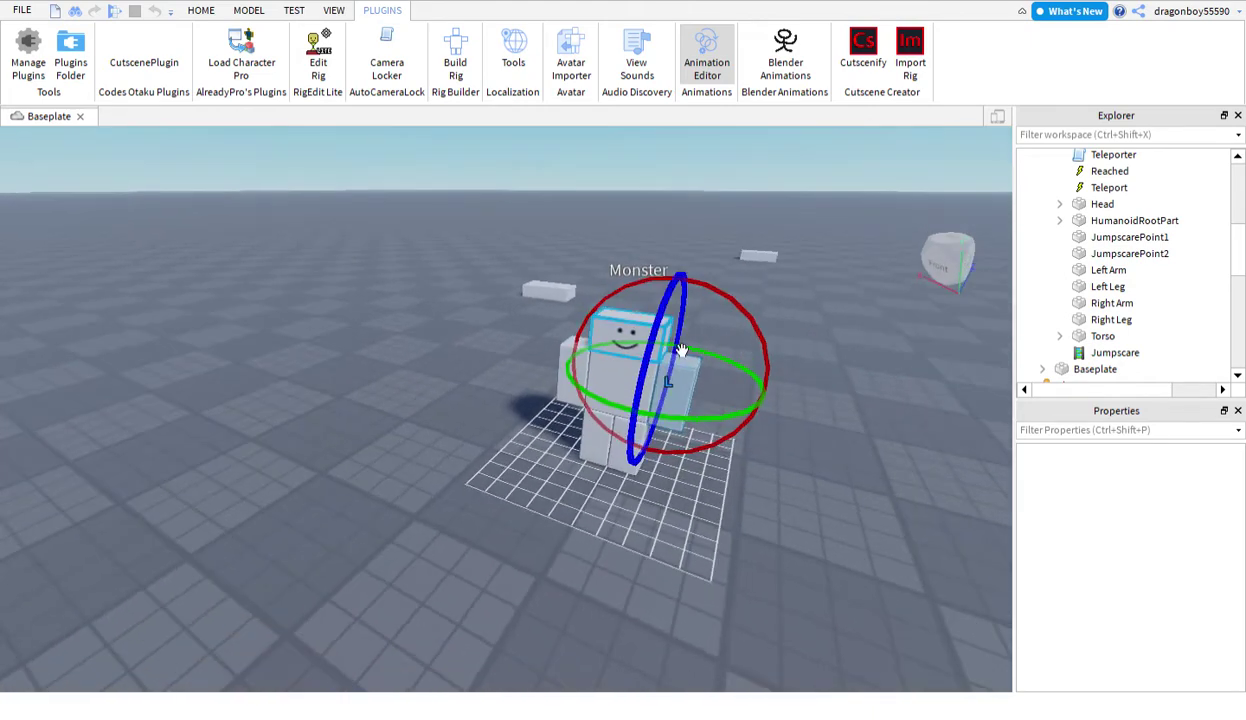
left_click_drag(686, 347, 704, 289)
right_click_drag(704, 289, 593, 296)
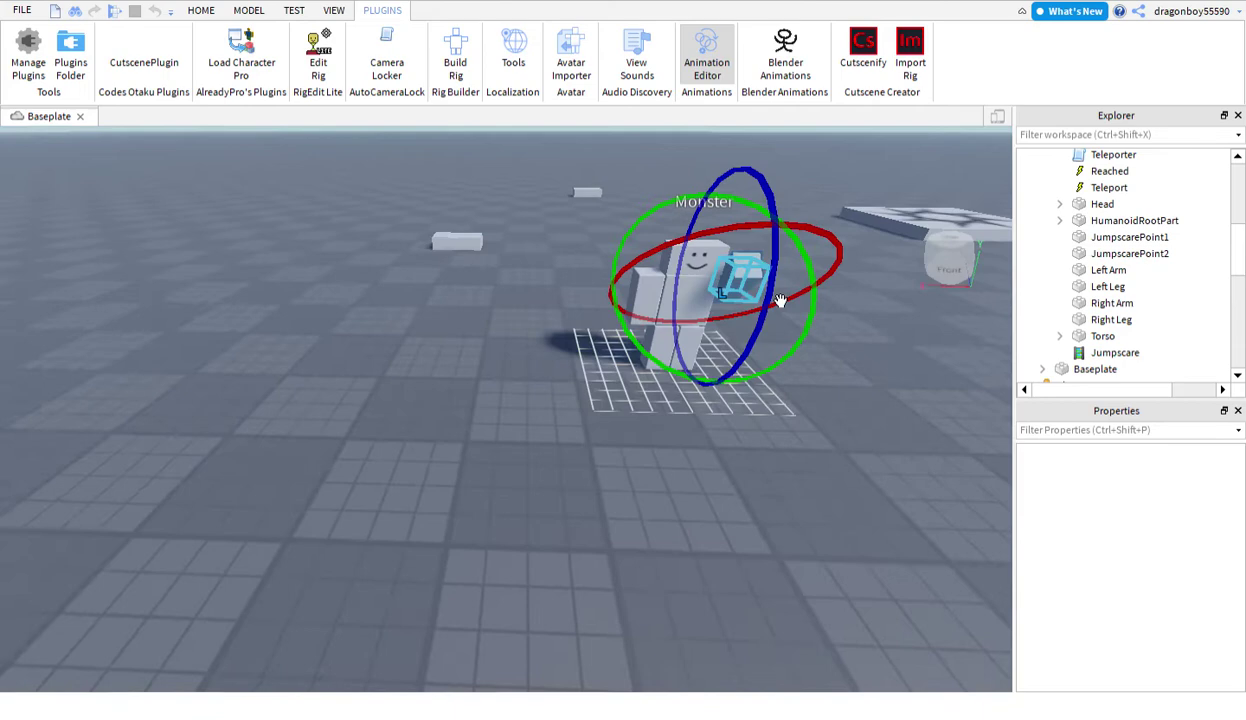
mouse_move(600, 297)
left_mouse_down()
mouse_move(612, 157)
mouse_move(540, 140)
left_mouse_up()
right_click_drag(540, 140, 632, 310)
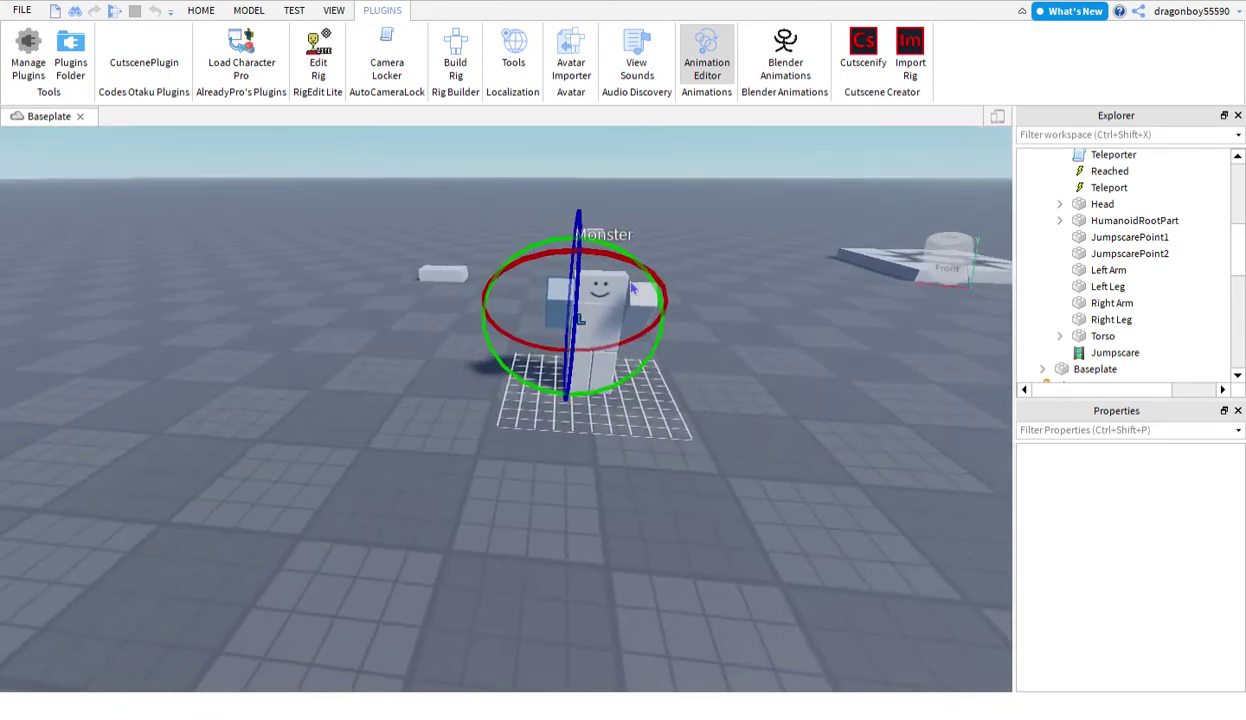
left_click_drag(697, 350, 741, 332)
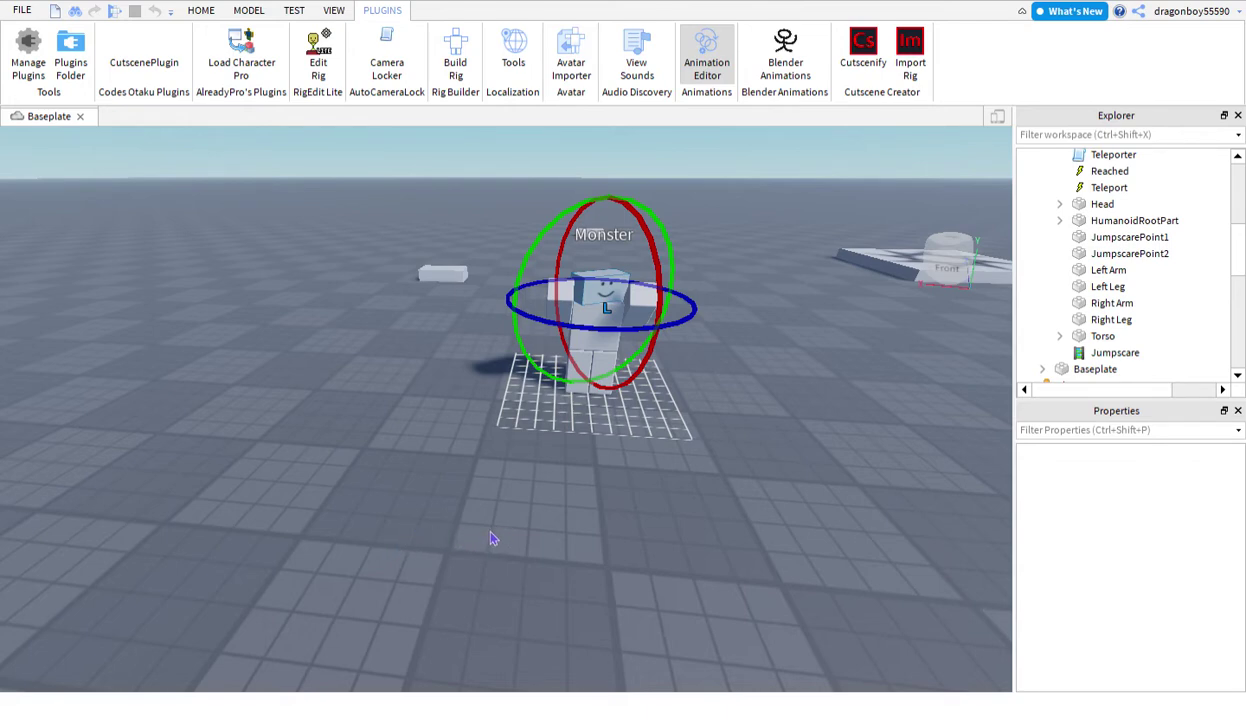
Tilt the torso, rotate the right arm and turn the head into the pose.
left_click_drag(640, 367, 545, 357)
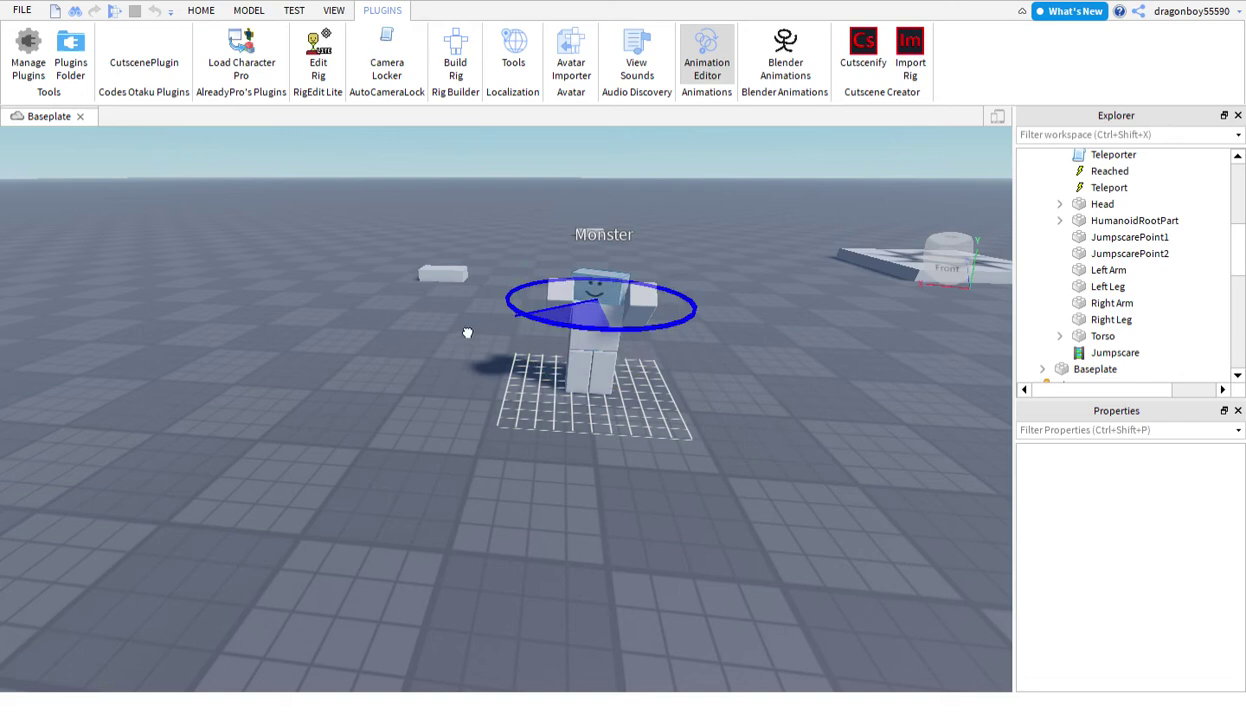
left_click_drag(434, 322, 436, 323)
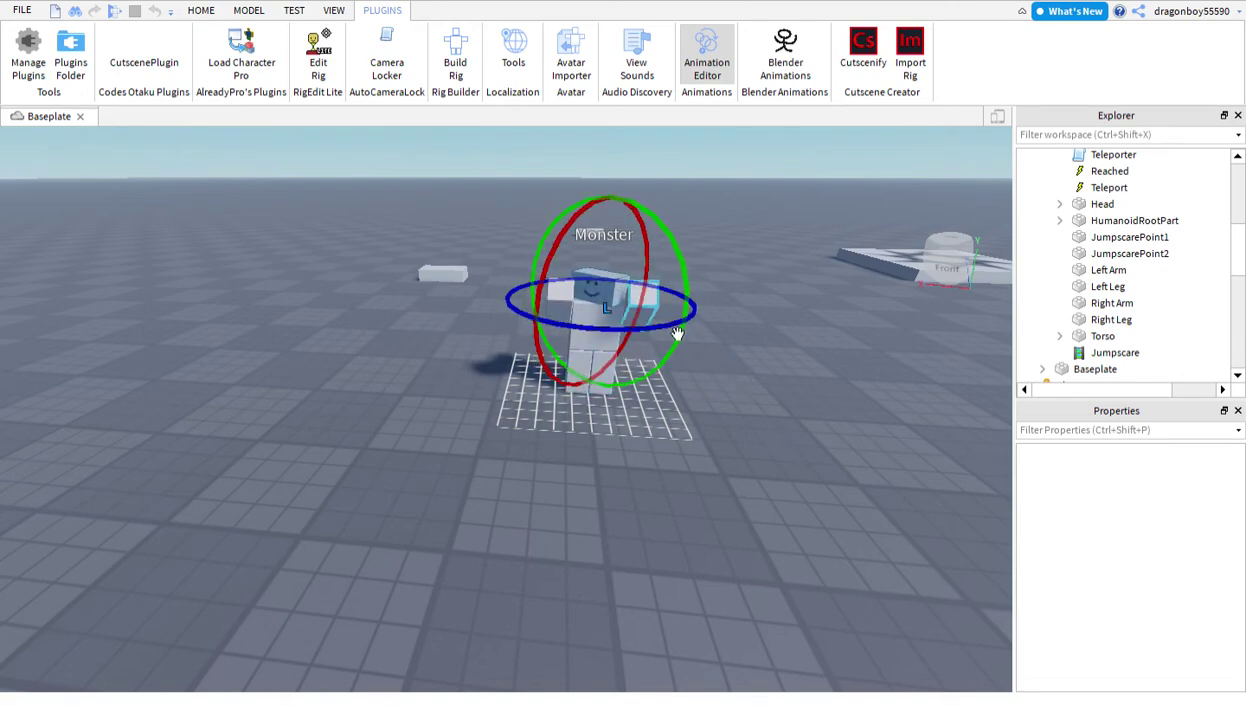
left_click(660, 287)
mouse_move(670, 298)
left_mouse_down()
mouse_move(620, 320)
mouse_move(583, 302)
mouse_move(600, 290)
left_mouse_up()
left_click(586, 325)
left_click(633, 310)
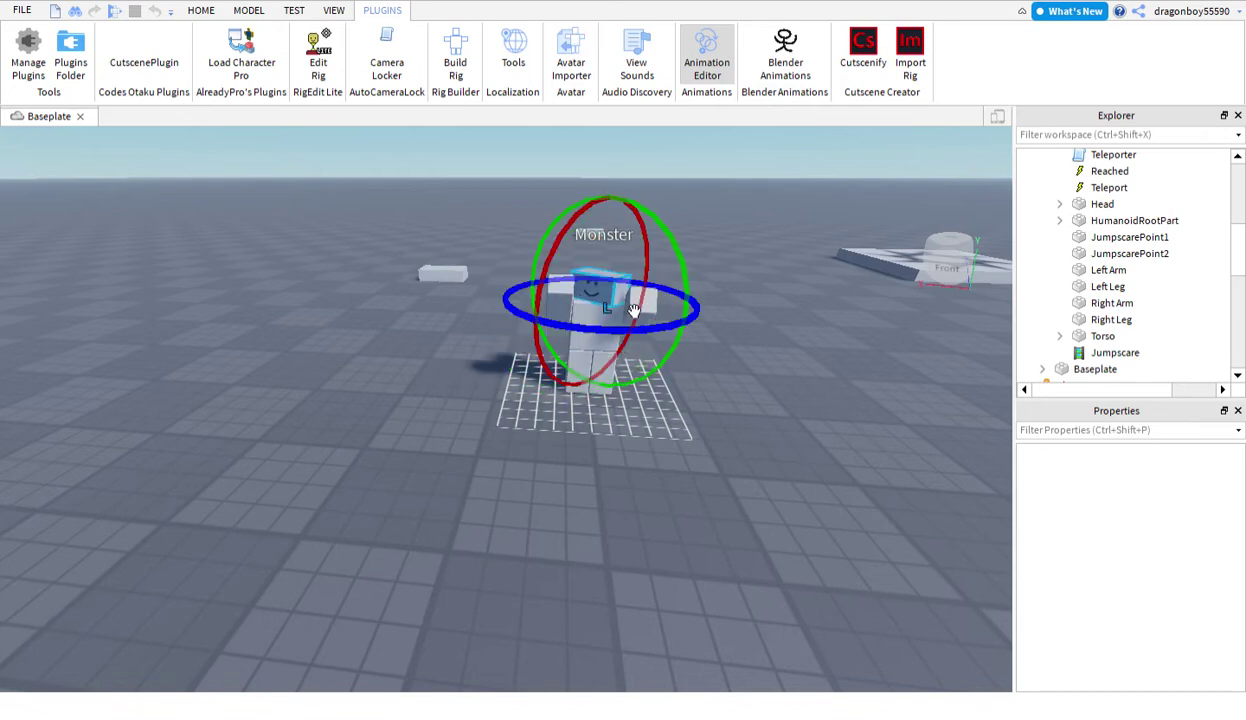
left_click_drag(646, 357, 680, 341)
mouse_move(752, 316)
left_mouse_down()
mouse_move(668, 283)
mouse_move(634, 238)
left_mouse_up()
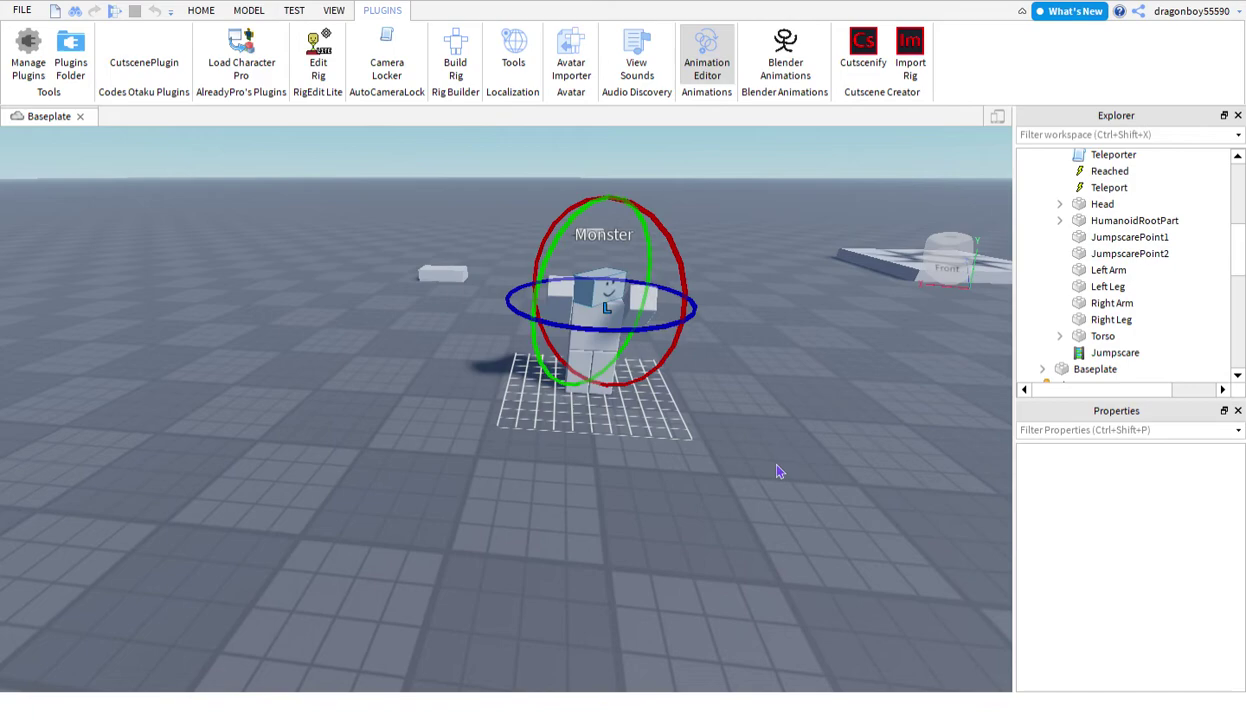
Refine the pose by tilting the Monster's head, viewed from above.
scroll(755, 452, "up", 5)
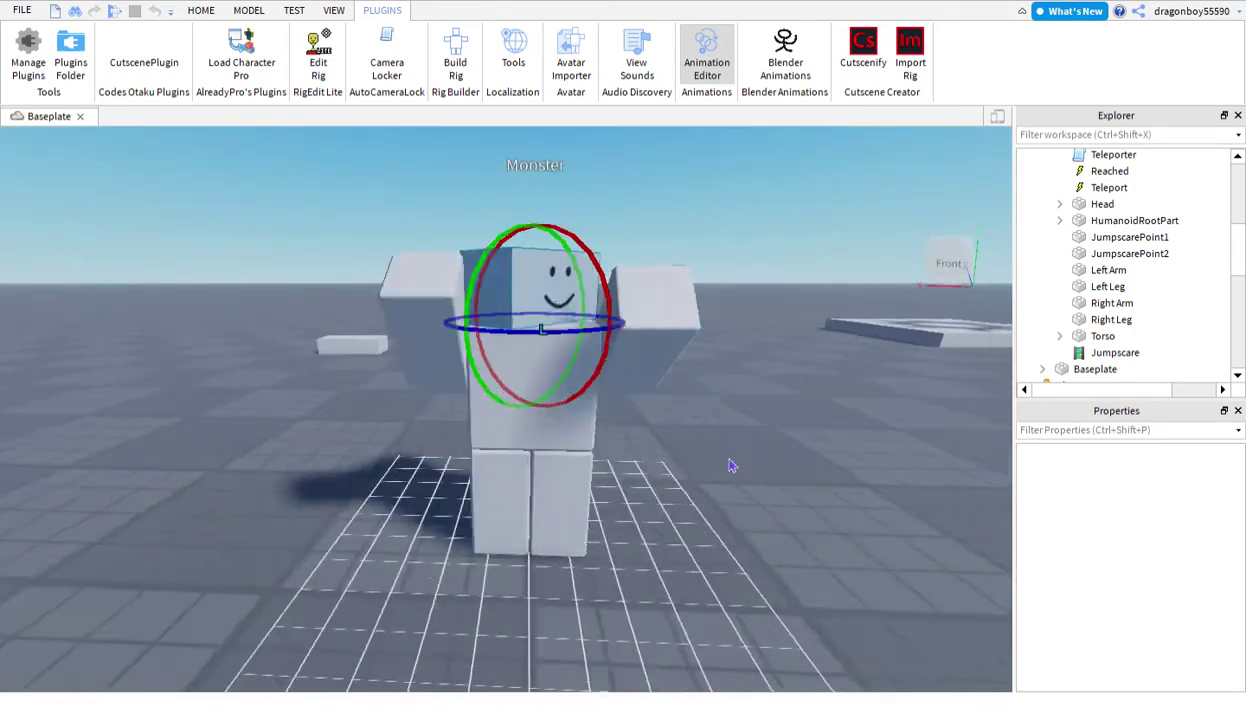
scroll(730, 466, "down", 5)
right_click_drag(653, 384, 618, 418)
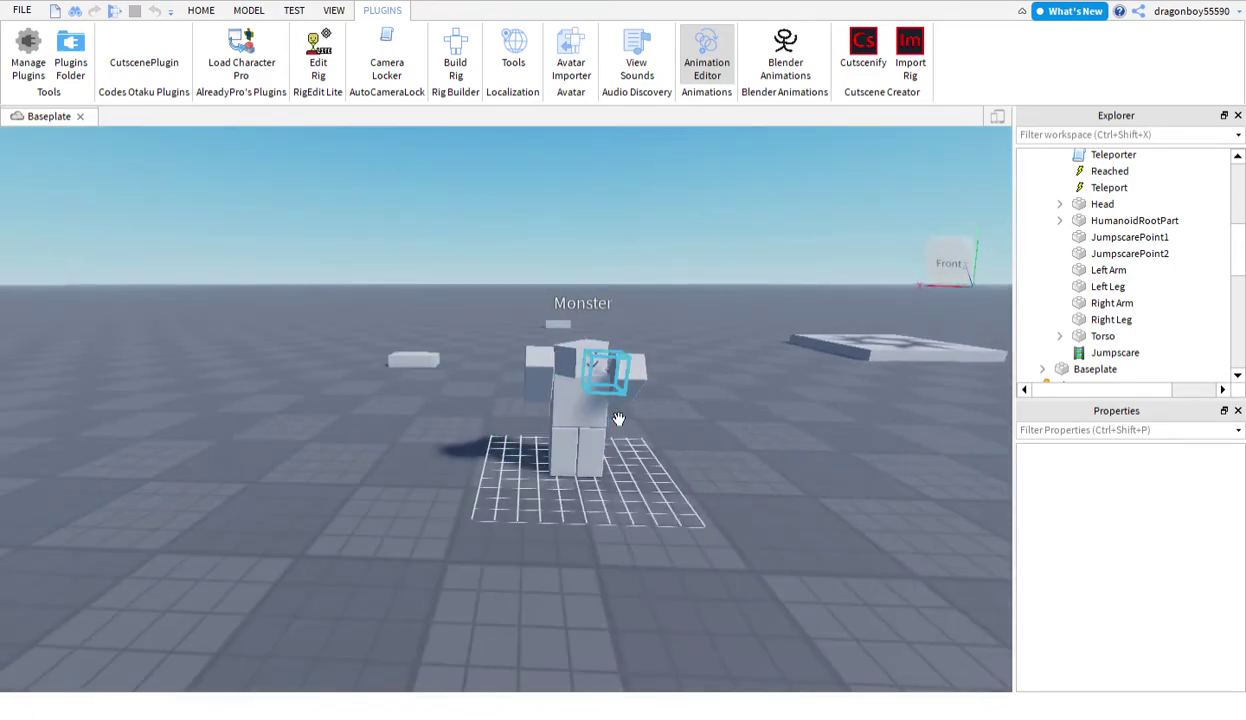
right_click_drag(729, 399, 701, 380)
scroll(726, 389, "up", 3)
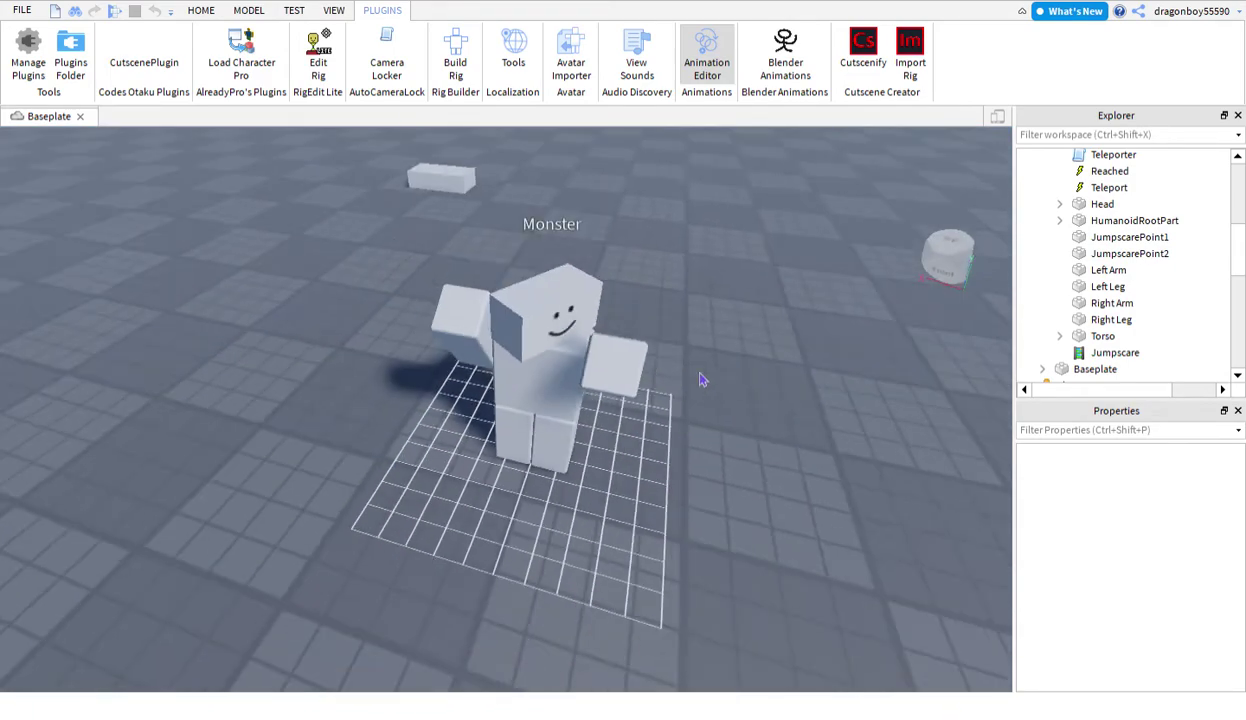
left_click(591, 340)
mouse_move(604, 421)
left_mouse_down()
mouse_move(439, 361)
mouse_move(600, 420)
left_mouse_up()
right_click_drag(729, 437, 605, 553)
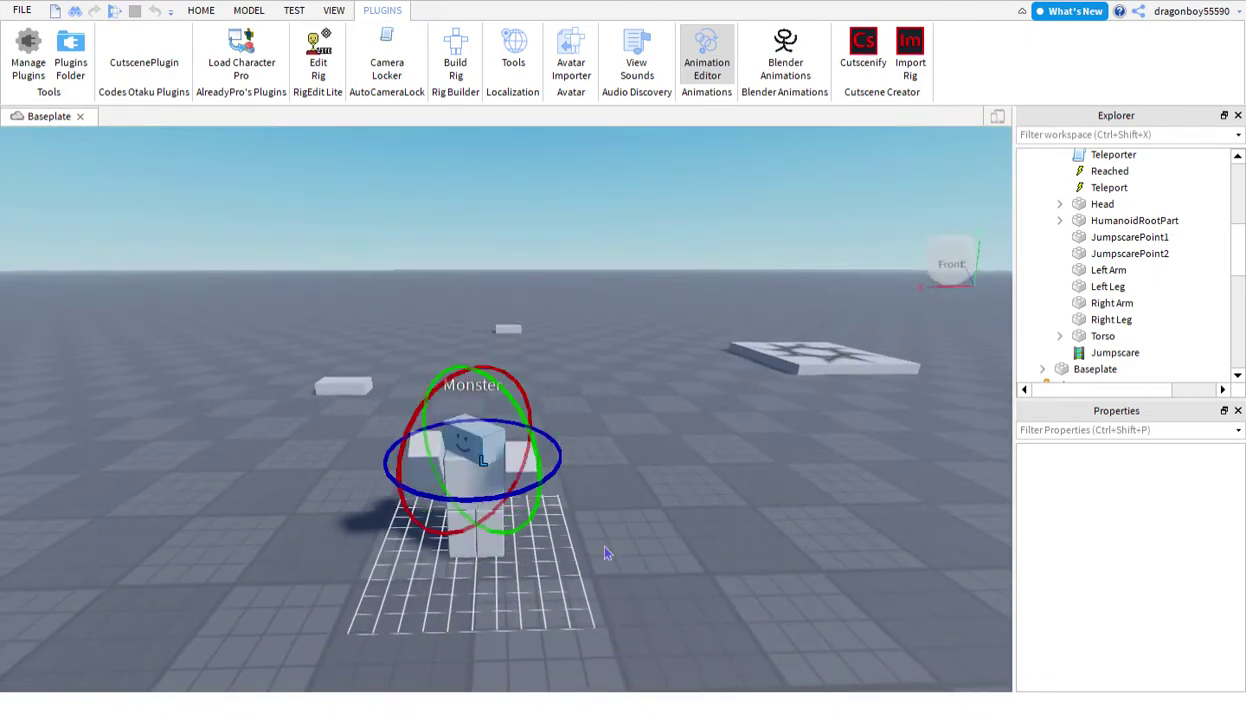
scroll(605, 553, "down", 3)
left_click(684, 494)
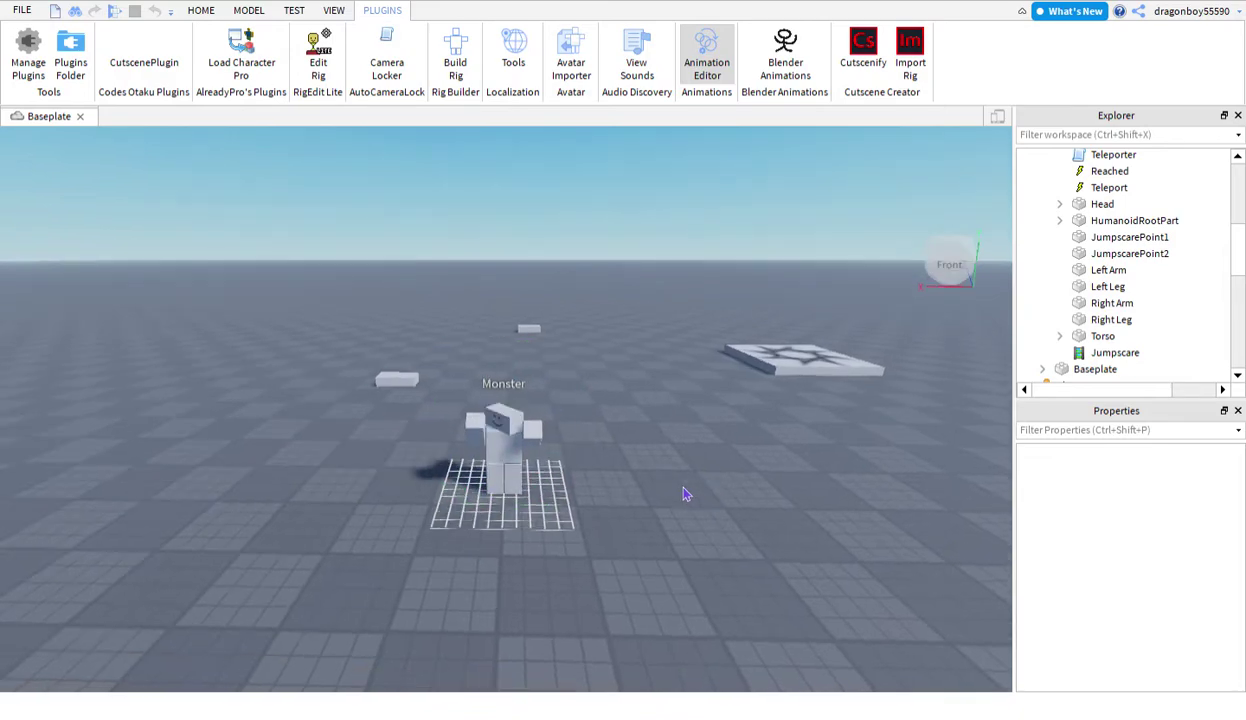
Preview the jumpscare animation playing while orbiting the rig to check the motion.
scroll(684, 494, "up", 1)
scroll(686, 494, "up", 2)
scroll(676, 422, "up", 3)
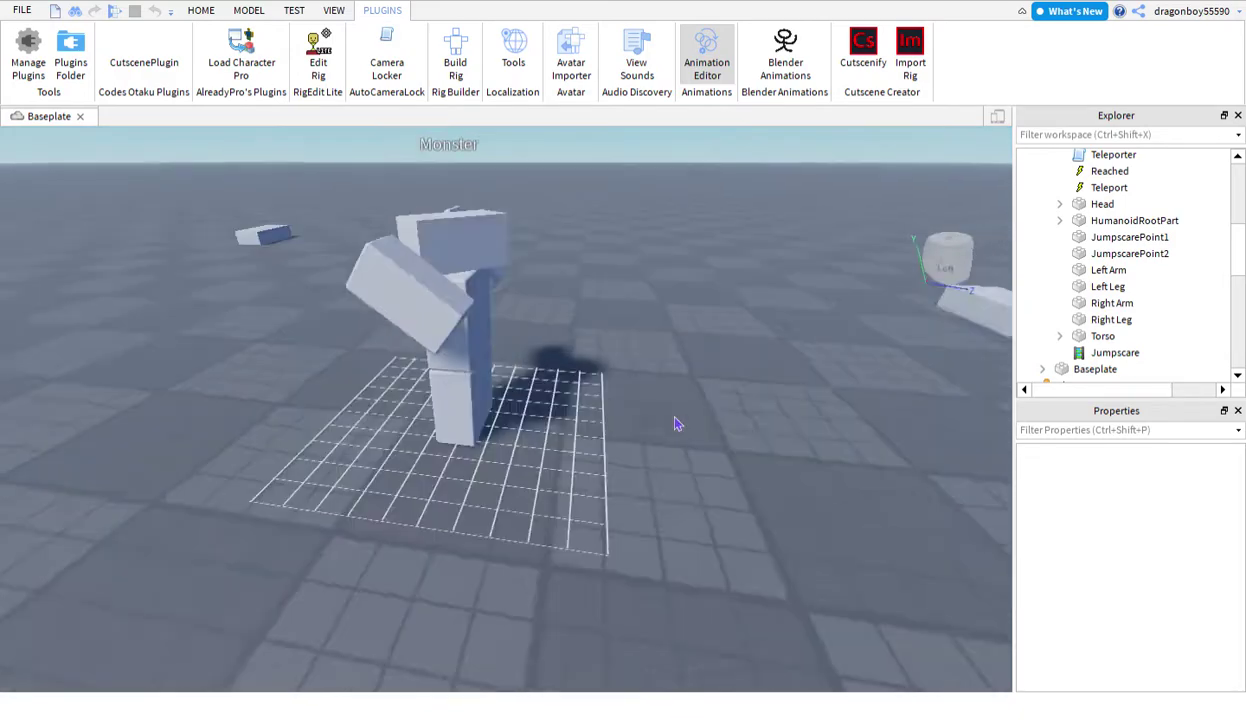
right_click_drag(676, 422, 678, 423)
scroll(679, 422, "down", 4)
scroll(678, 423, "up", 3)
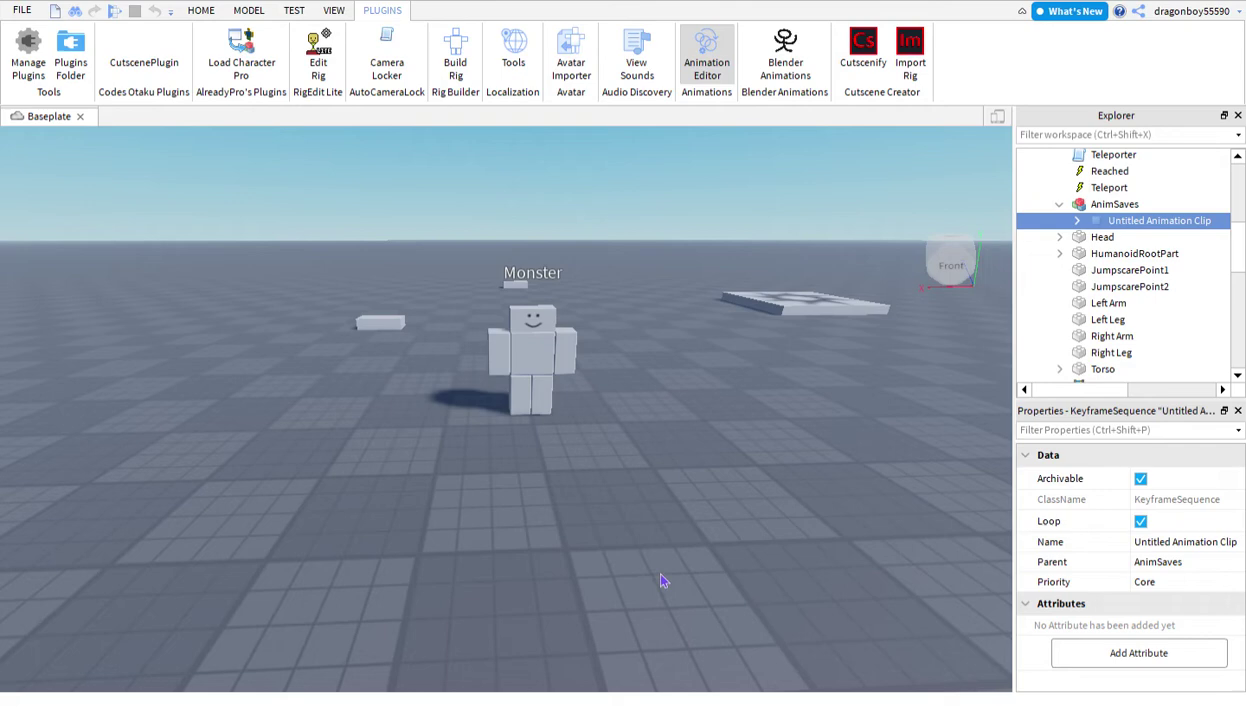
Select Monster's Jumpscare animation in Explorer to edit its AnimationId, then deselect it.
scroll(1165, 270, "up", 4)
scroll(1150, 318, "up", 1)
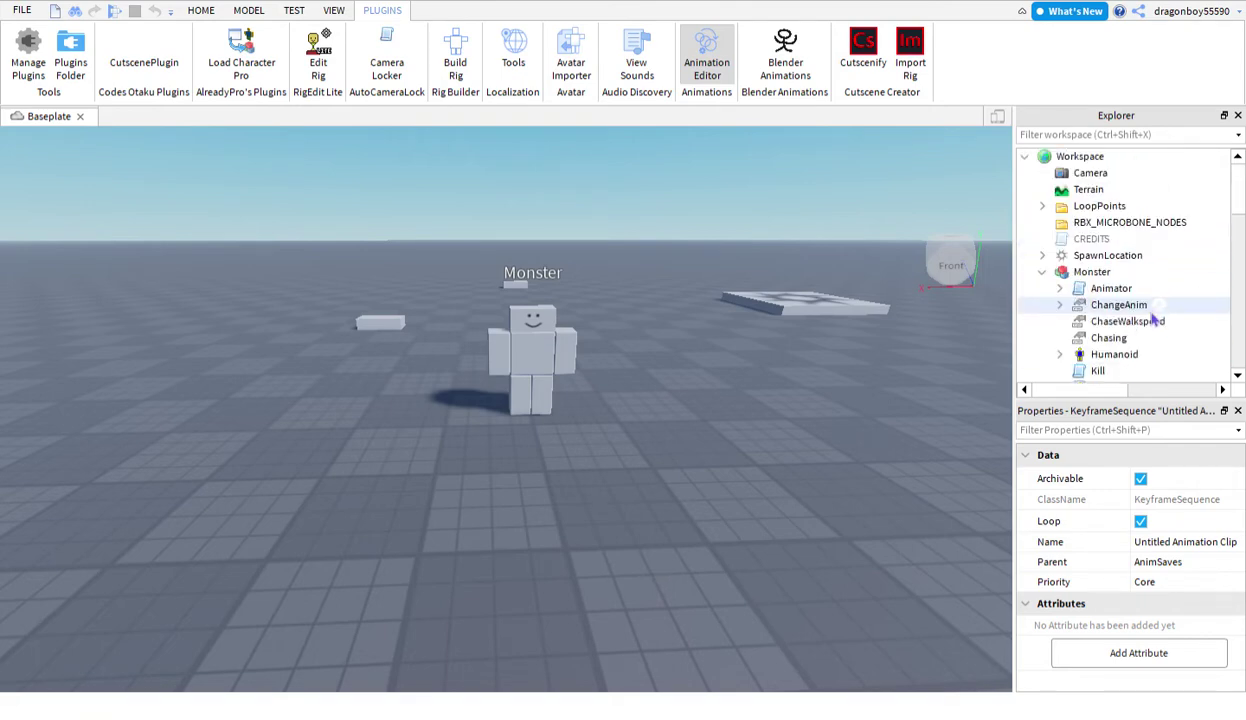
scroll(1140, 300, "down", 6)
scroll(1125, 310, "down", 3)
scroll(1125, 300, "up", 2)
left_click(1115, 262)
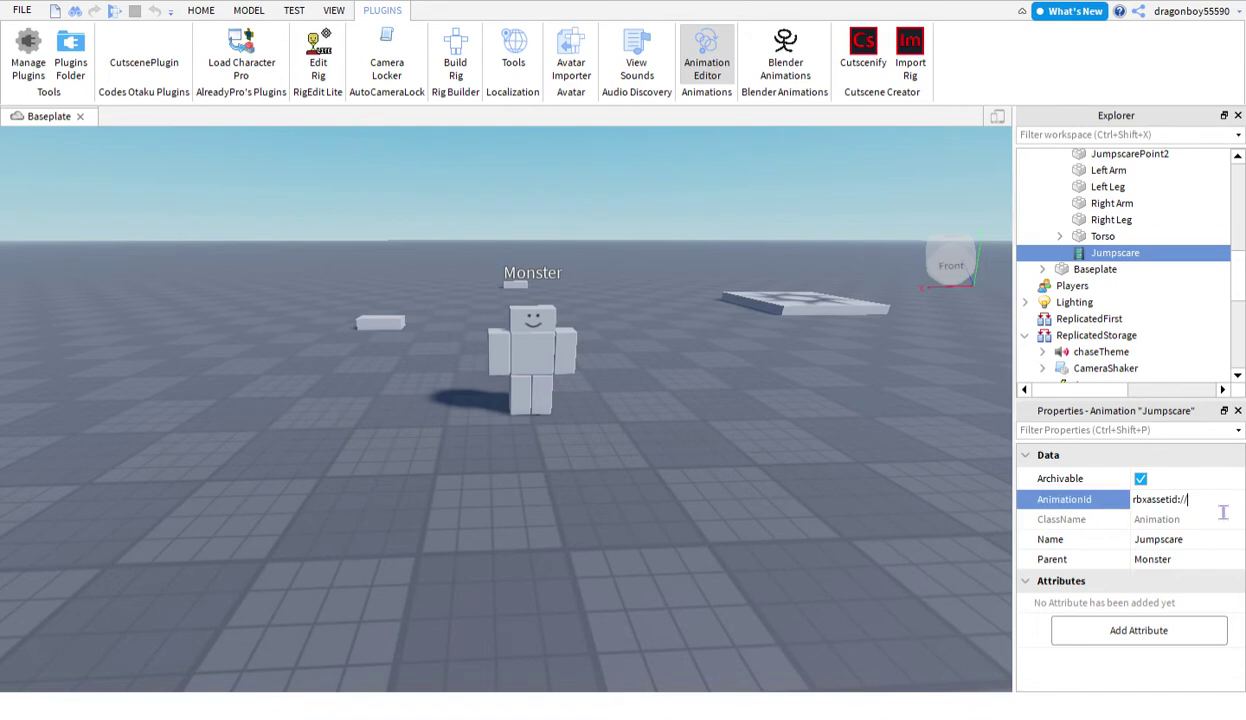
left_click(790, 436)
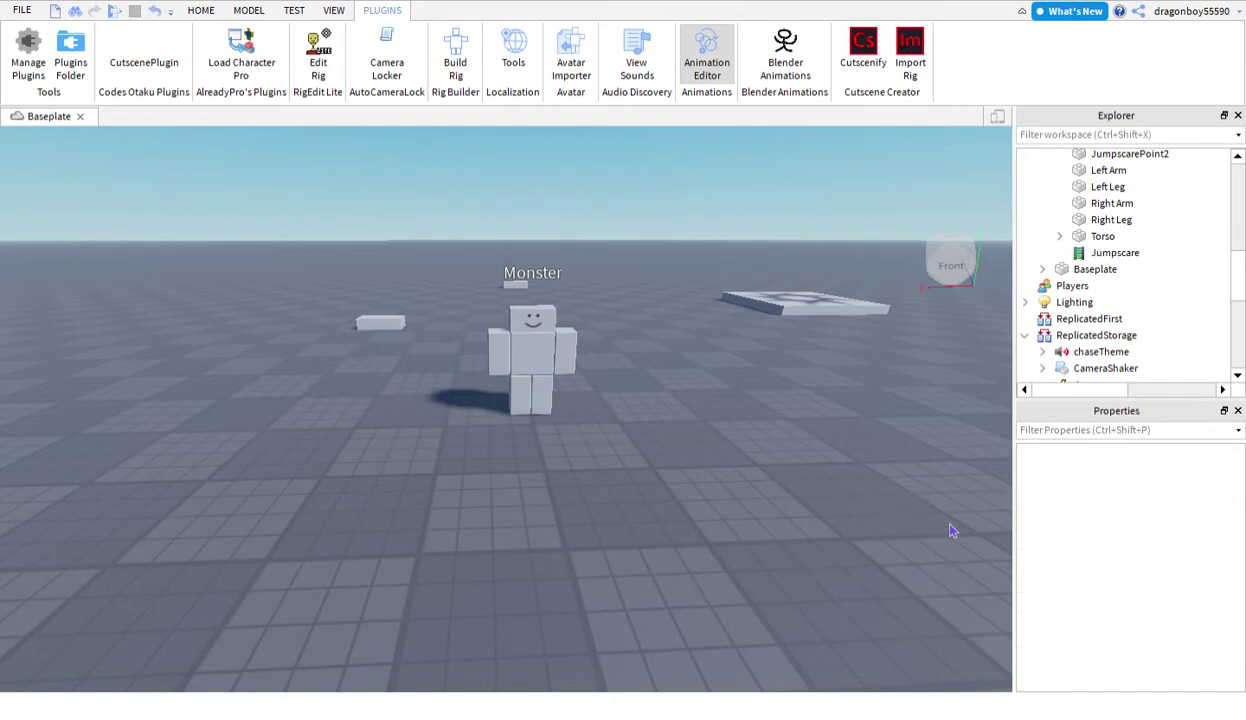
Drag the Monster model to a new spot on the baseplate.
left_click(567, 406)
right_click_drag(567, 406, 596, 387)
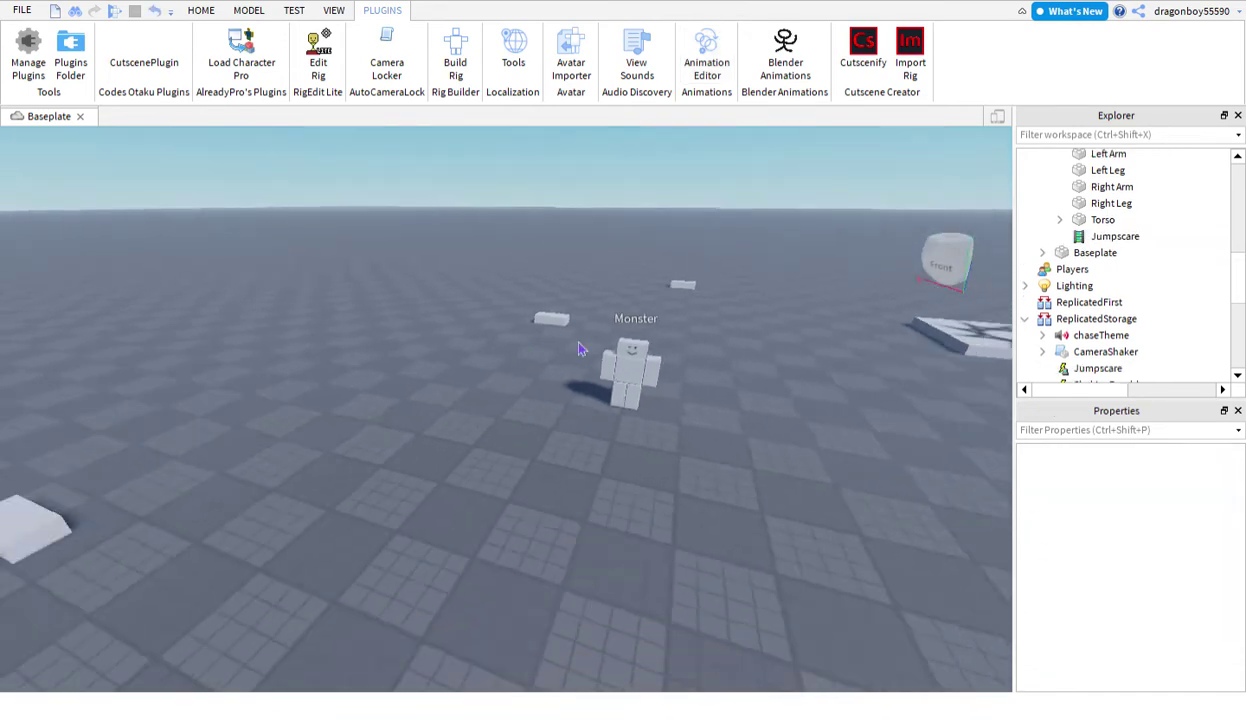
left_click_drag(596, 387, 429, 528)
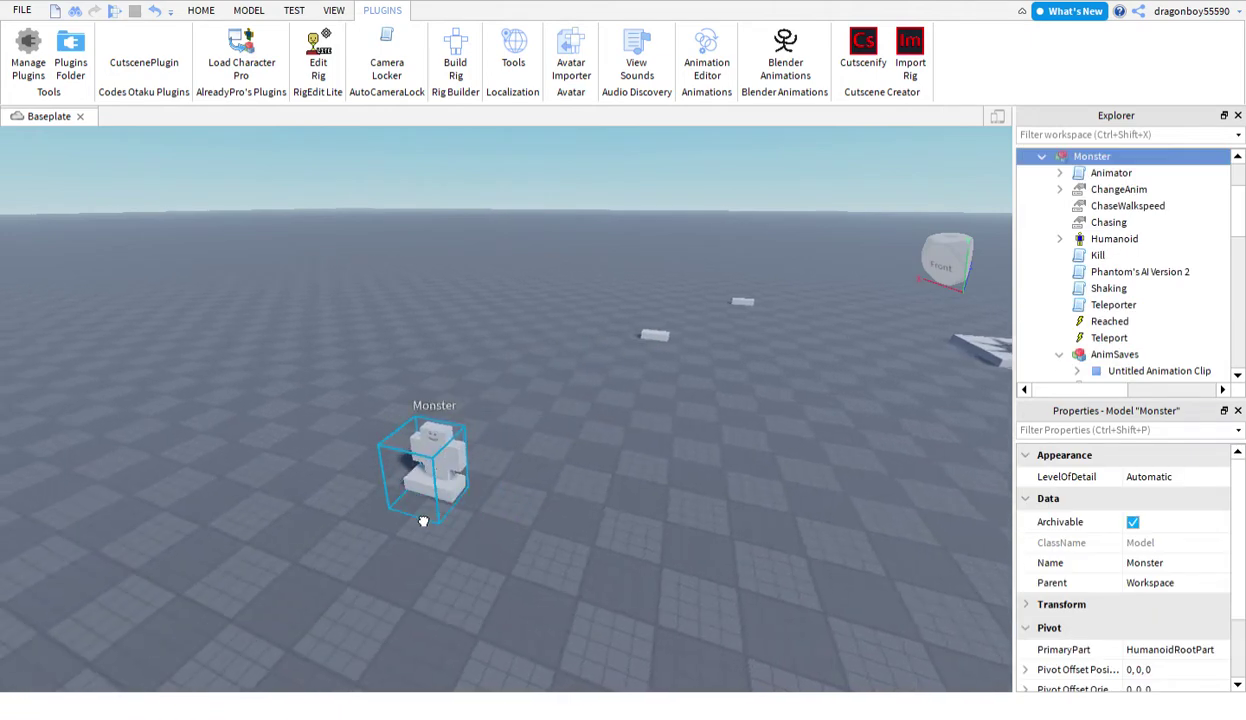
left_click(640, 323)
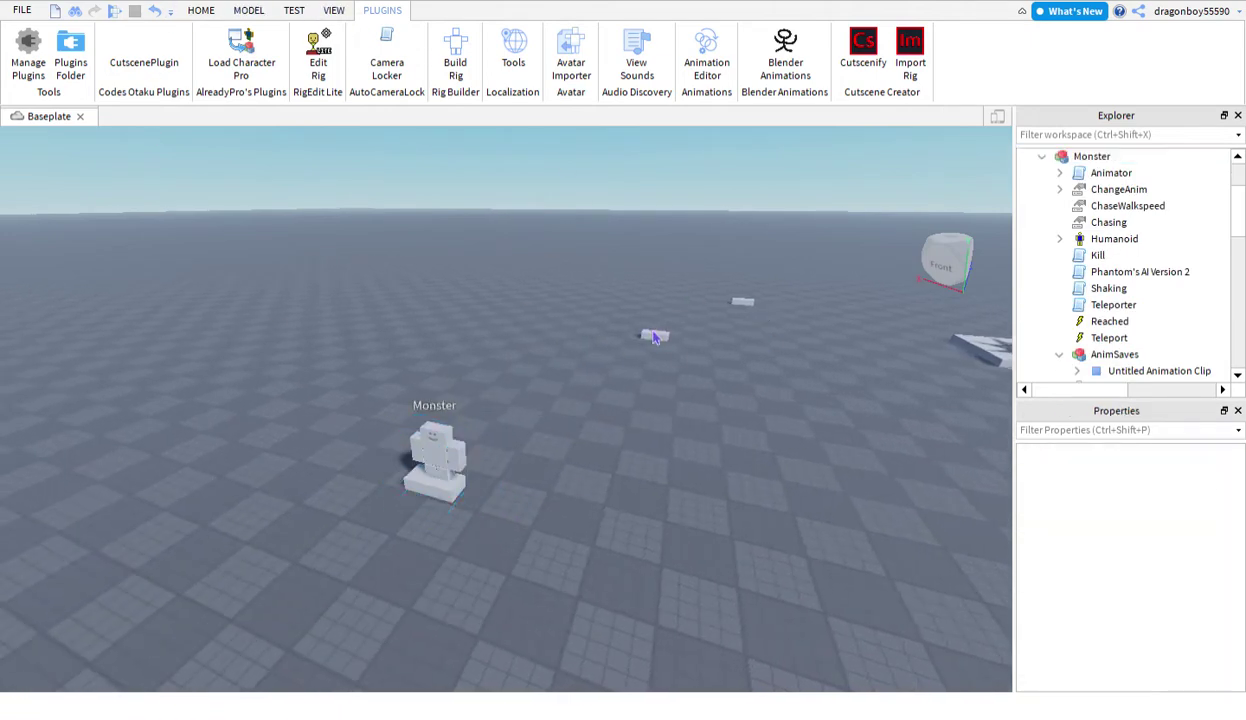
left_click(201, 10)
left_click(470, 476)
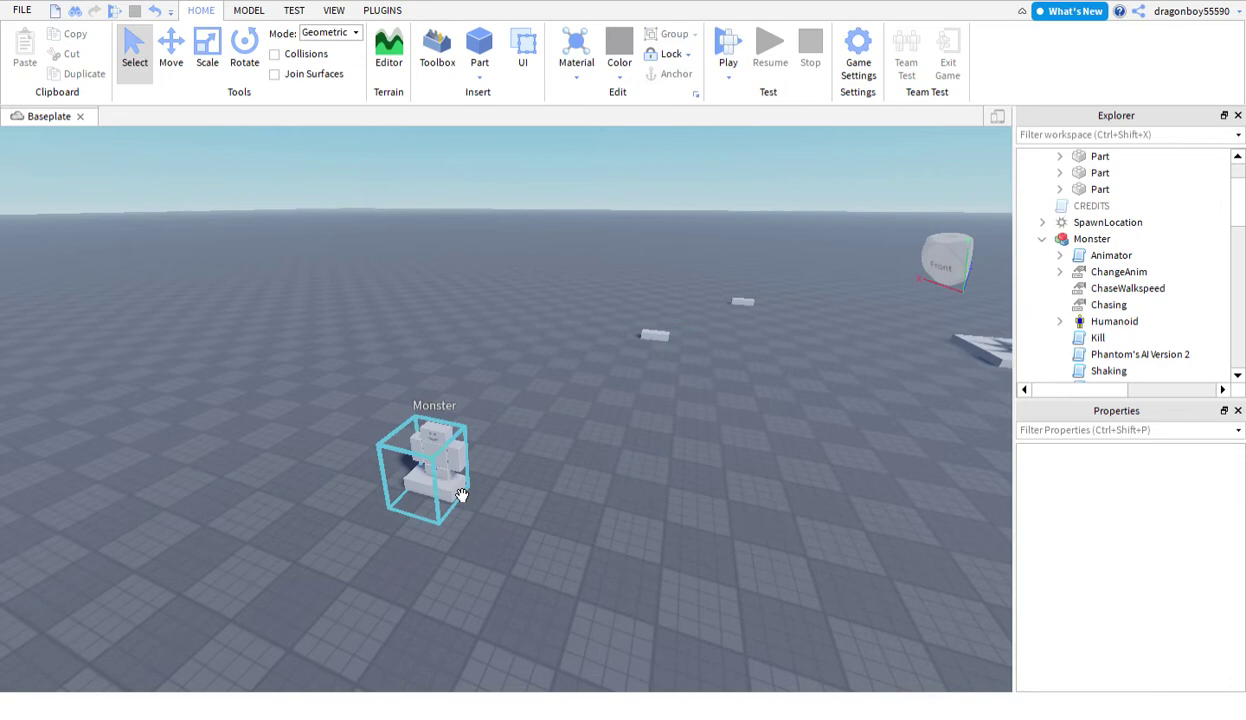
left_click(605, 398)
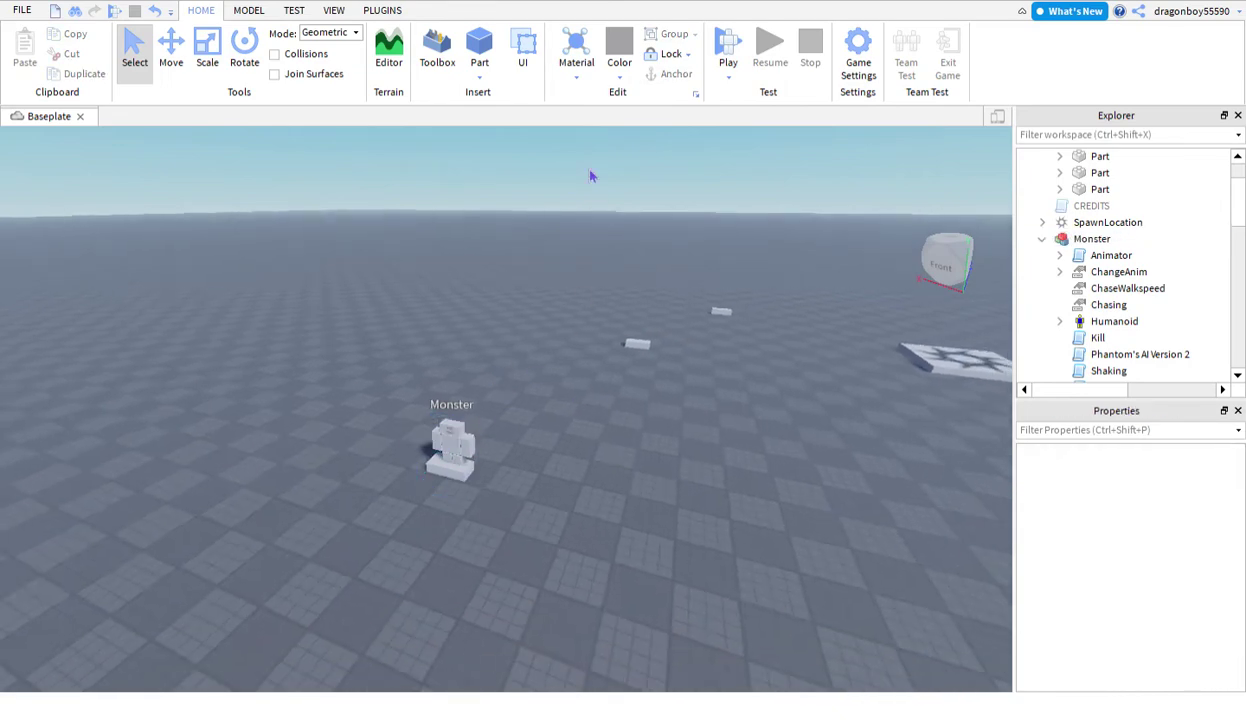
Start a play test and move the character off the spawn pad.
left_click(728, 45)
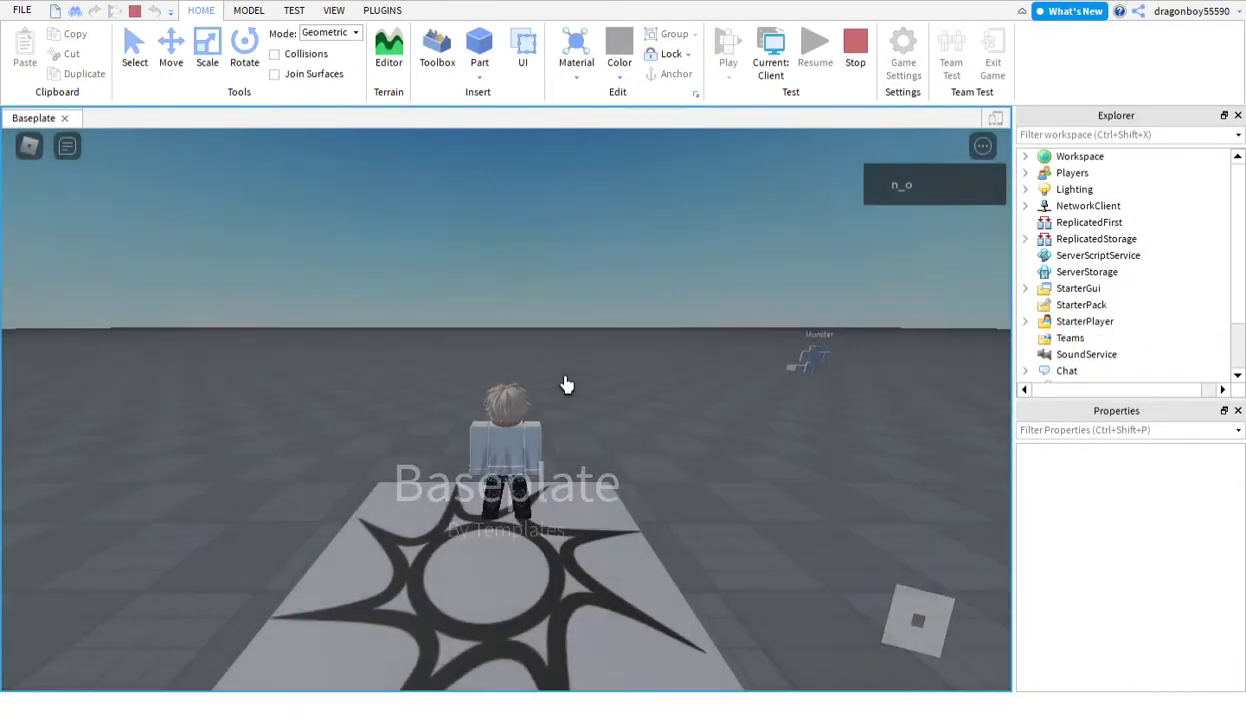
scroll(570, 363, "down", 5)
key("s")
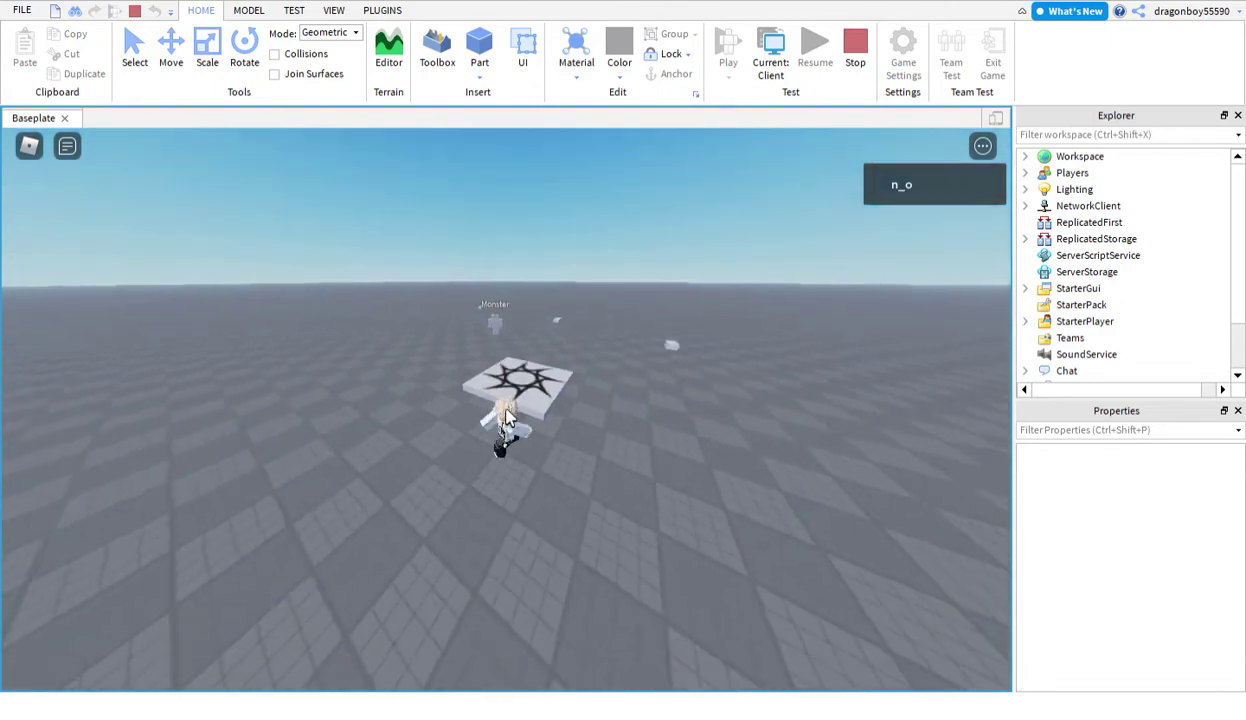
scroll(505, 410, "up", 5)
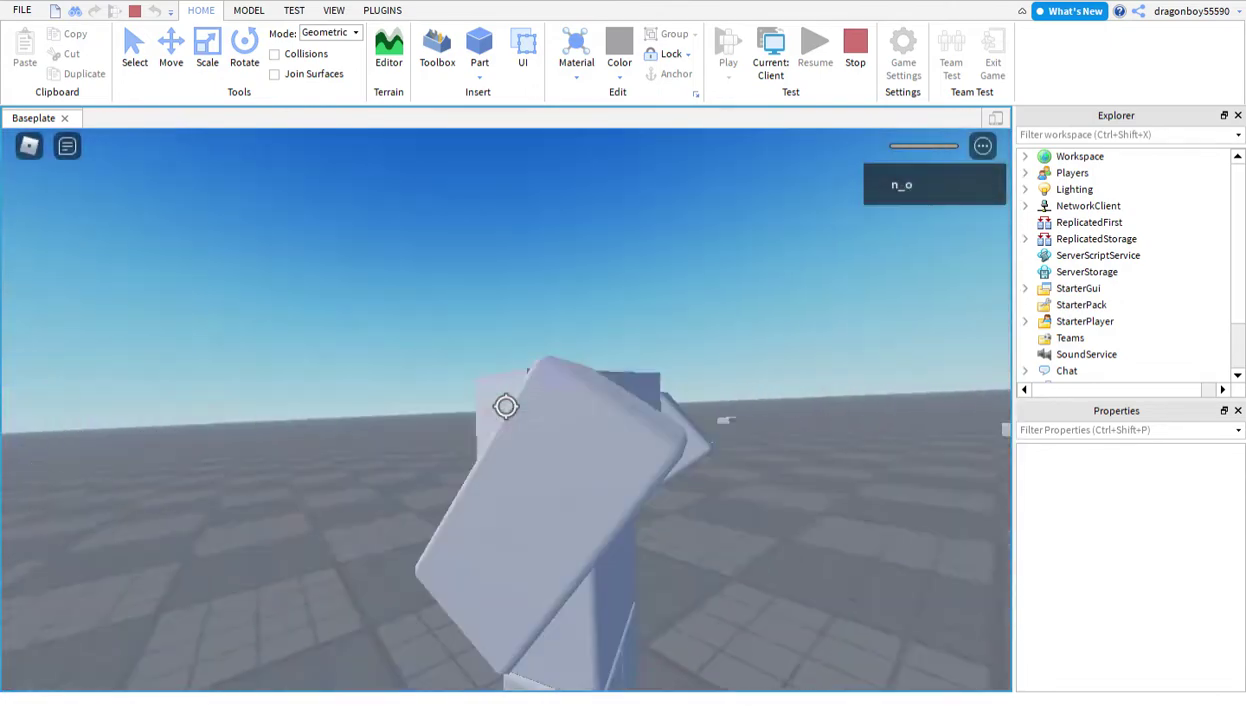
scroll(505, 406, "down", 10)
scroll(506, 411, "up", 10)
right_click_drag(542, 381, 508, 418)
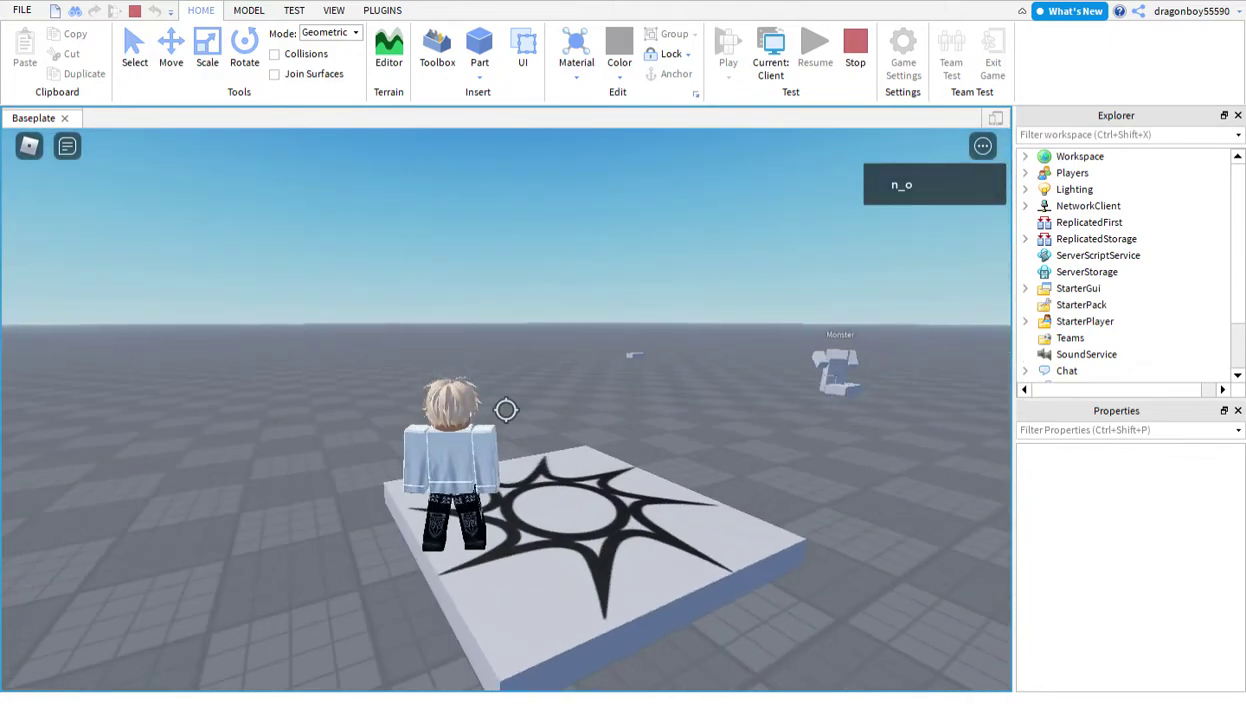
Walk toward the Monster, back away as it approaches, then stop the test.
key("a")
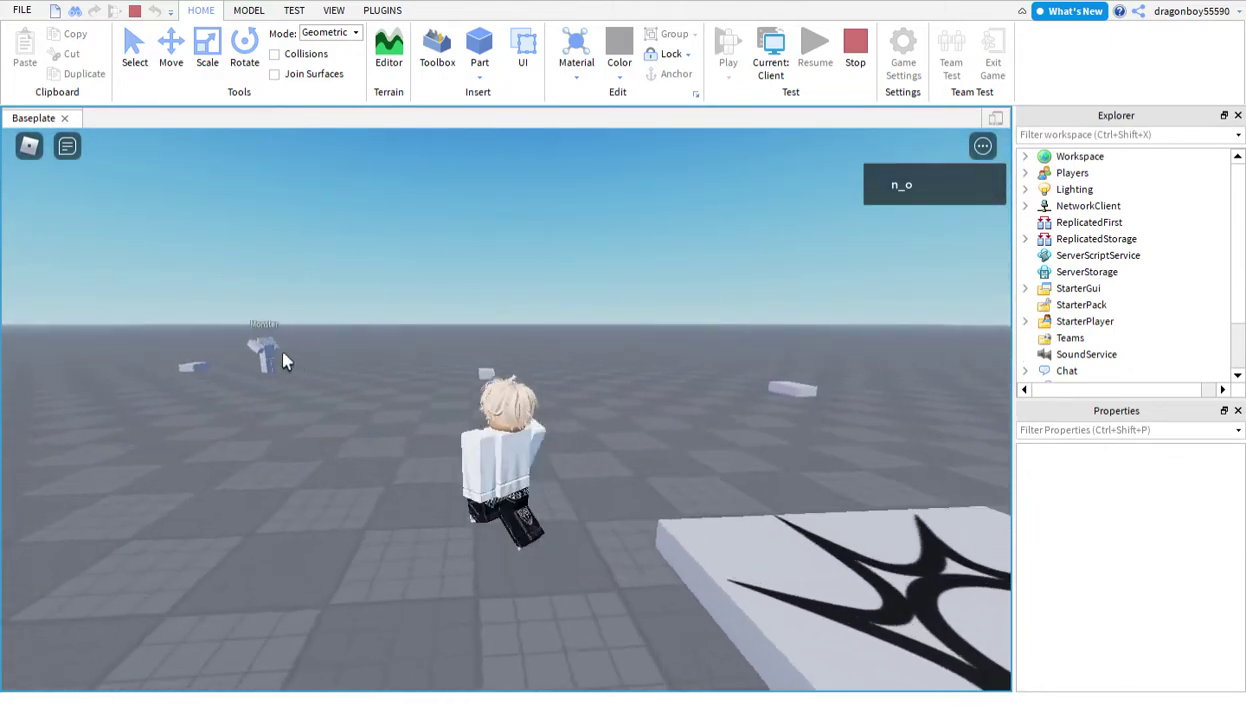
key("w")
right_click_drag(280, 364, 277, 366)
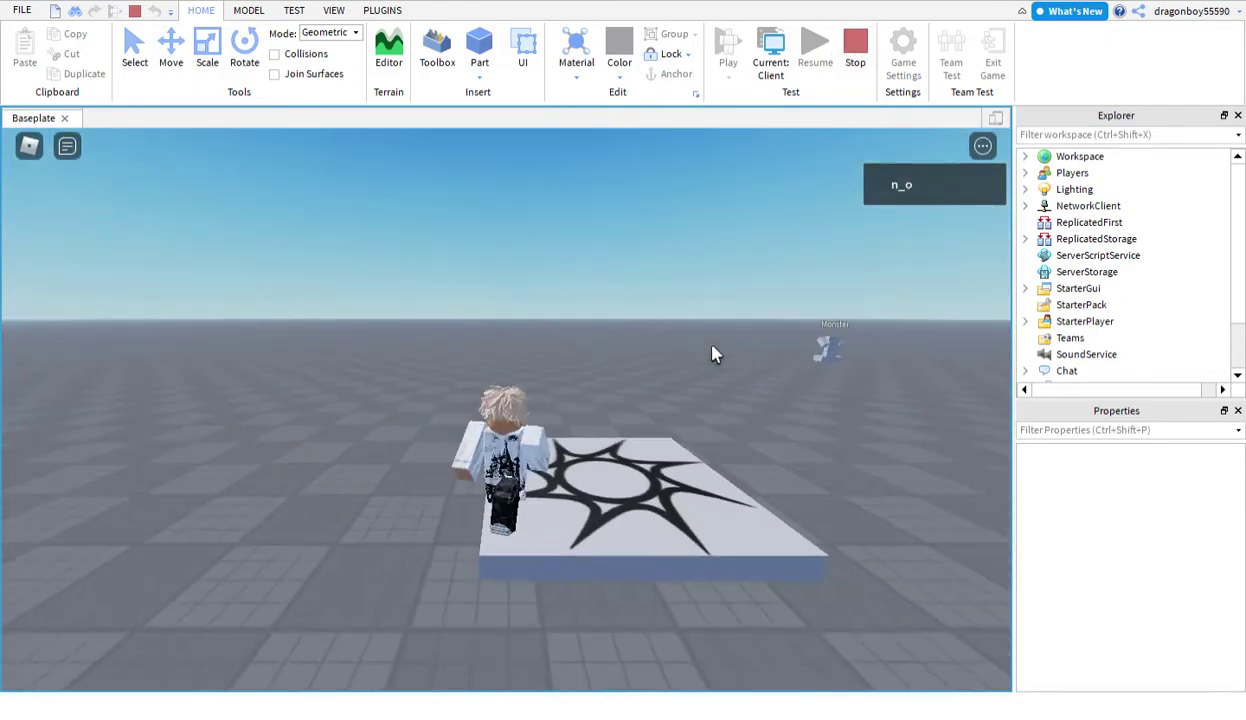
right_click_drag(713, 354, 715, 339)
key("s")
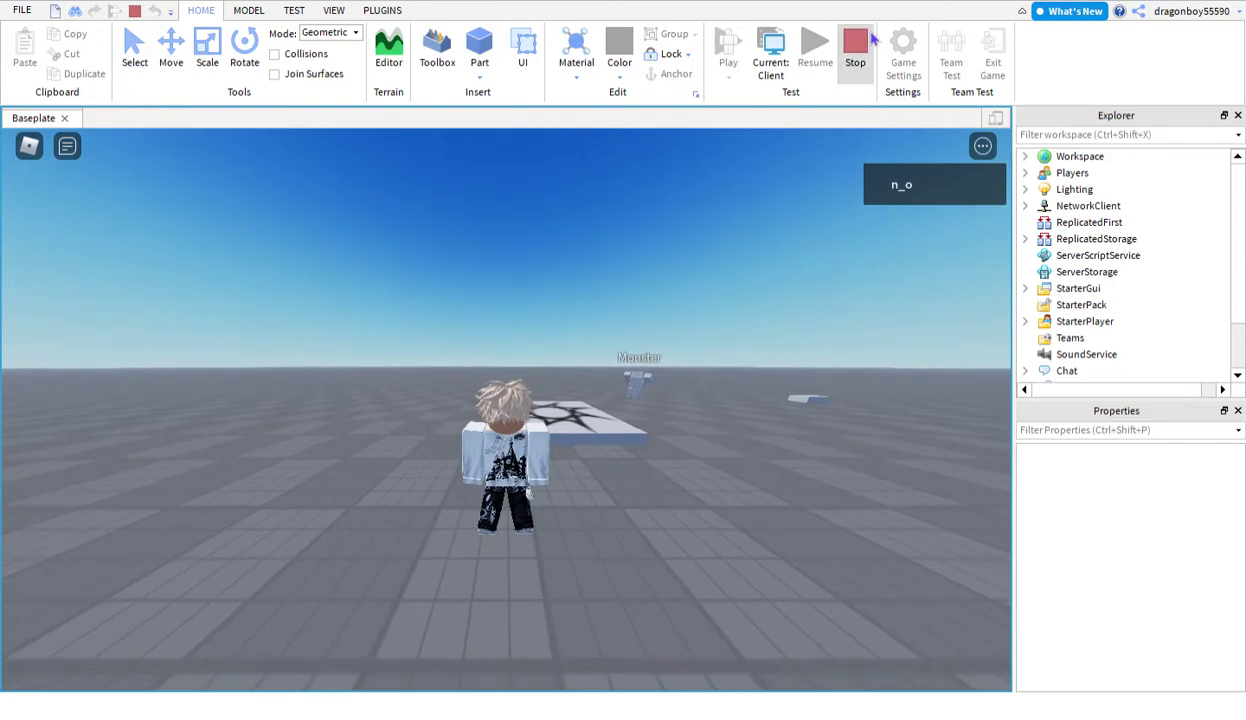
left_click(858, 42)
right_click_drag(606, 265, 478, 328)
scroll(478, 328, "down", 3)
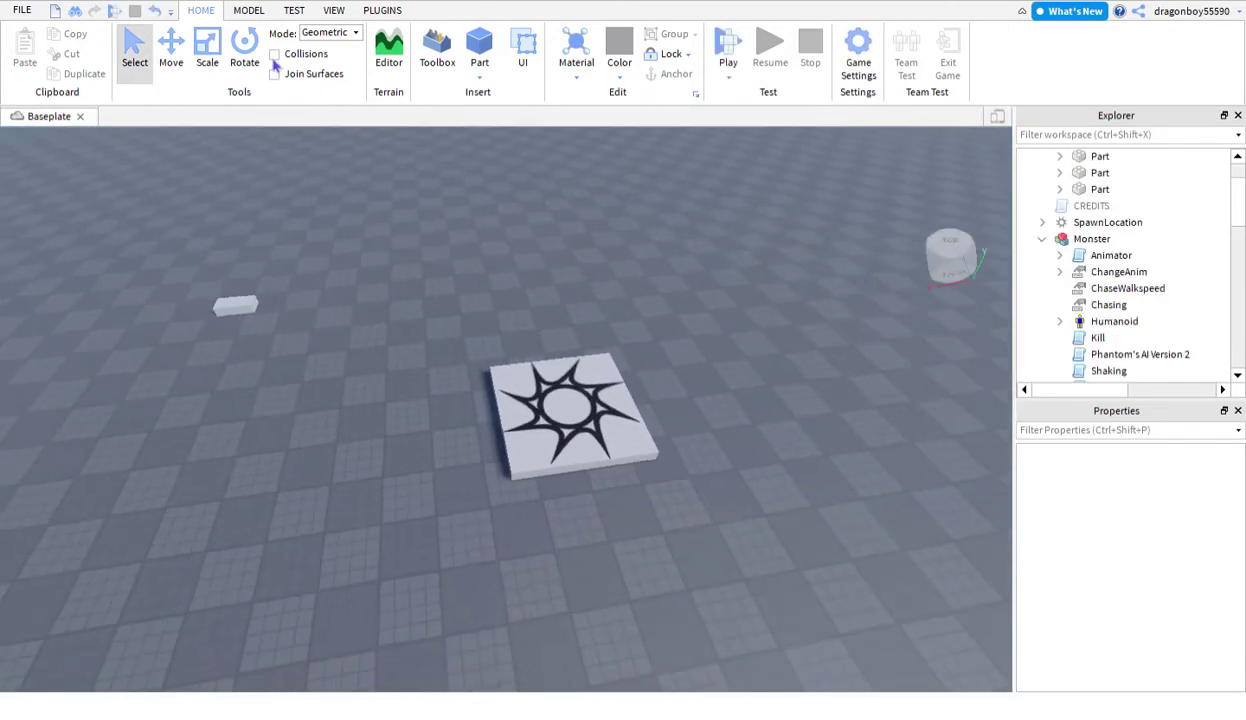
Place the Ungroup In Workspace safe-zone box from My Models over the spawn pad, then play.
left_click(432, 55)
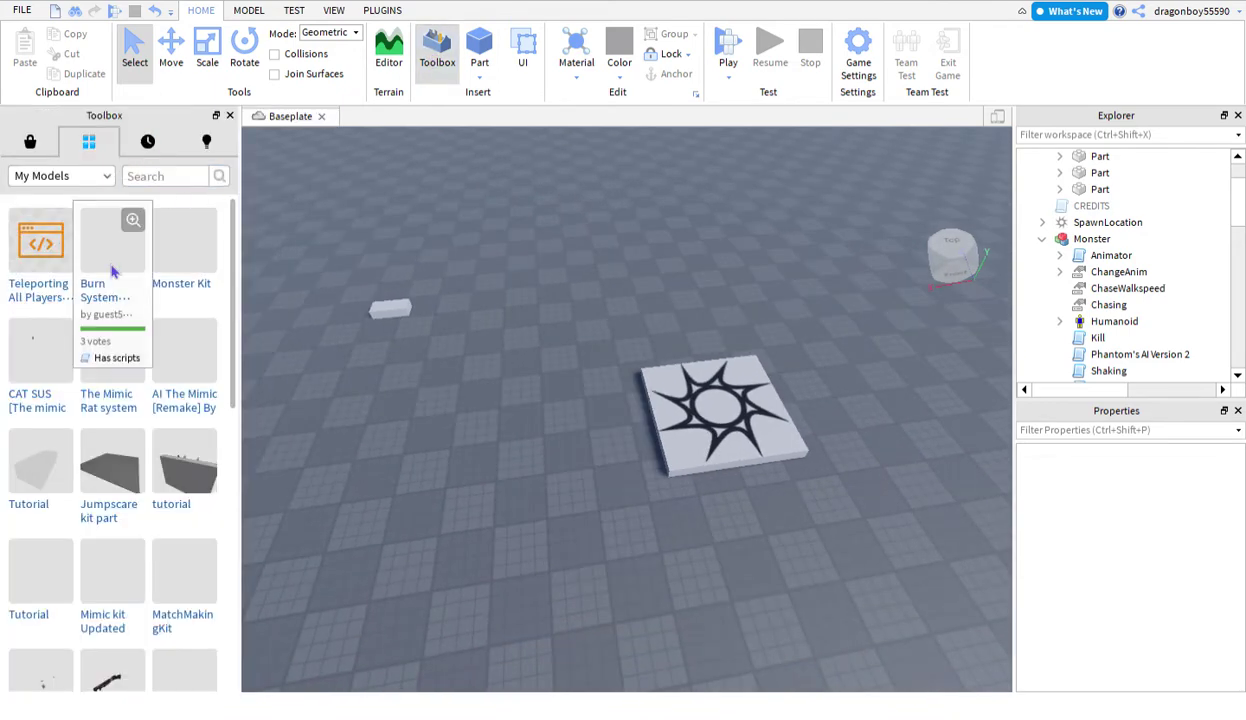
scroll(112, 300, "down", 3)
scroll(112, 300, "down", 3)
scroll(112, 400, "up", 2)
left_click(183, 400)
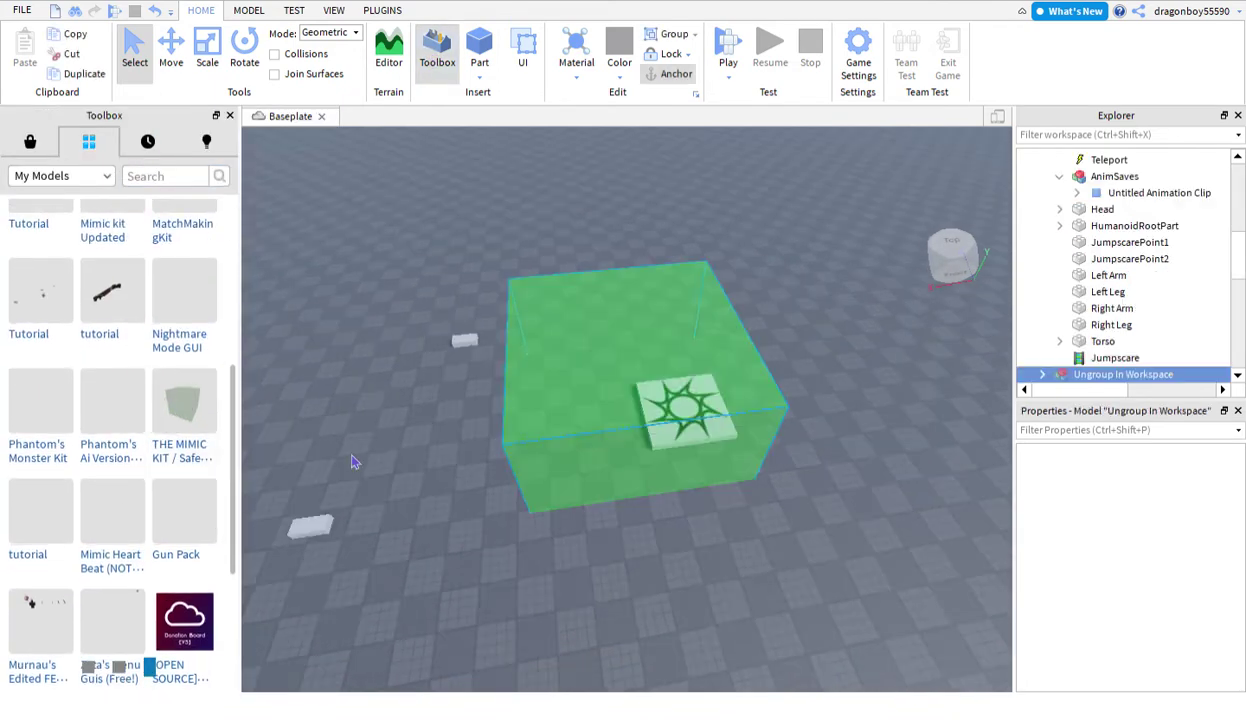
mouse_move(352, 462)
left_mouse_down()
mouse_move(745, 431)
mouse_move(741, 485)
left_mouse_up()
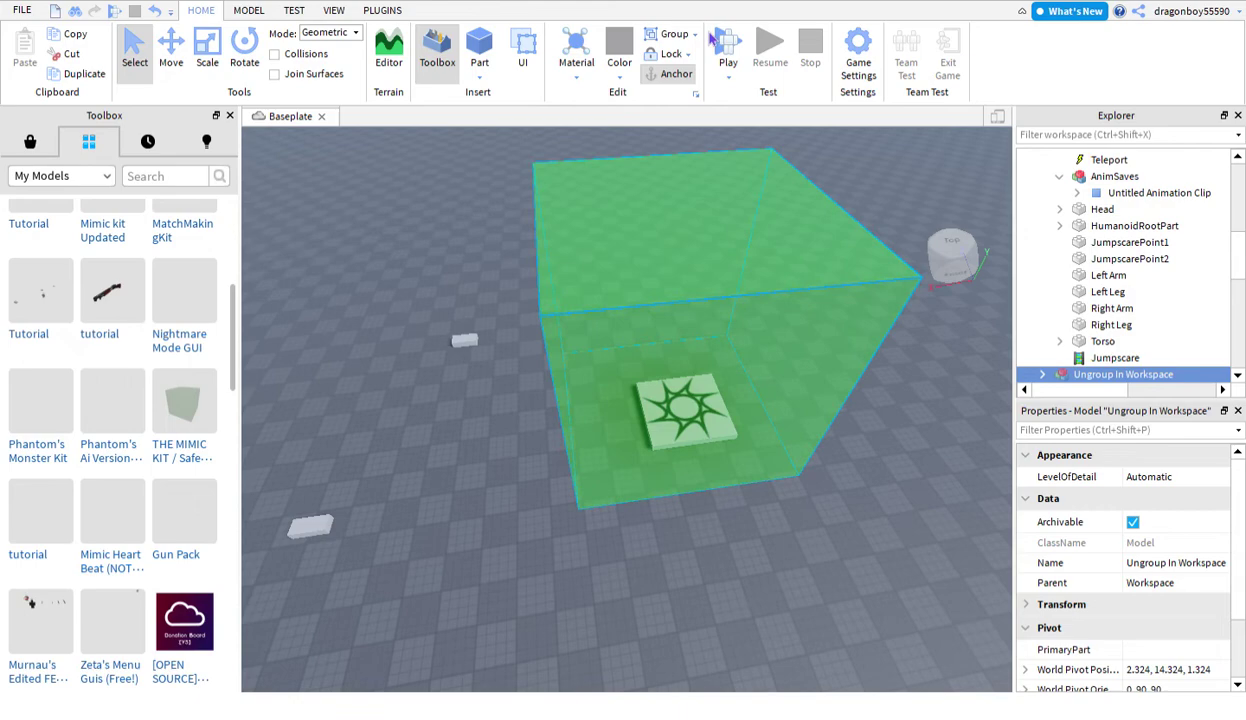
left_click(722, 44)
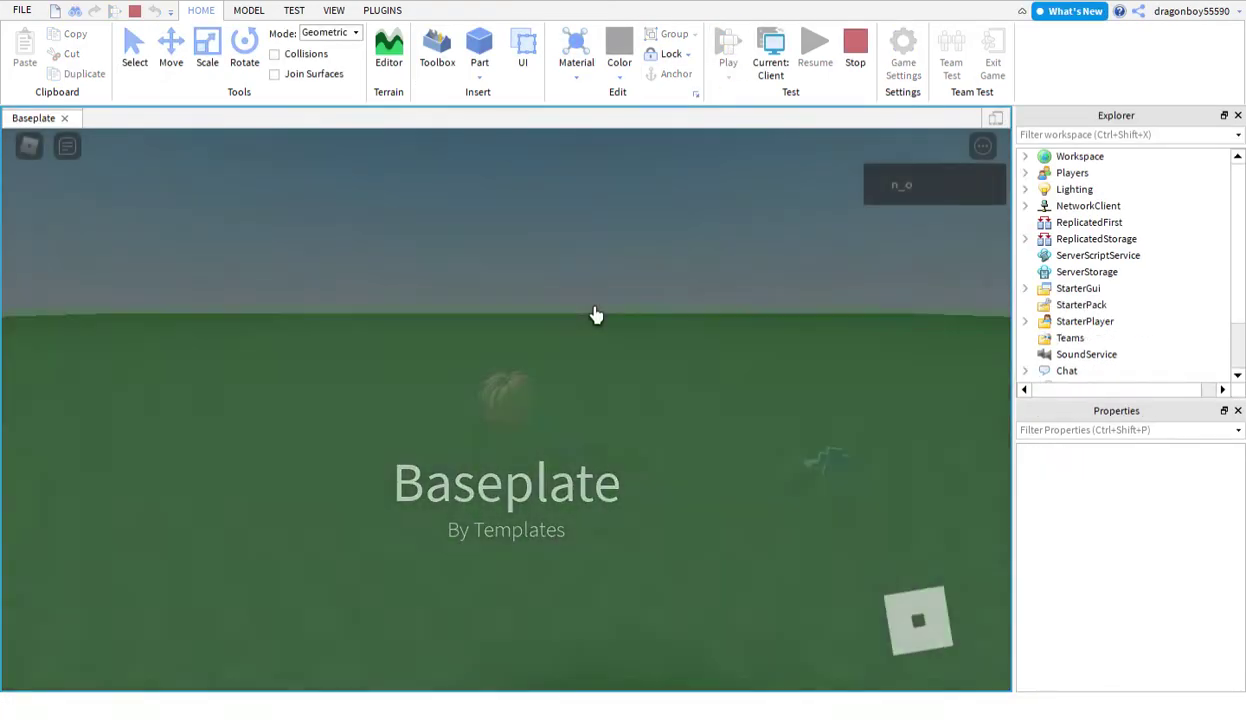
Walk the avatar toward the Monster, retreat into the green safe zone, then stop the playtest.
key("w")
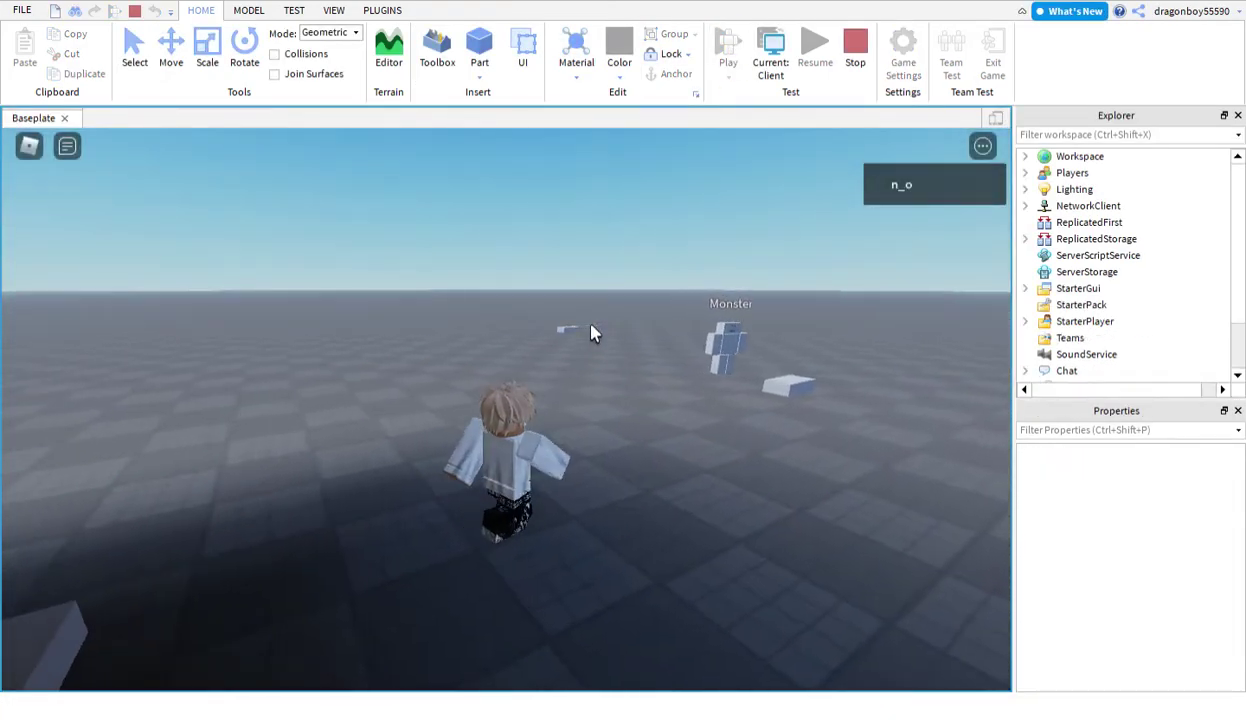
key("s")
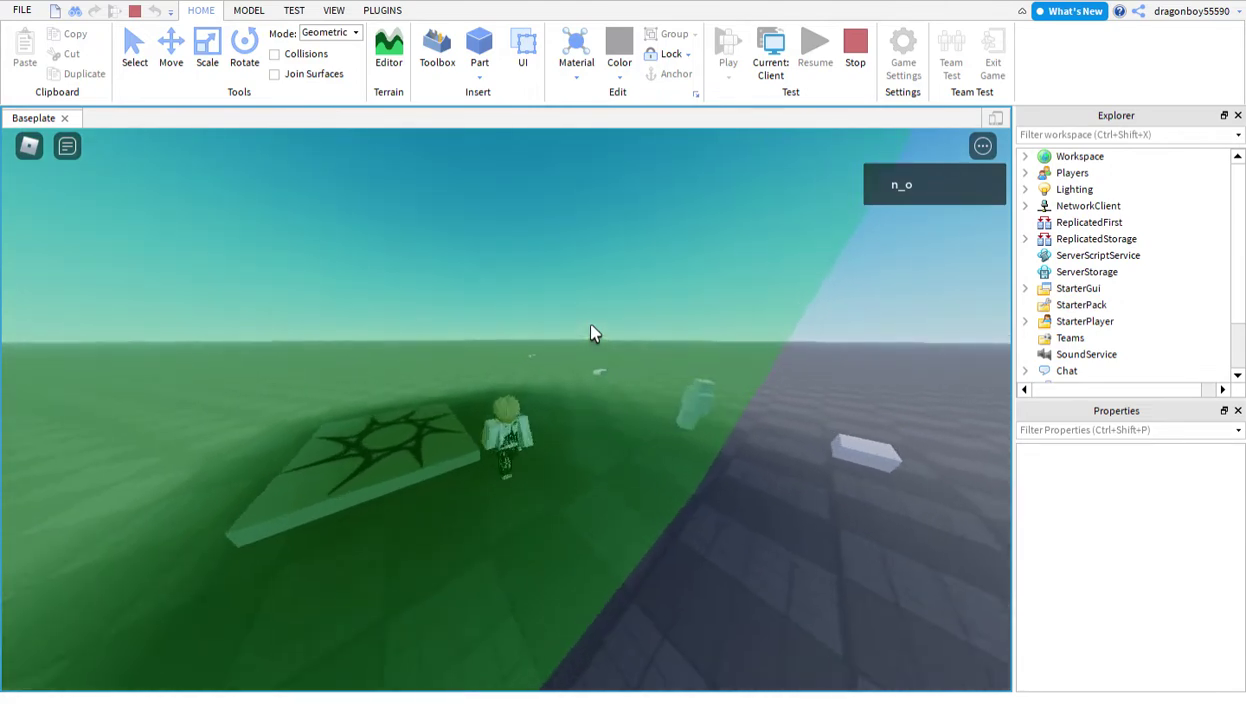
key("w")
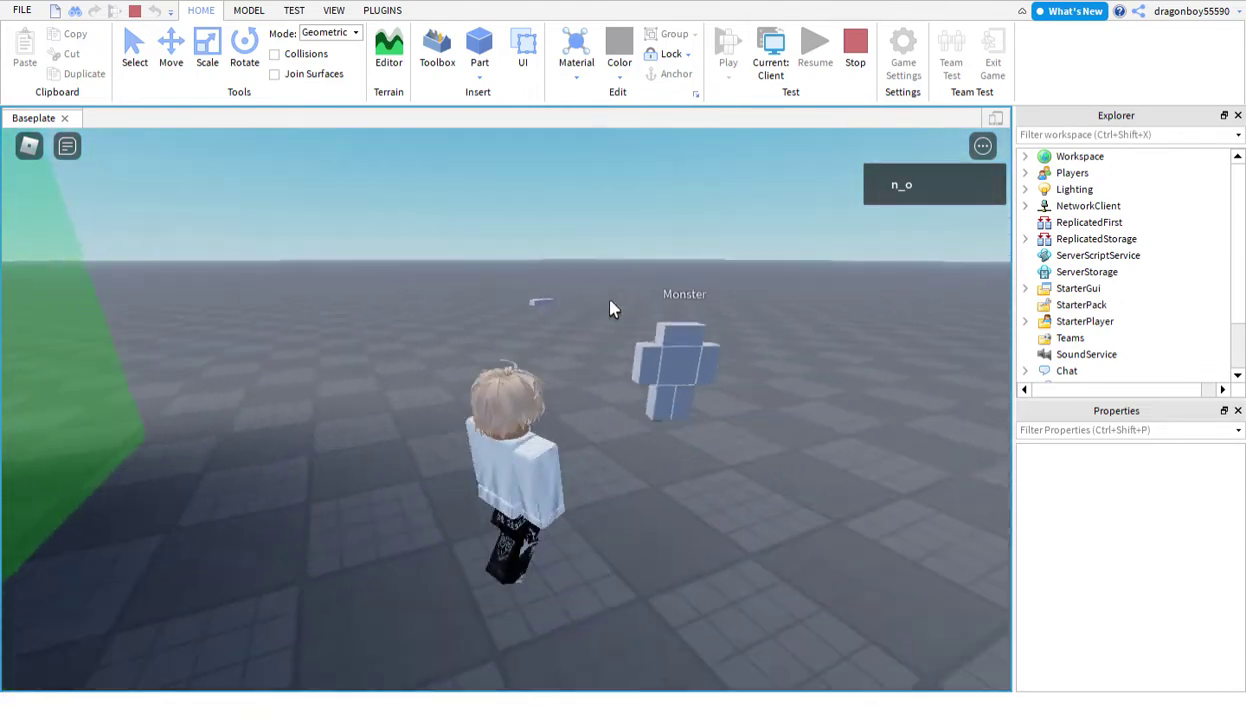
key("w")
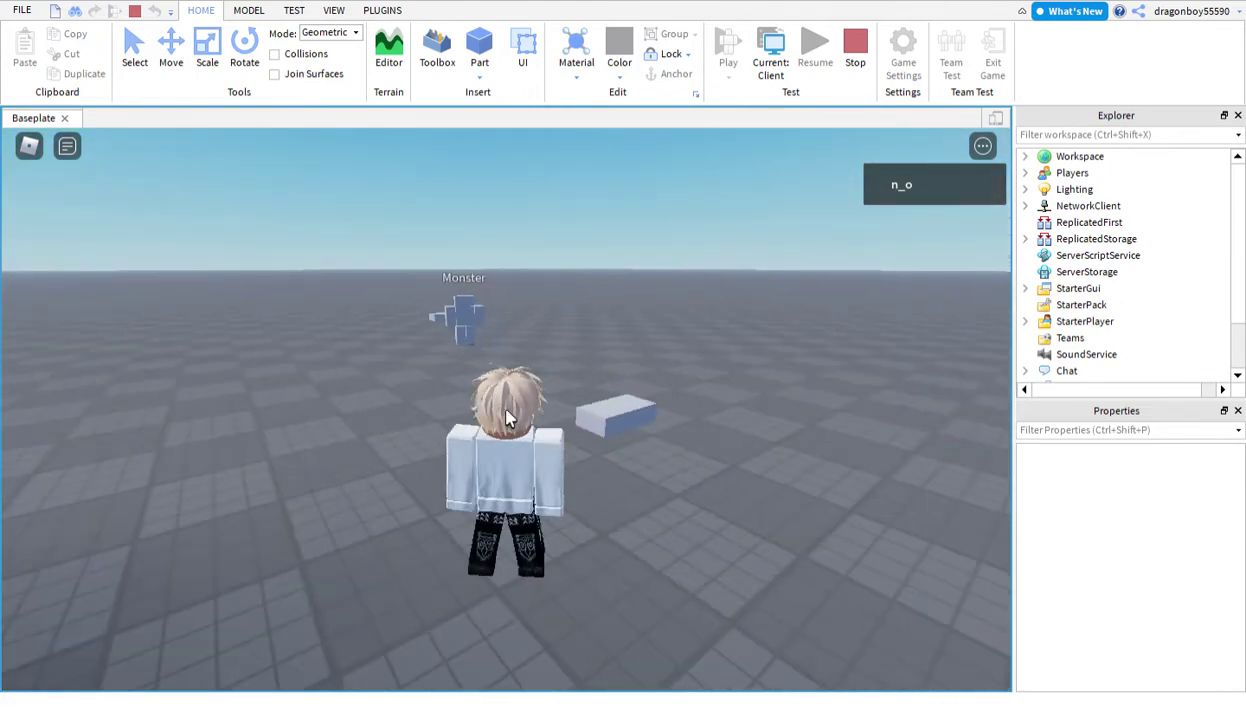
key("w")
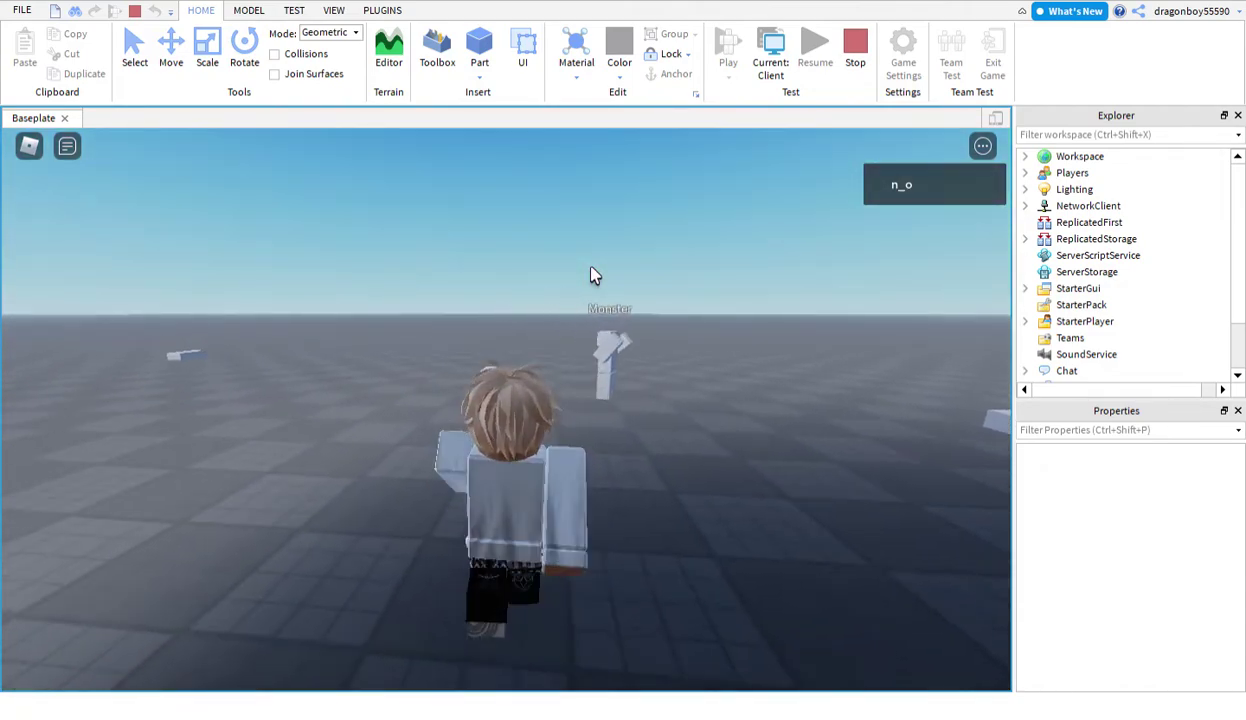
right_click_drag(590, 275, 590, 275)
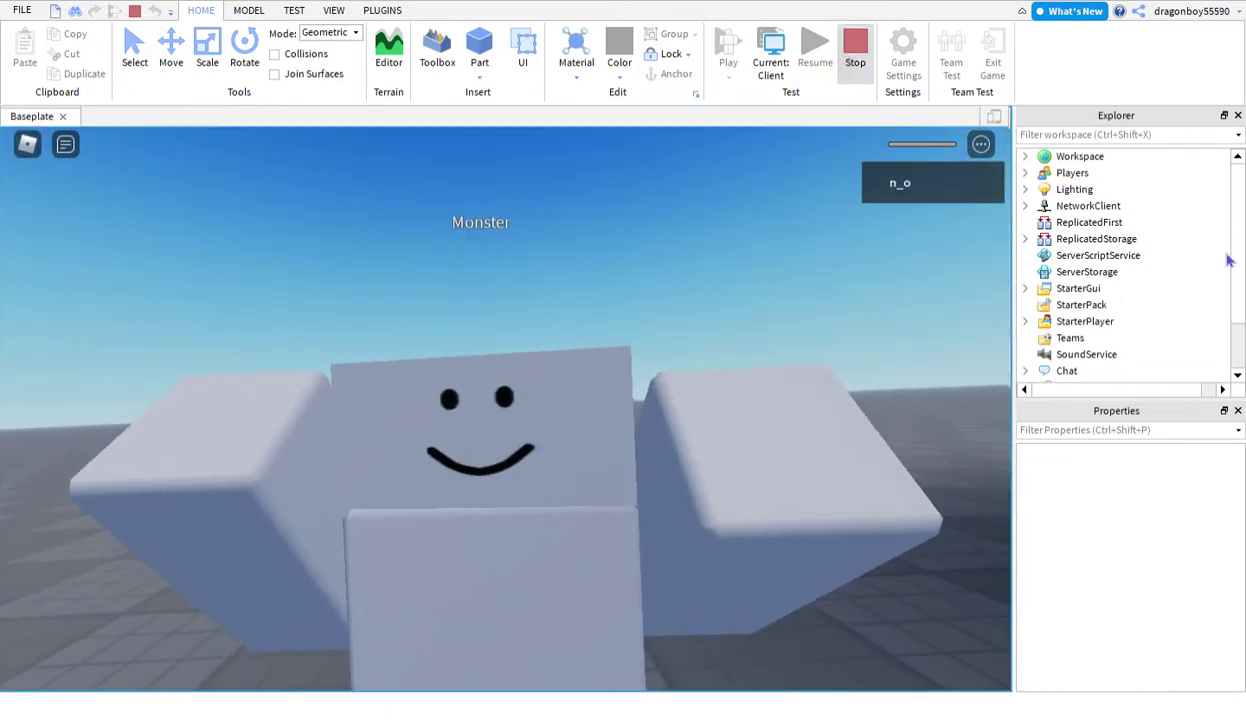
left_click(855, 48)
scroll(1107, 280, "up", 3)
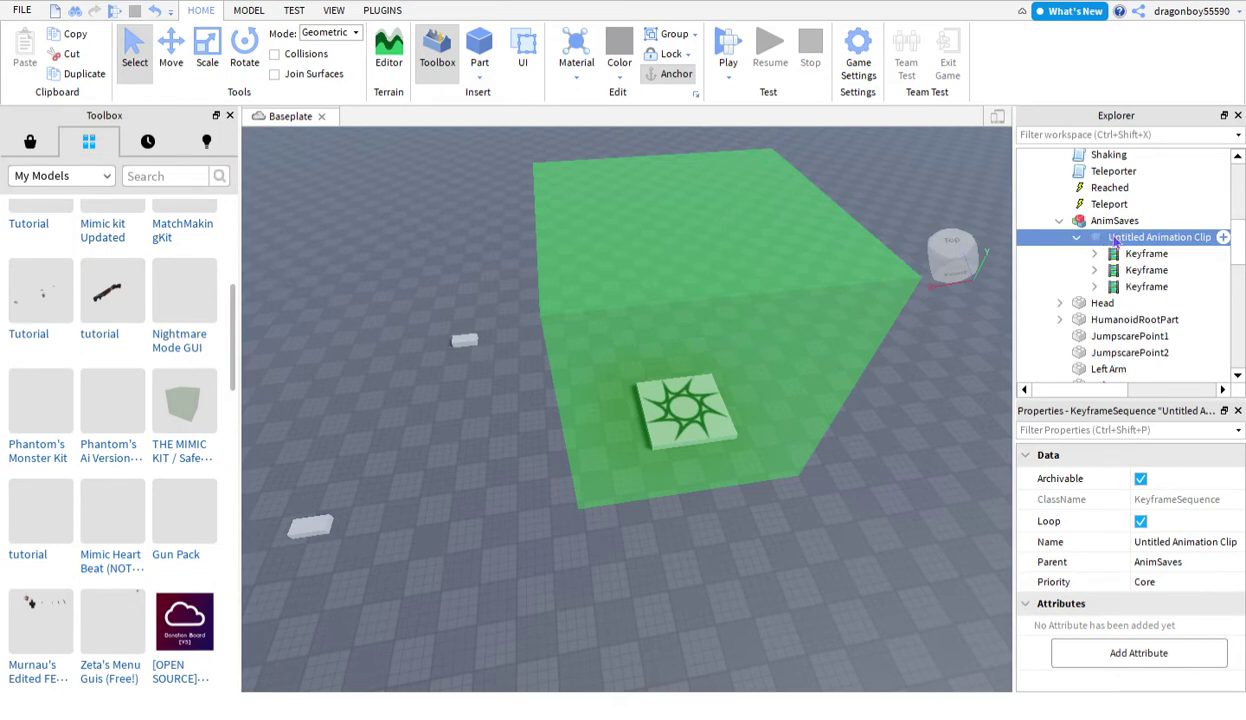
Delete the Untitled Animation Clip and run a quick walking playtest.
key("Delete")
left_click(724, 45)
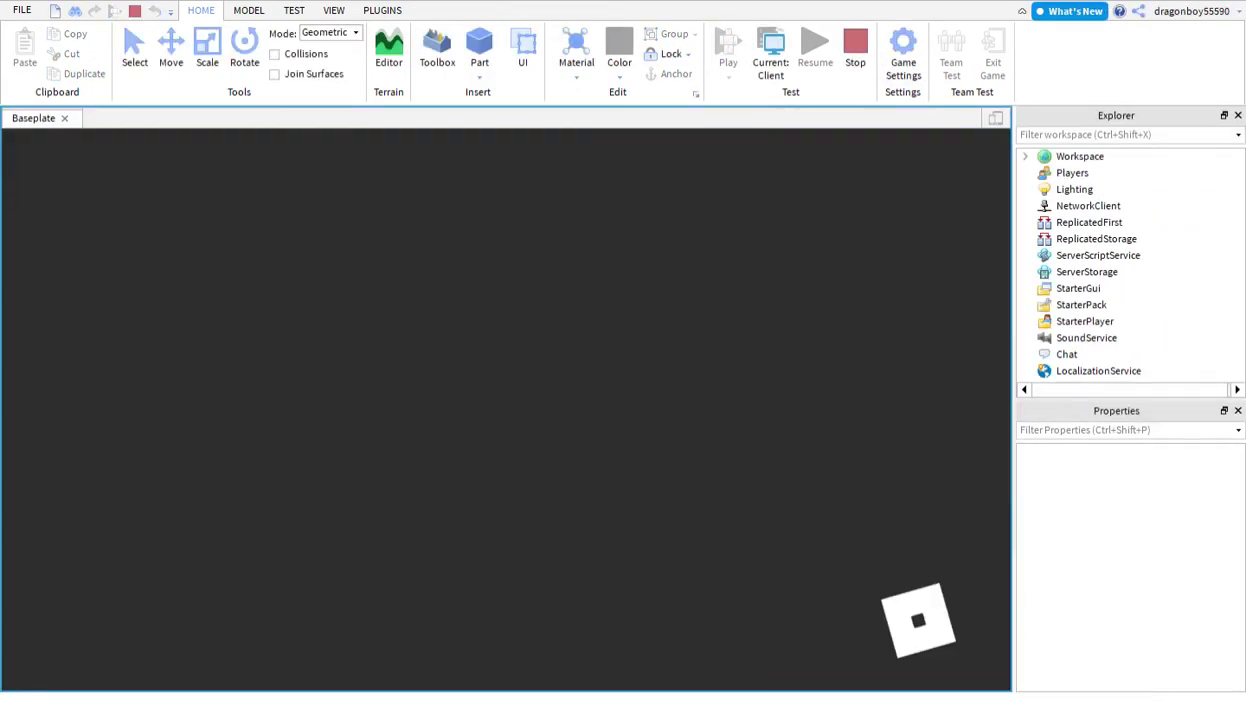
key("w")
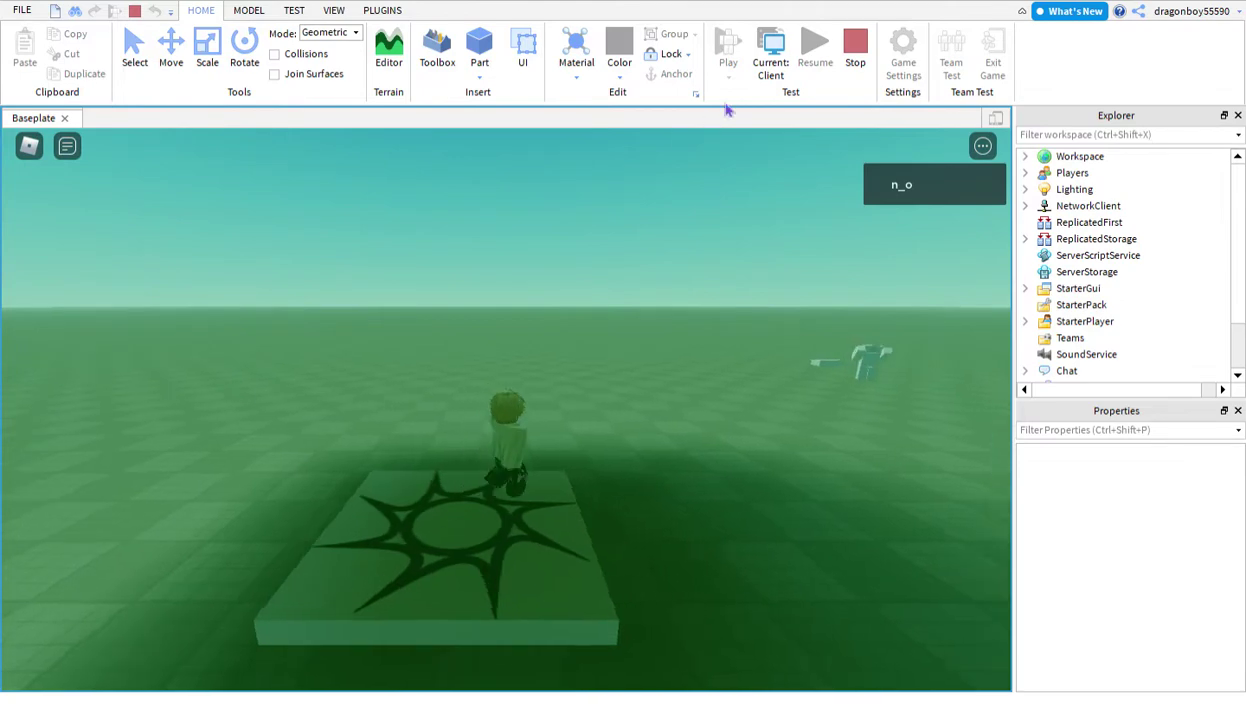
left_click(855, 45)
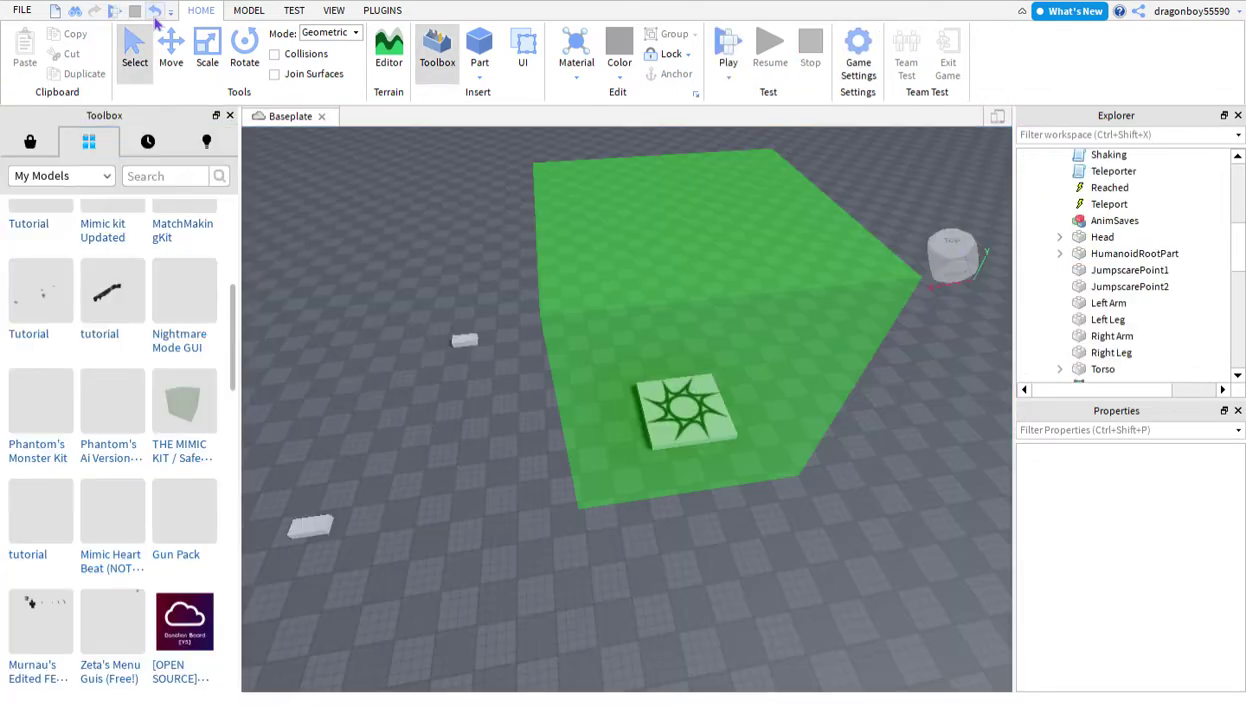
Undo changes, move the Monster farther back, re-add the safe-zone model, and play.
left_click(158, 11)
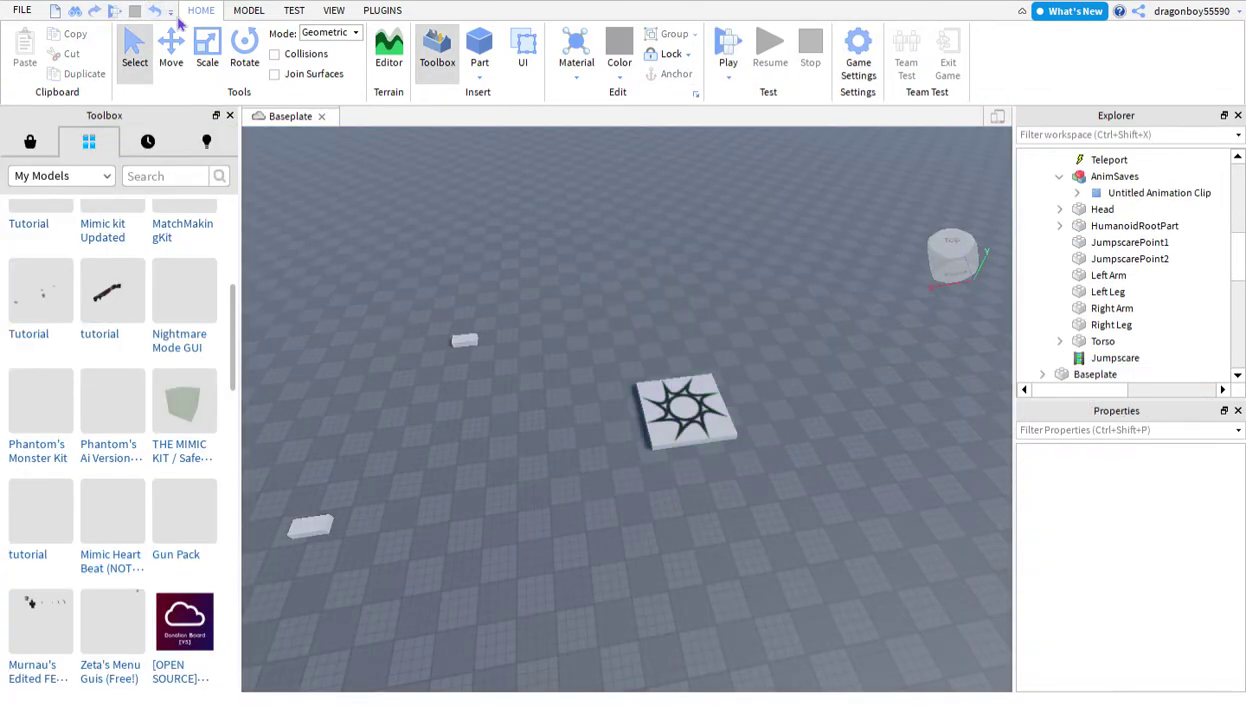
left_click(158, 11)
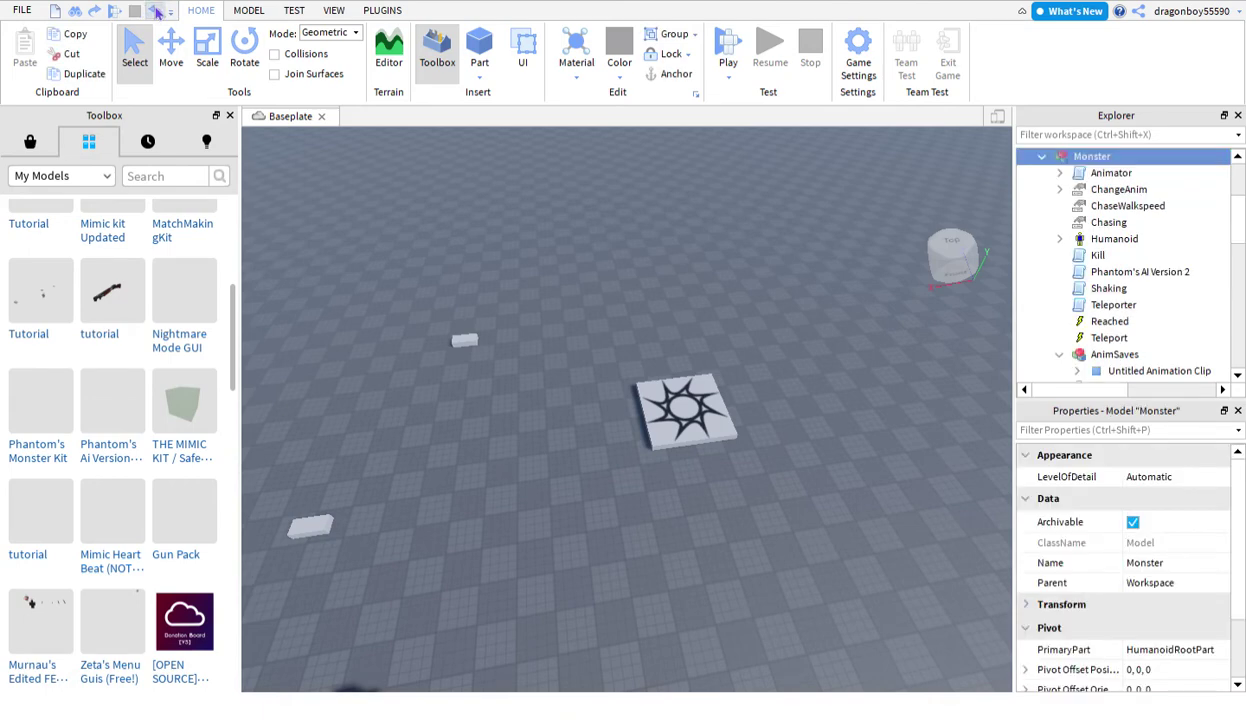
left_click(158, 11)
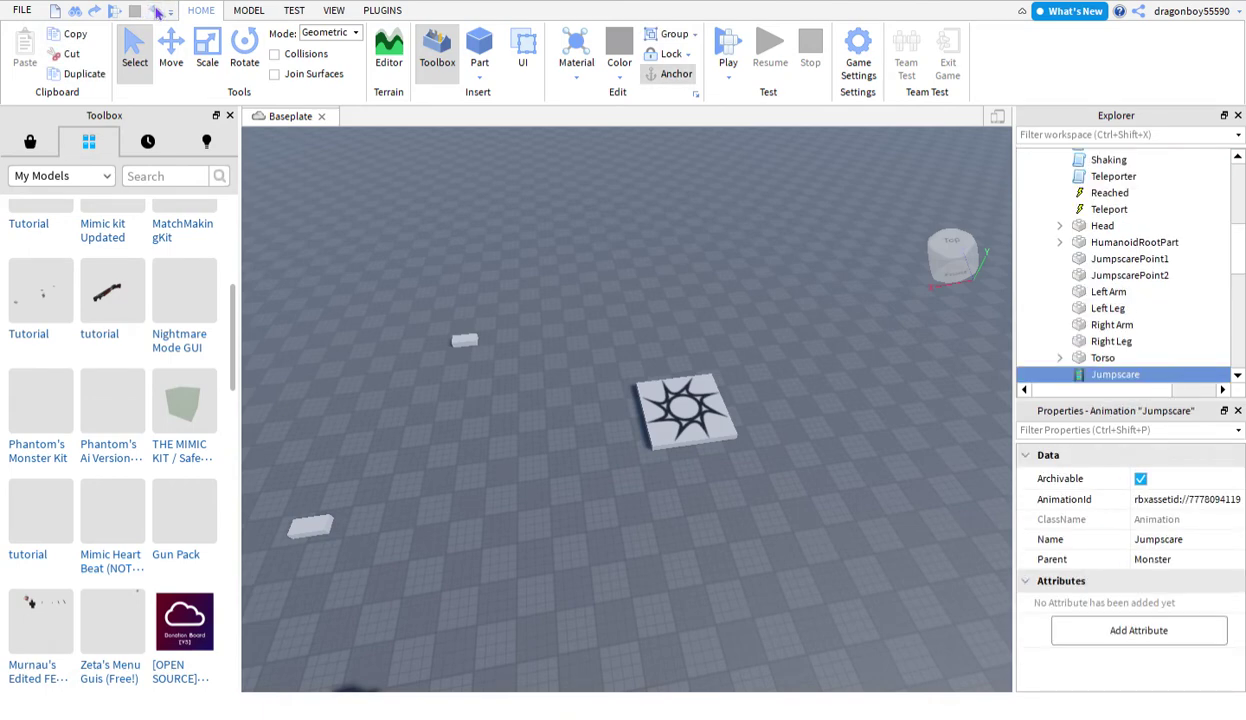
right_click_drag(337, 305, 727, 374)
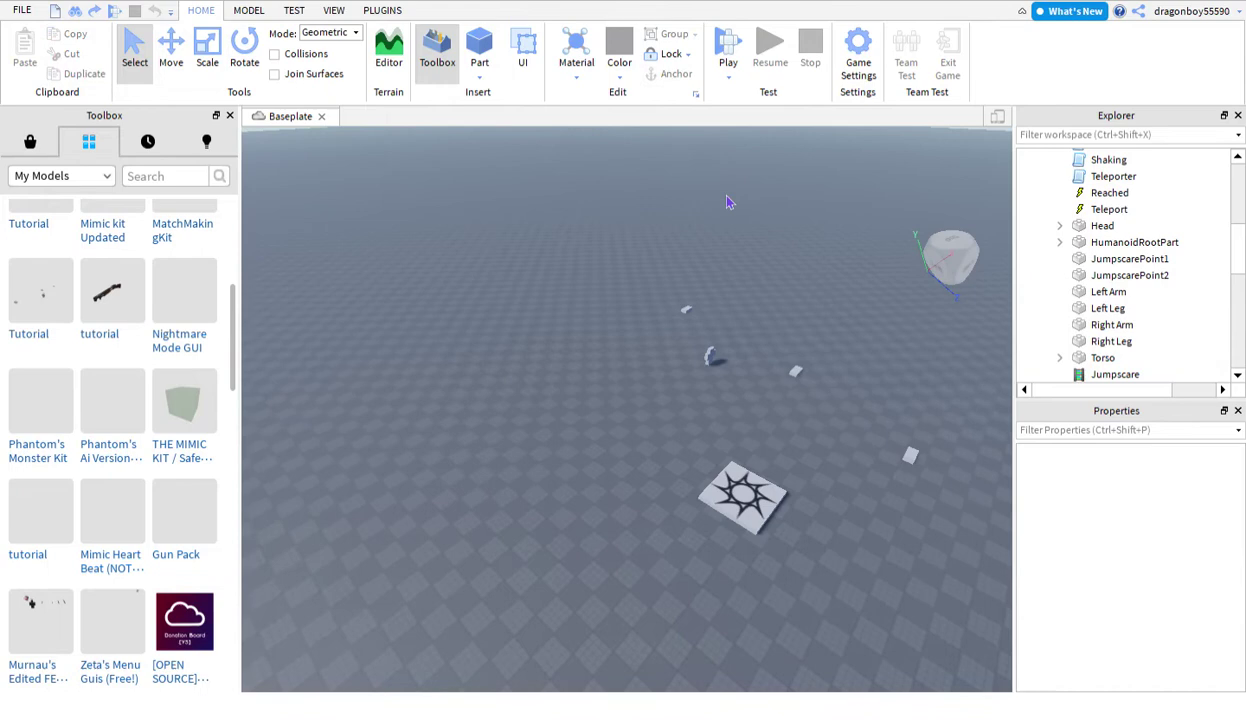
left_click_drag(700, 343, 692, 309)
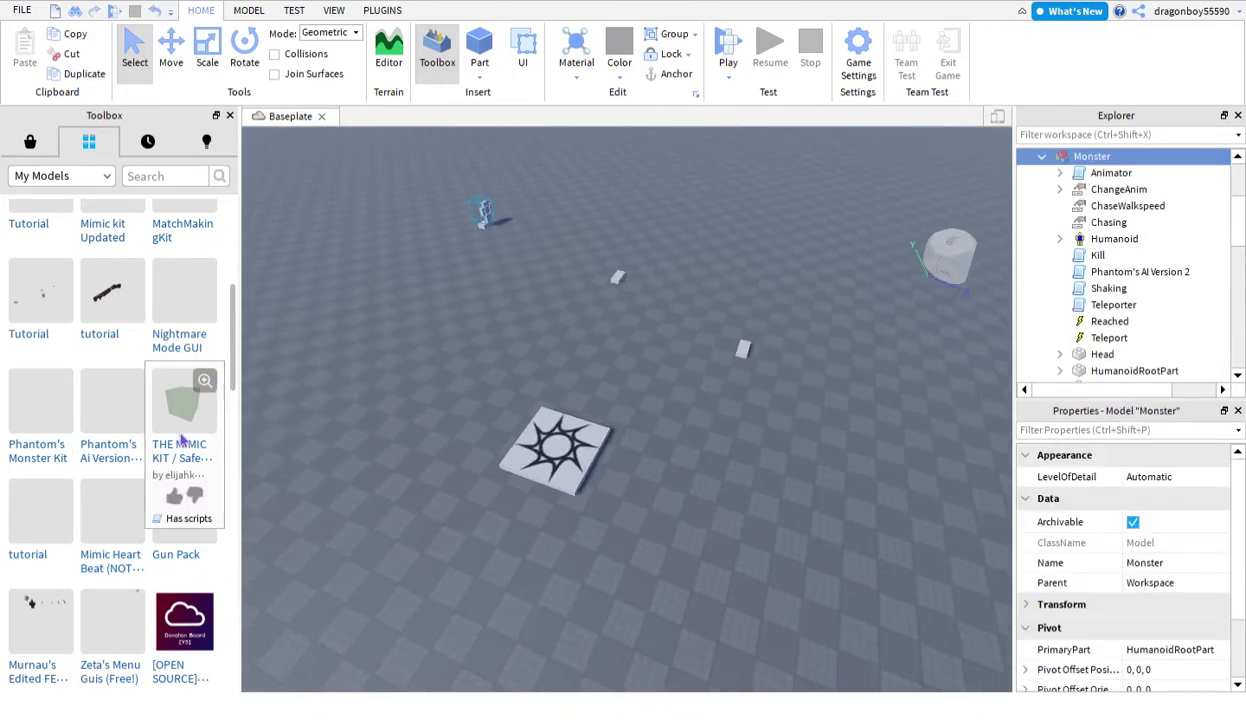
mouse_move(184, 400)
left_mouse_down()
mouse_move(575, 463)
mouse_move(593, 282)
left_mouse_up()
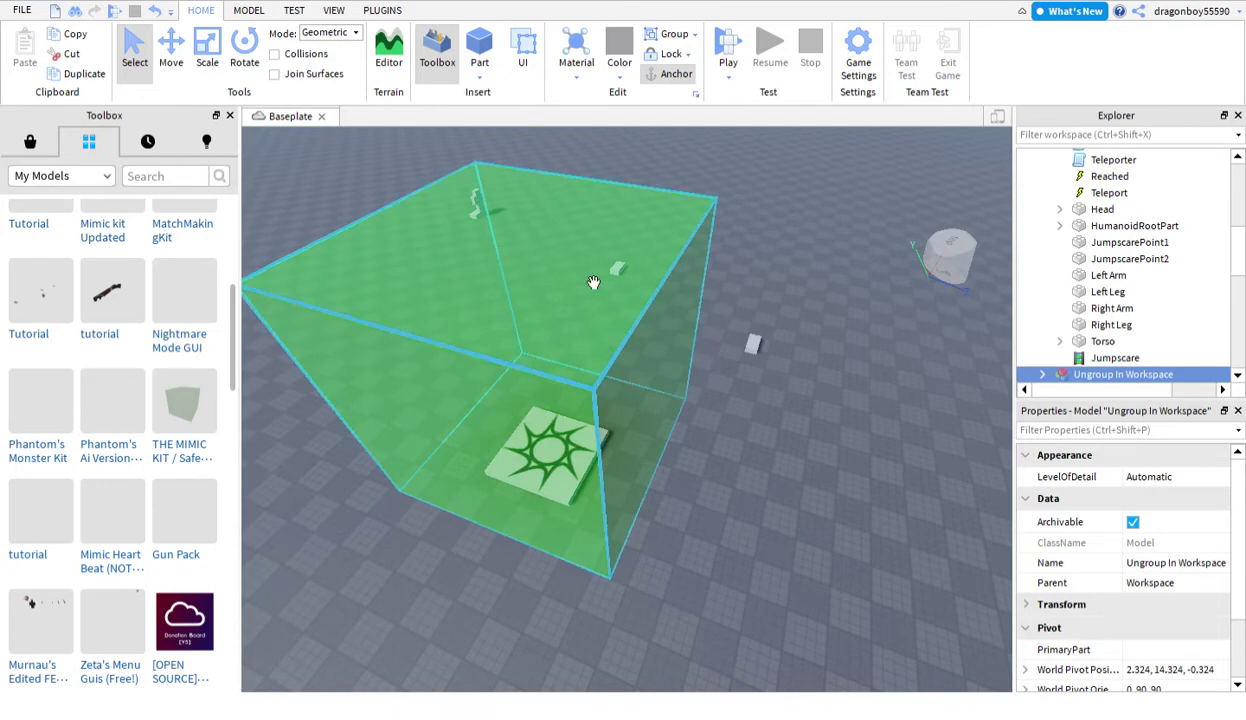
left_click(733, 60)
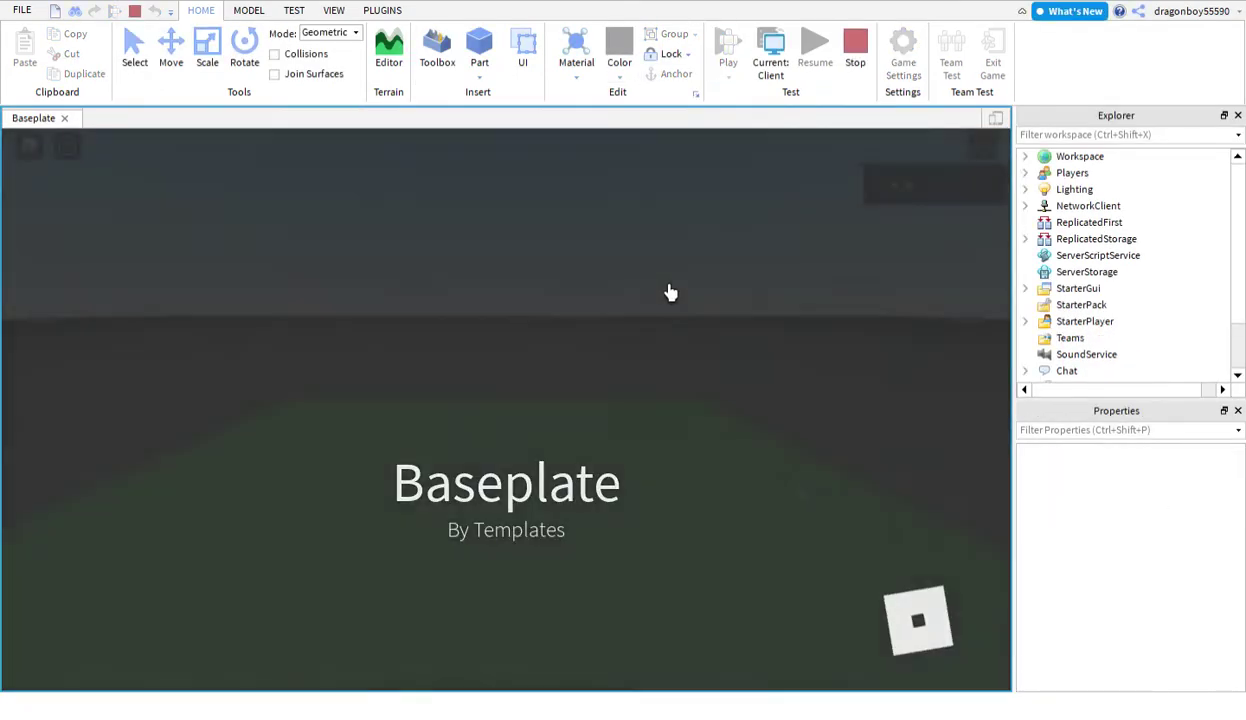
Walk the avatar into the Monster, again after respawning, then stop the test.
key("w")
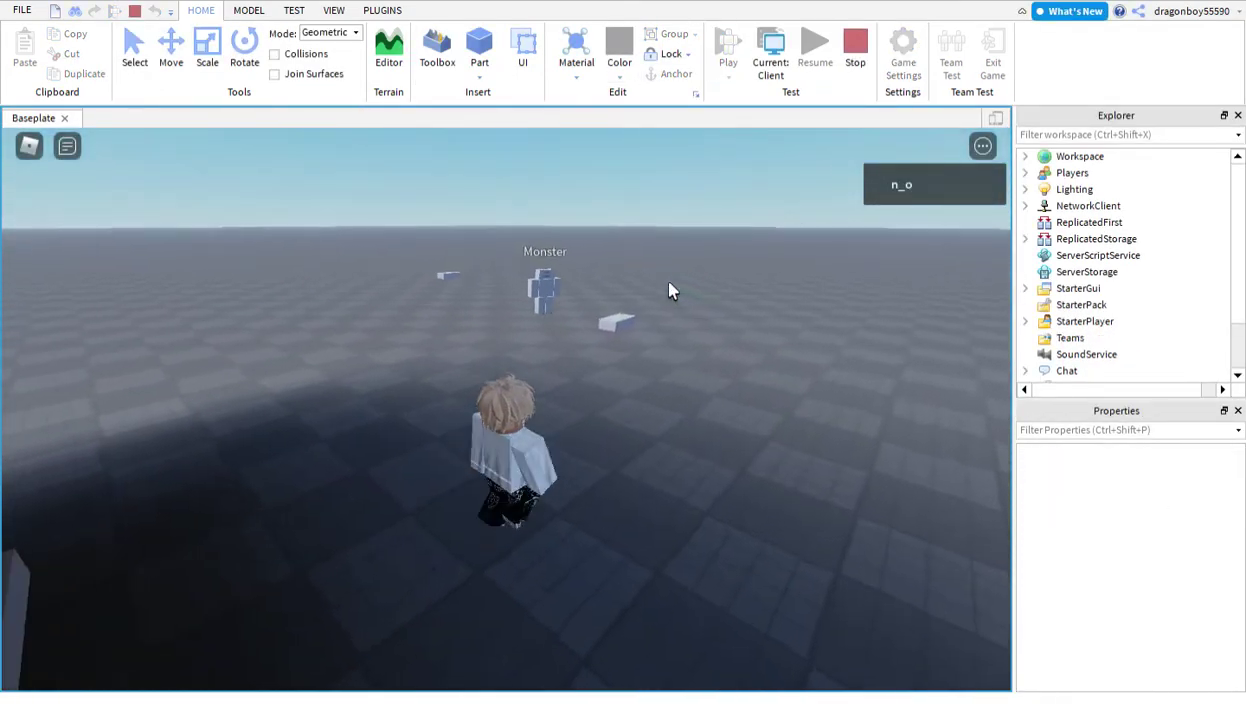
key("w")
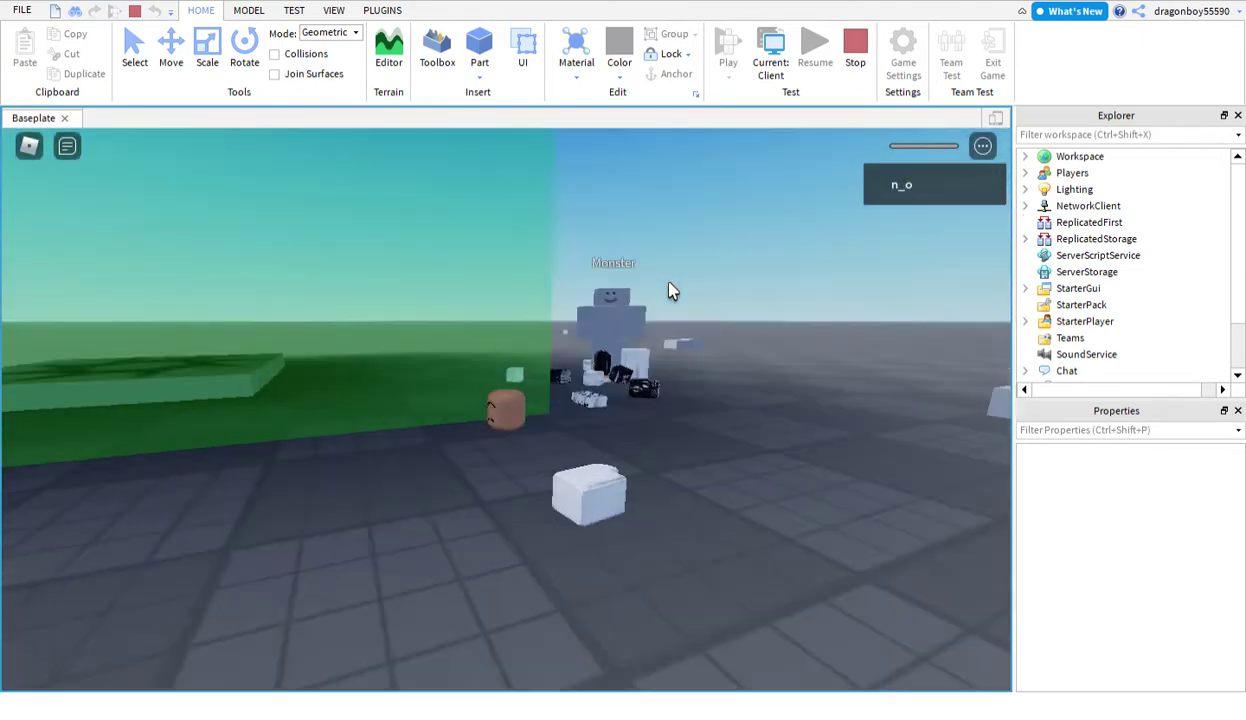
key("w")
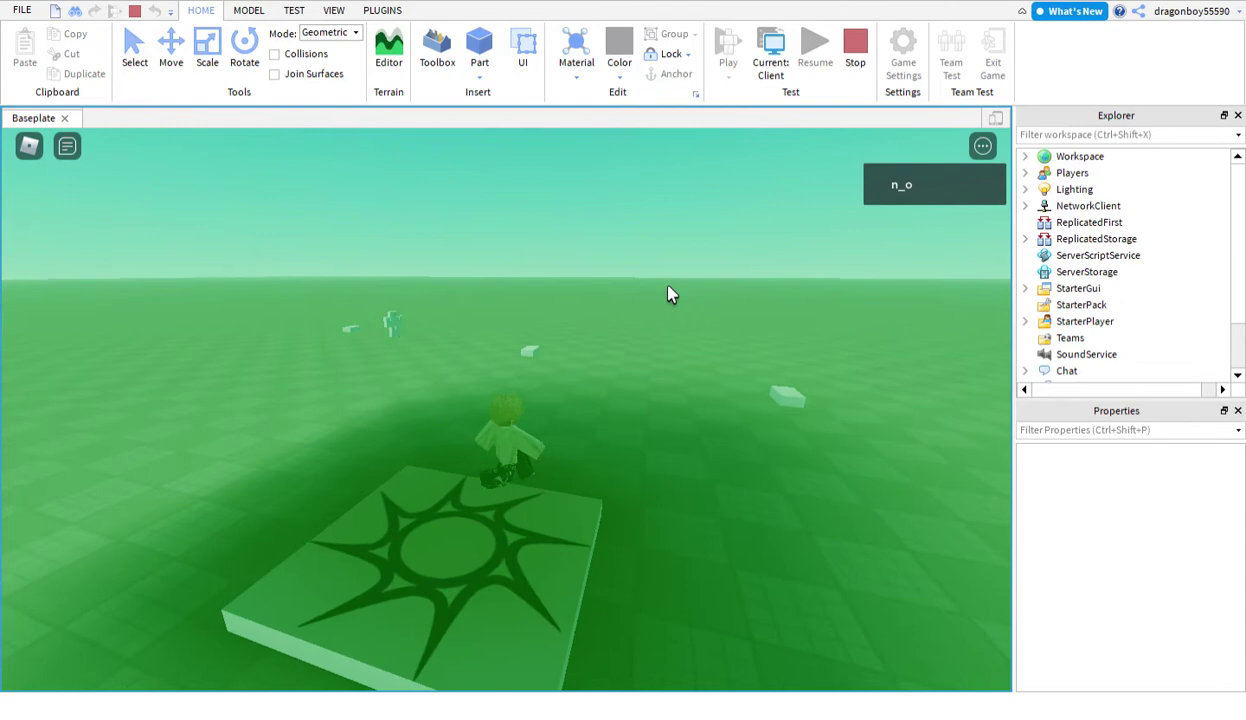
key("w")
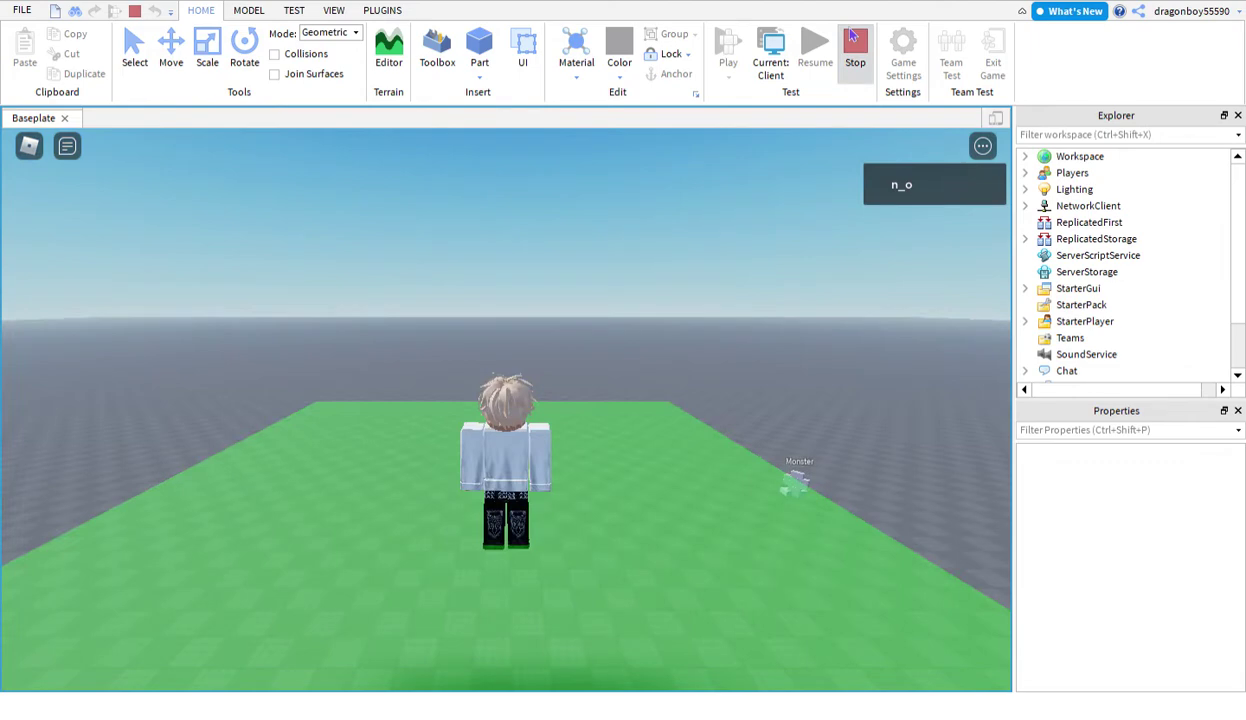
left_click(853, 40)
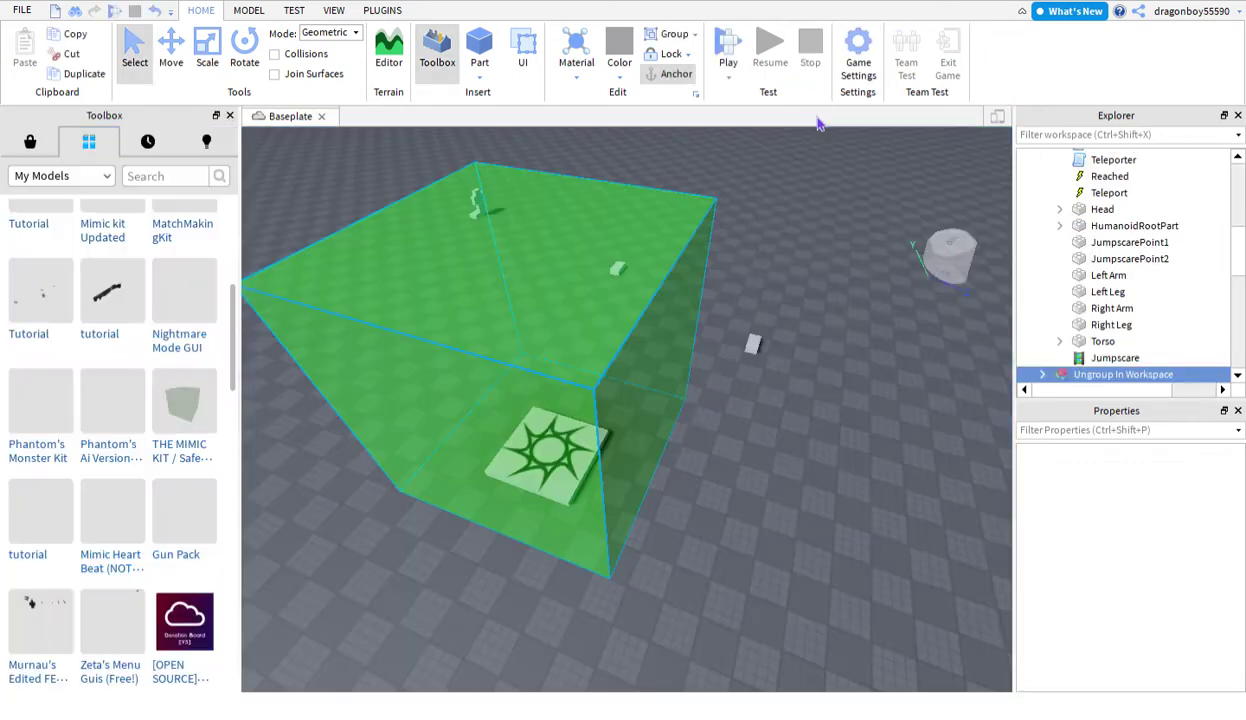
Search the Toolbox Marketplace for 'mimic kit'.
scroll(700, 271, "up", 5)
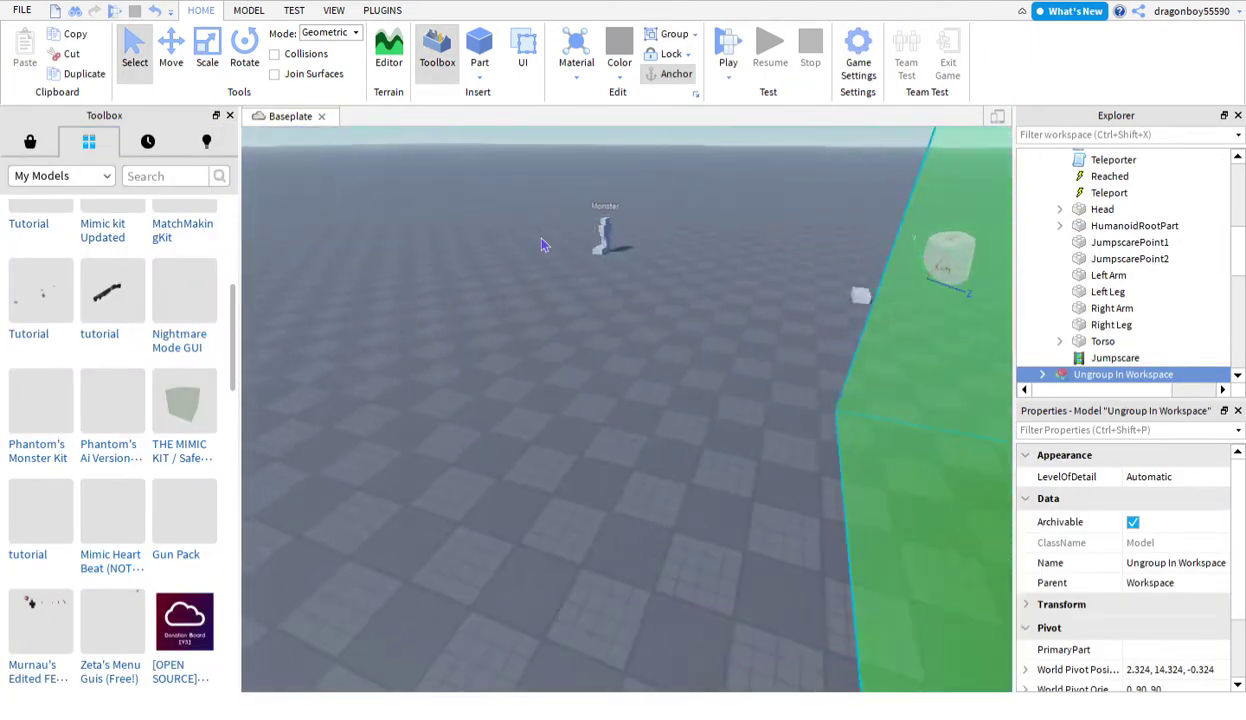
right_click_drag(545, 247, 565, 229)
scroll(577, 325, "down", 3)
left_click(592, 282)
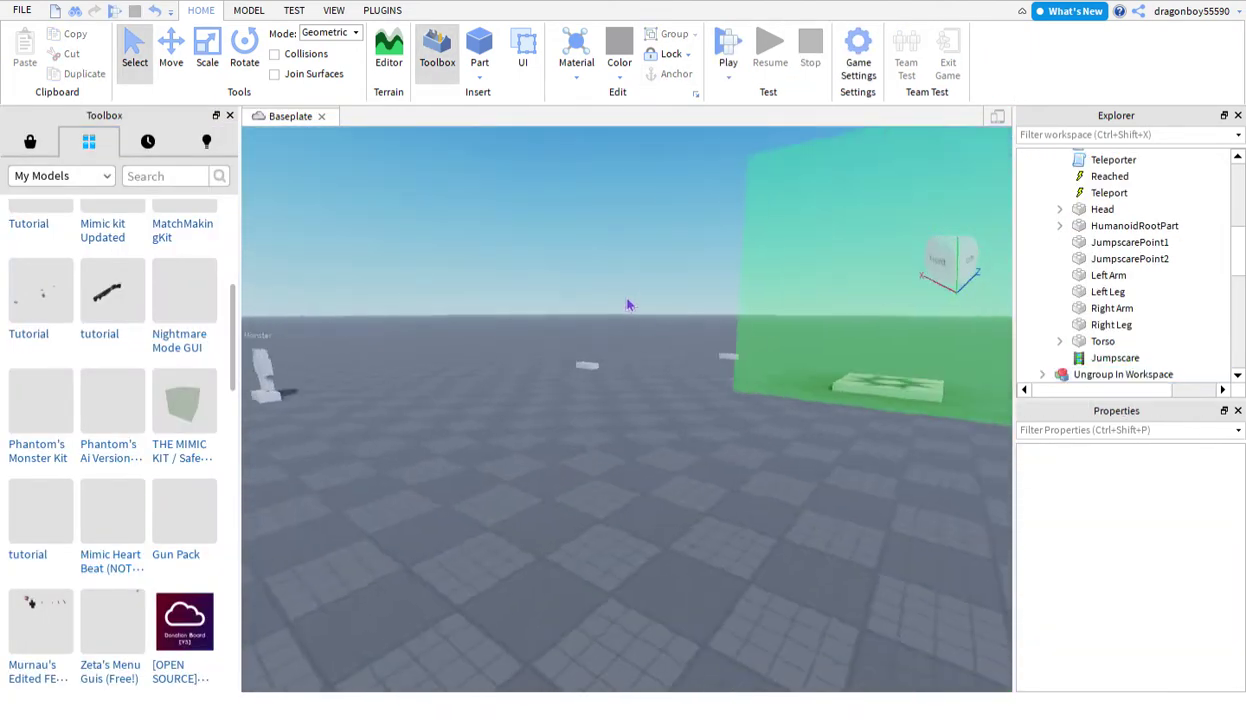
right_click_drag(592, 282, 612, 334)
key("d")
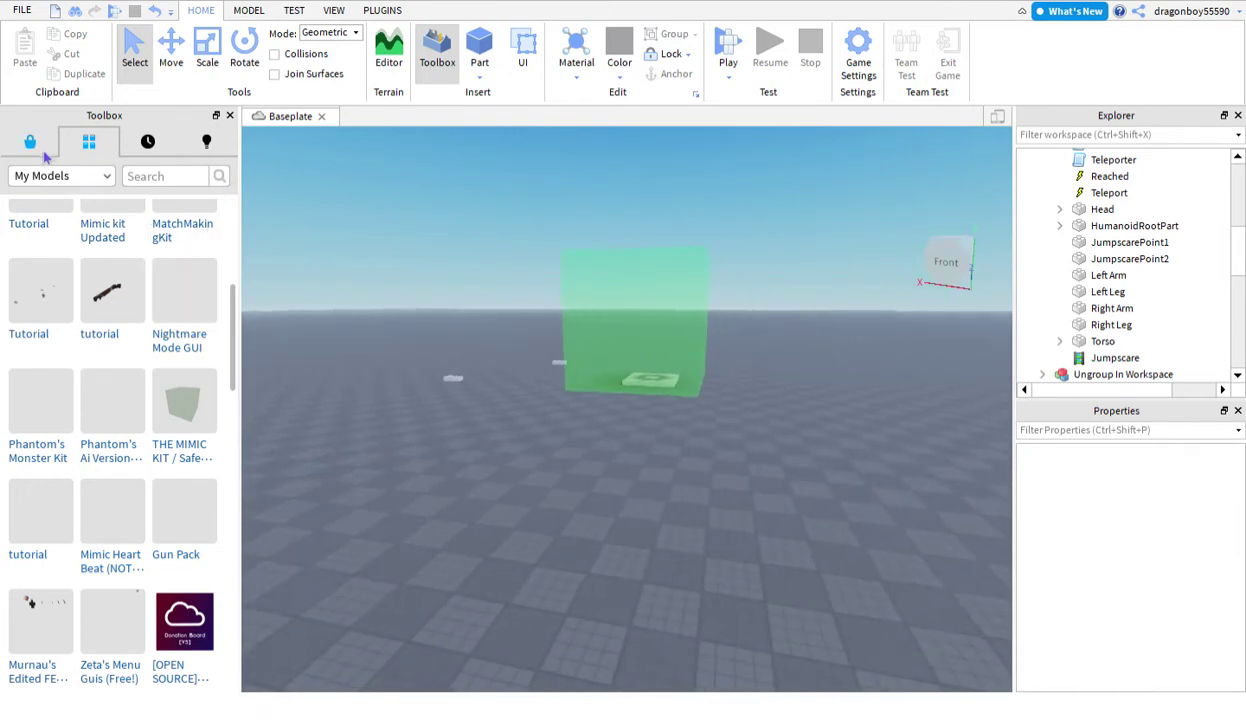
left_click(30, 141)
type("mimic kit")
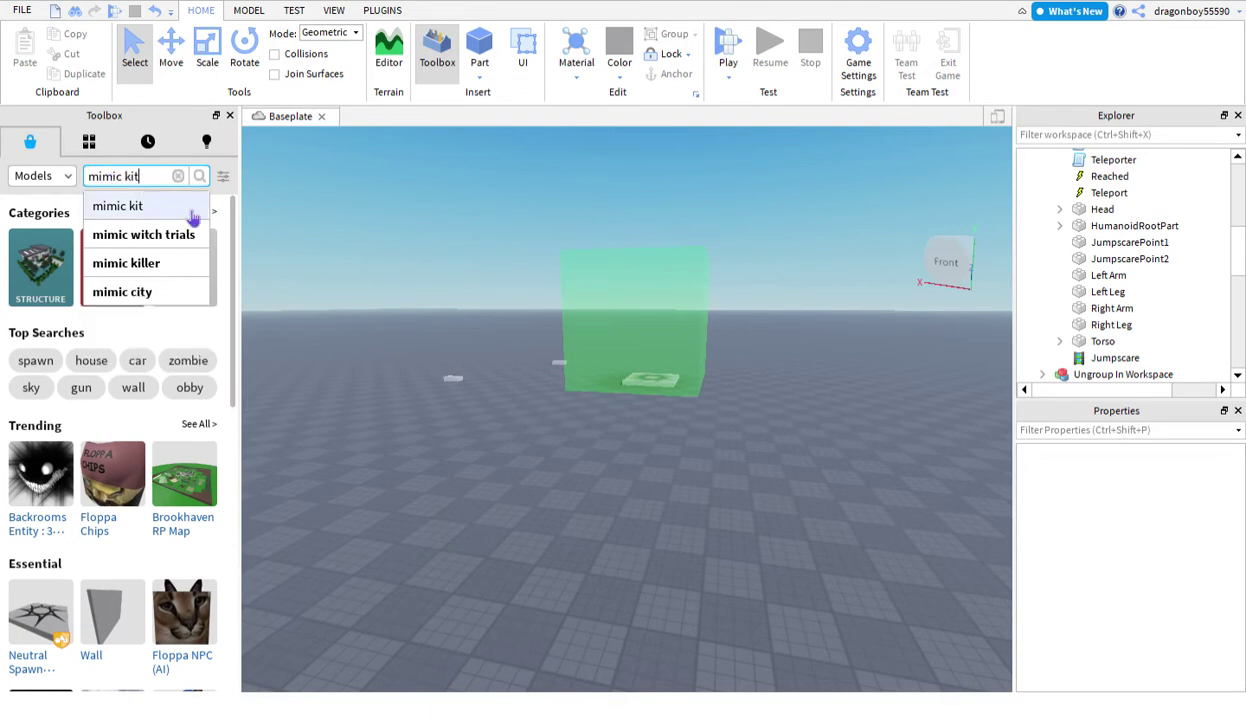
left_click(192, 210)
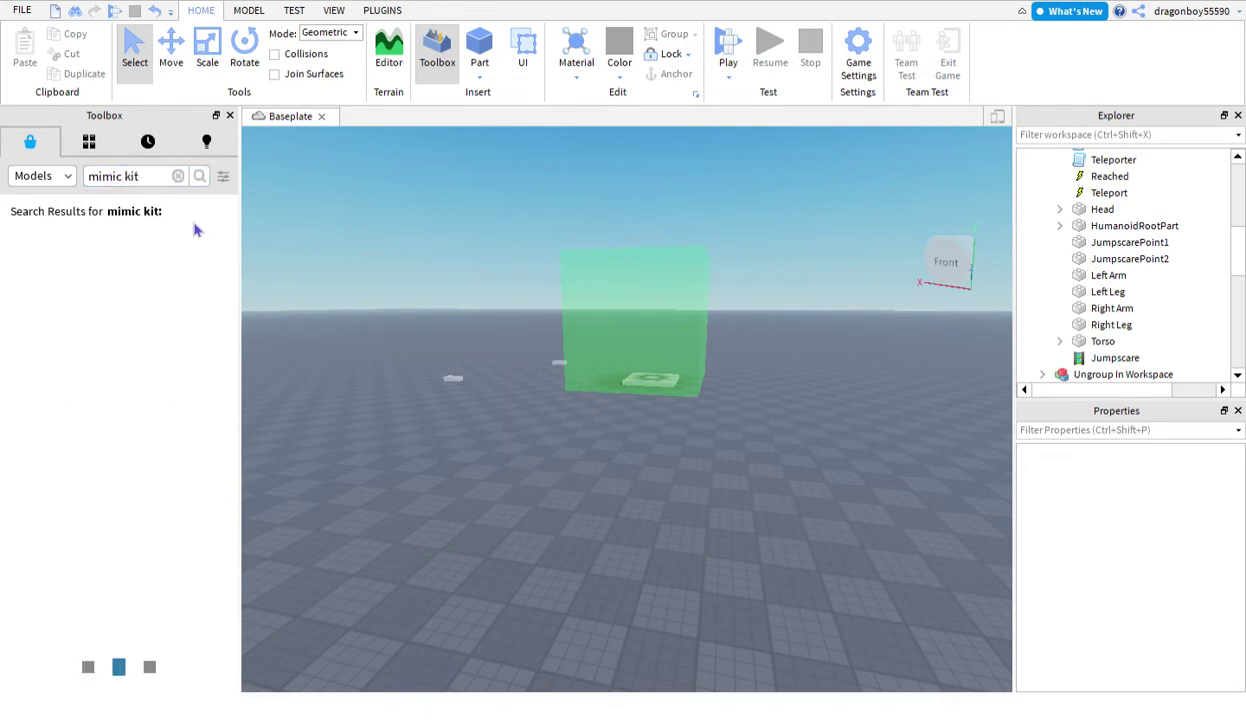
Check The Mimic Kit ULTRA details, then insert The mimic book 2 kit.
key("w")
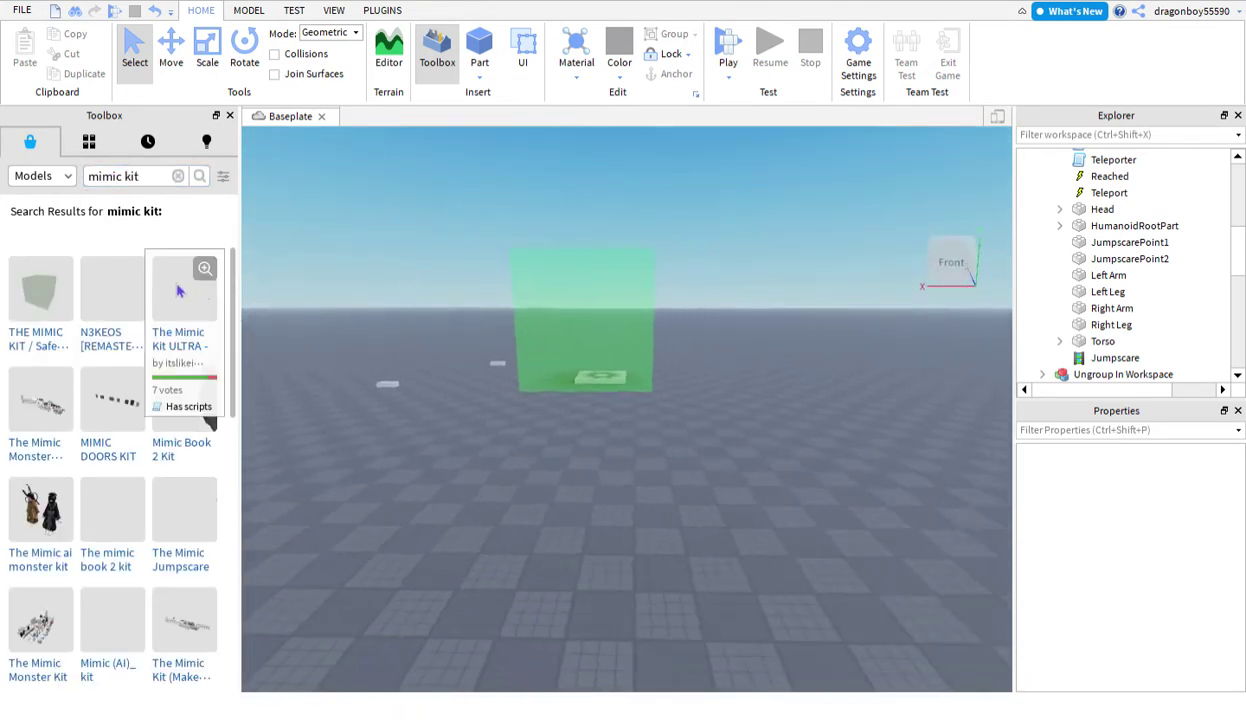
left_click(184, 288)
left_click(222, 141)
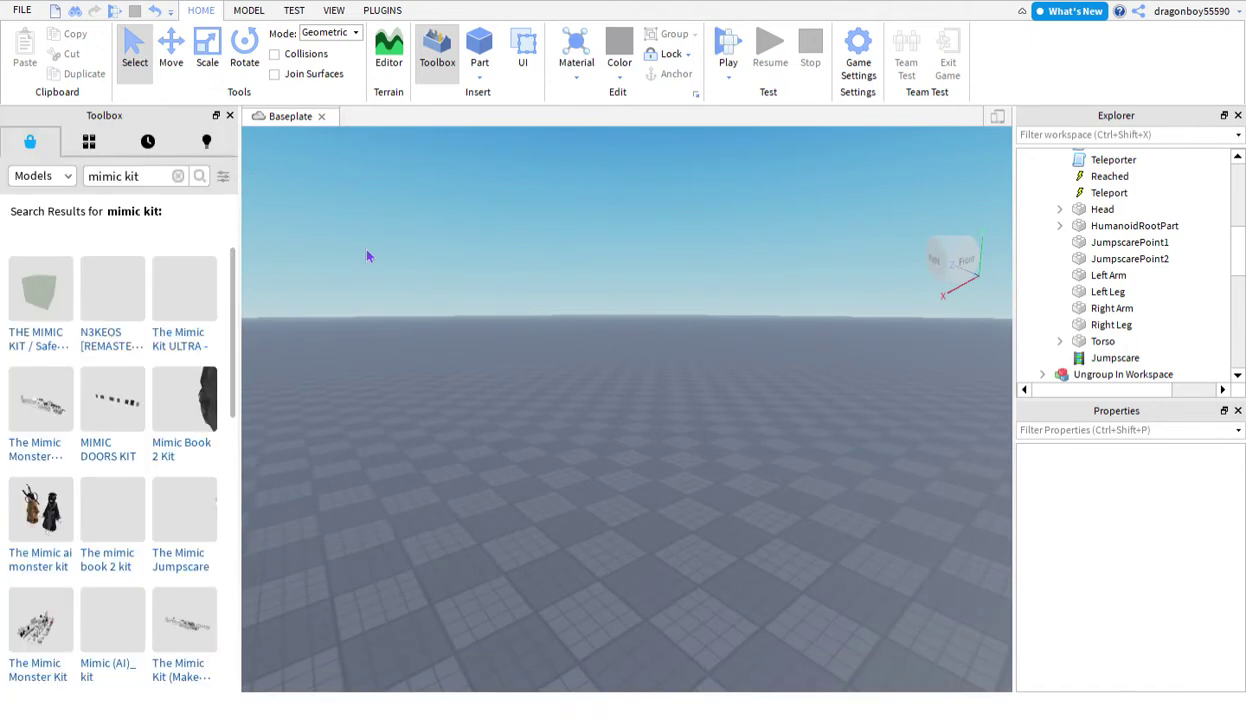
right_click_drag(378, 430, 378, 406)
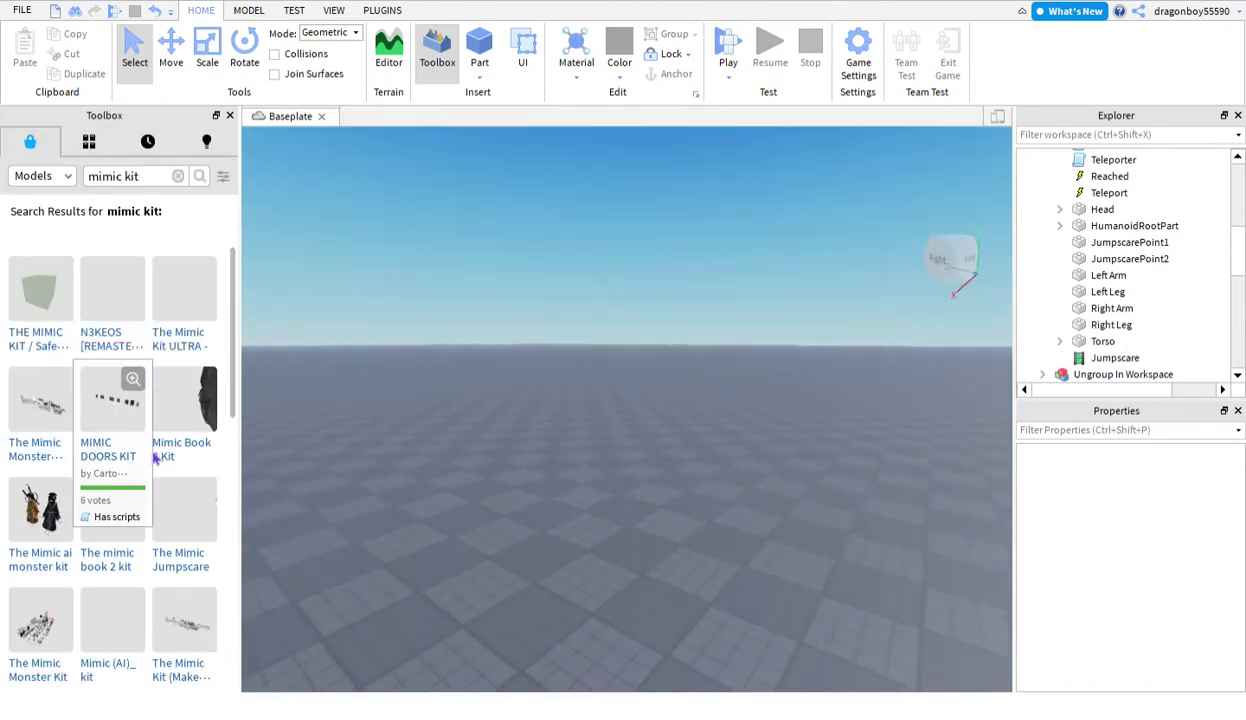
left_click(130, 488)
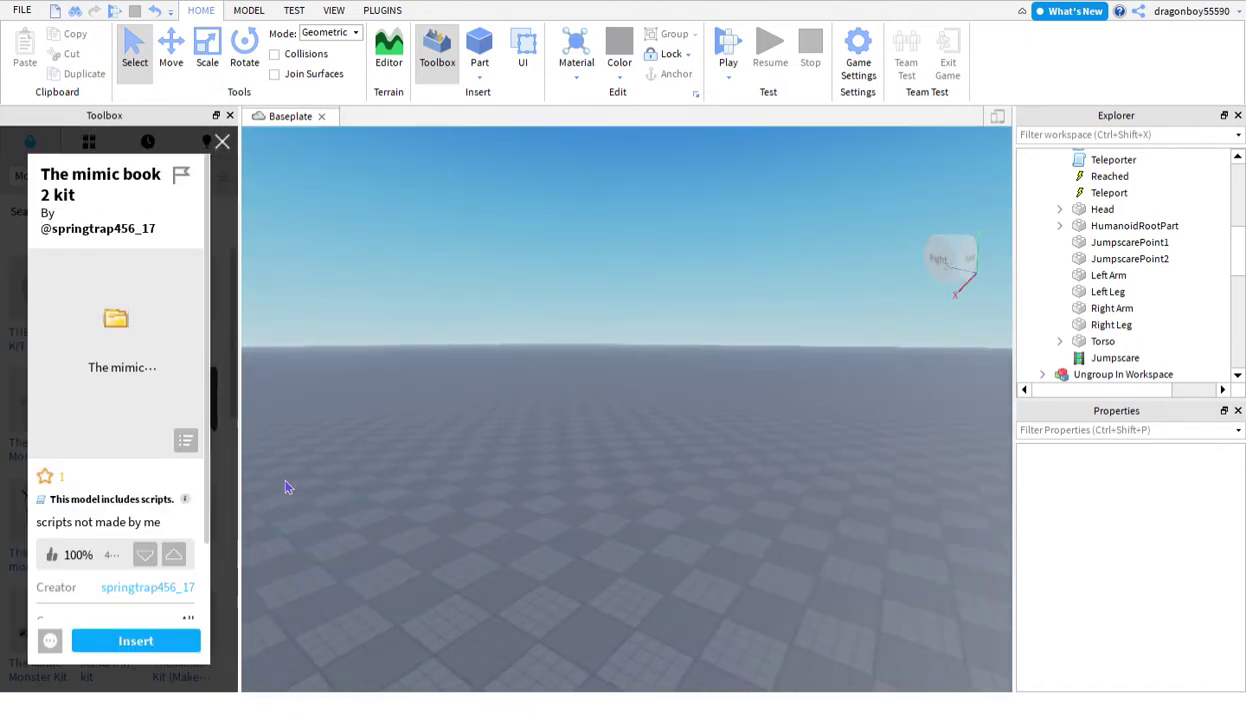
right_click_drag(286, 487, 286, 468)
left_click(157, 651)
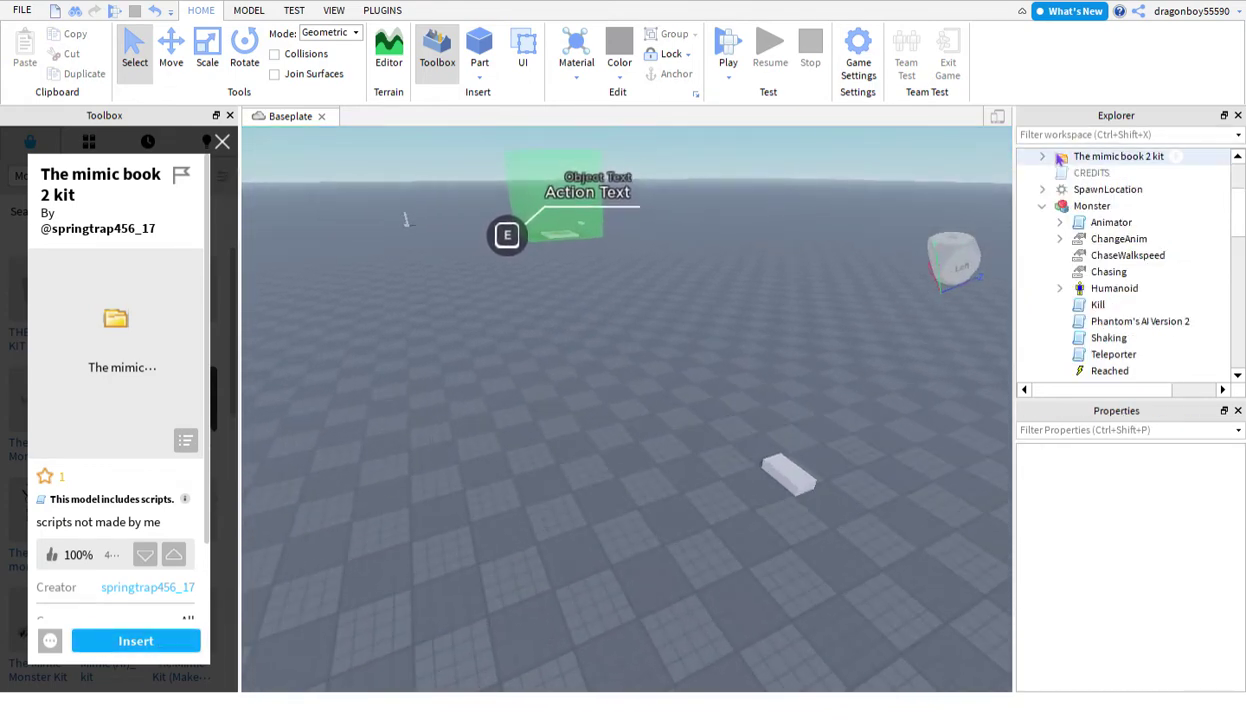
Delete the kit's small grey block and its SpawnLocation pad.
left_click(1042, 157)
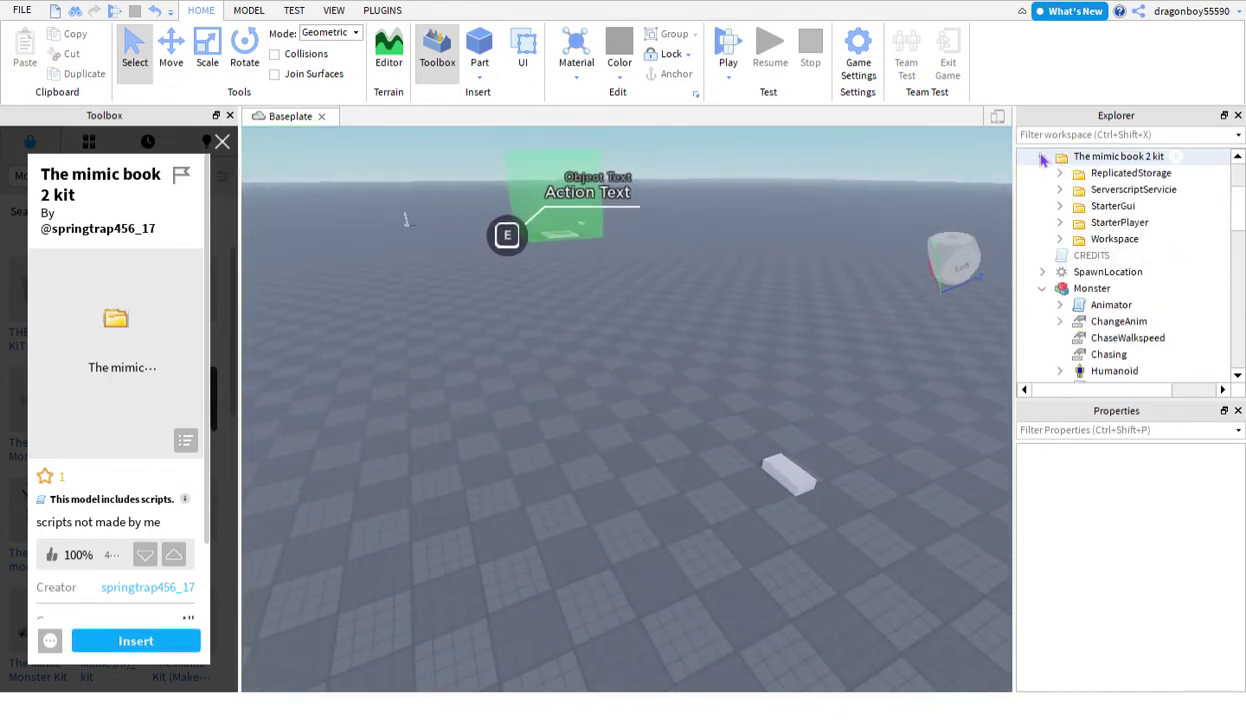
left_click(796, 465)
key("Delete")
mouse_move(460, 158)
right_mouse_down()
mouse_move(467, 186)
mouse_move(908, 651)
right_mouse_up()
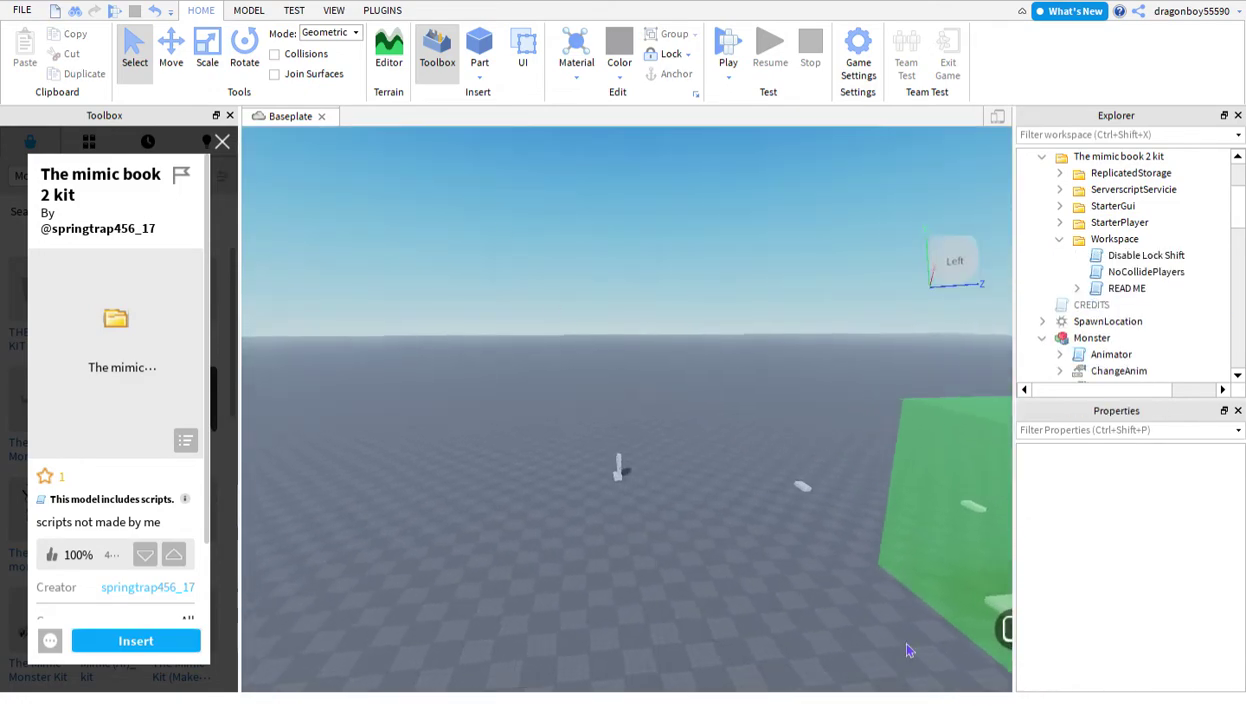
mouse_move(848, 386)
right_mouse_down()
mouse_move(525, 386)
mouse_move(501, 372)
right_mouse_up()
scroll(501, 372, "down", 3)
left_click(876, 381)
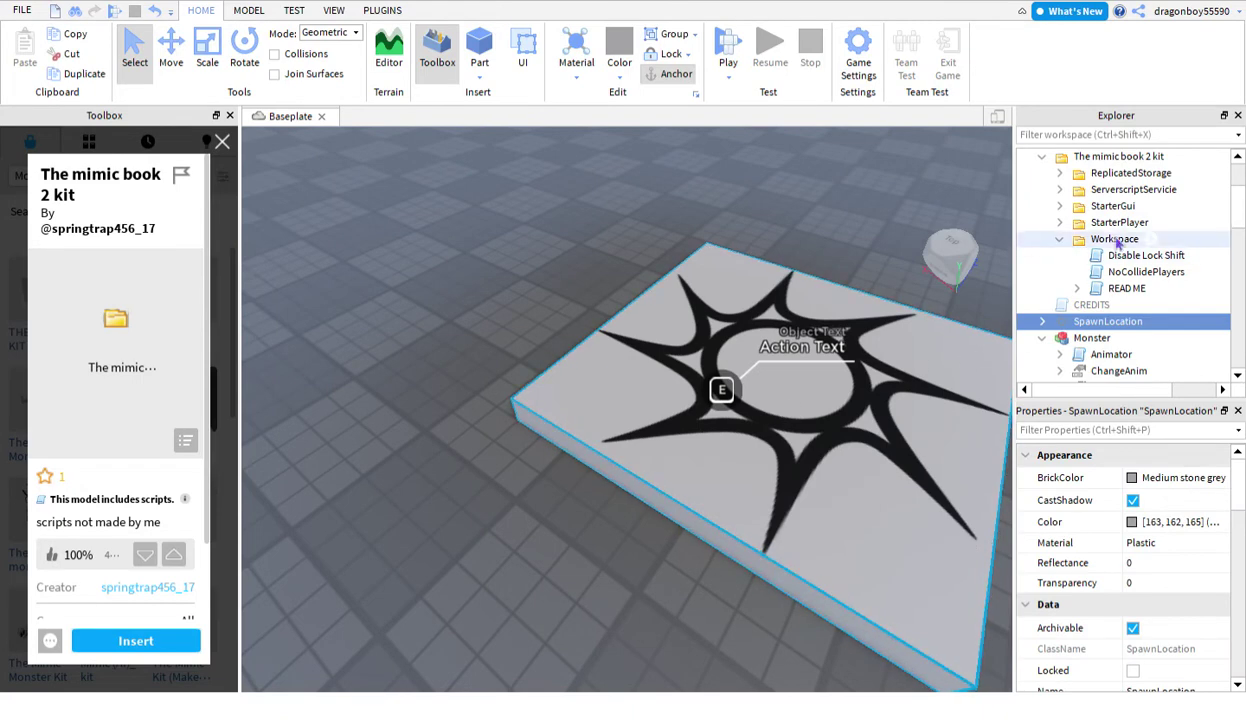
key("Delete")
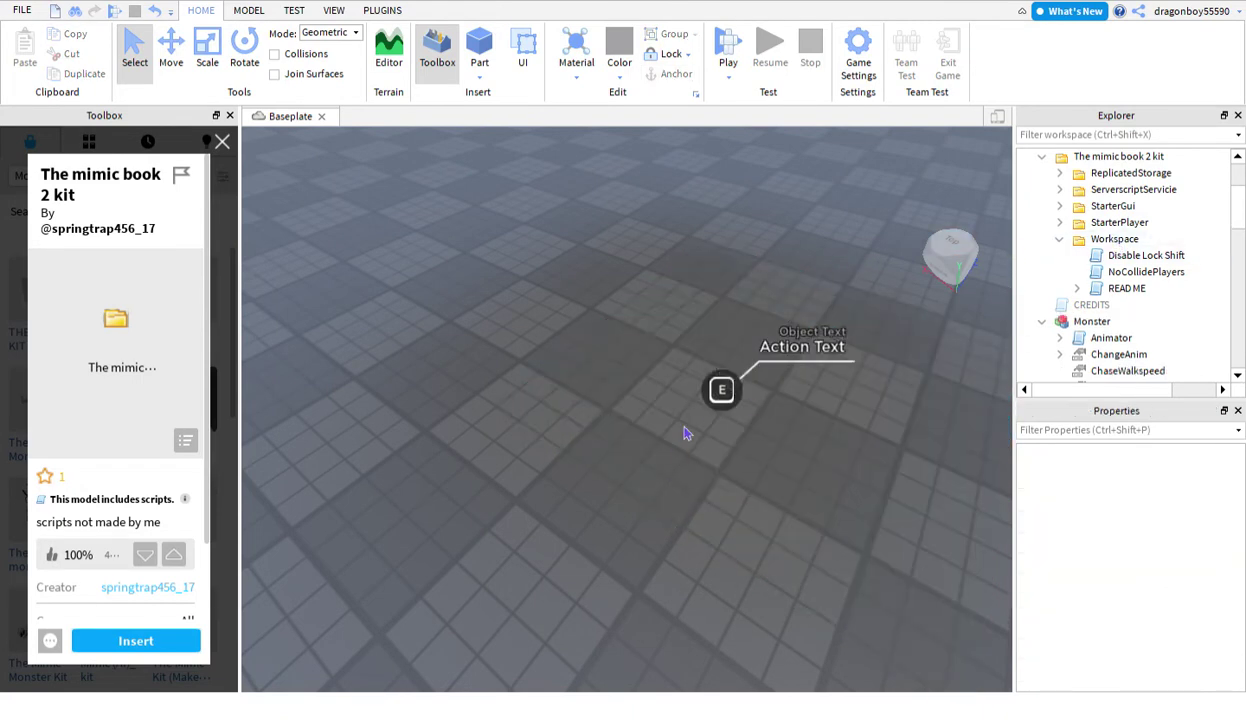
Move Disable Lock Shift, RagdollScript and other character scripts into StarterCharacterScripts.
key("d")
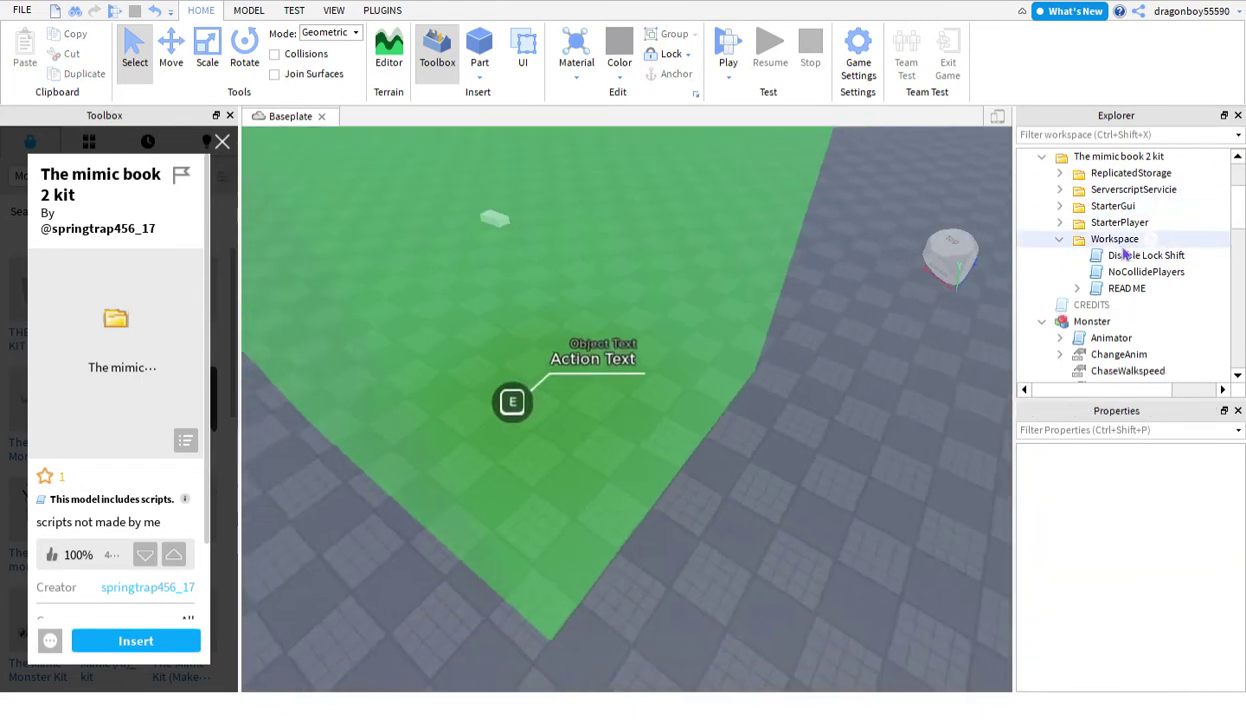
right_click_drag(980, 294, 980, 294)
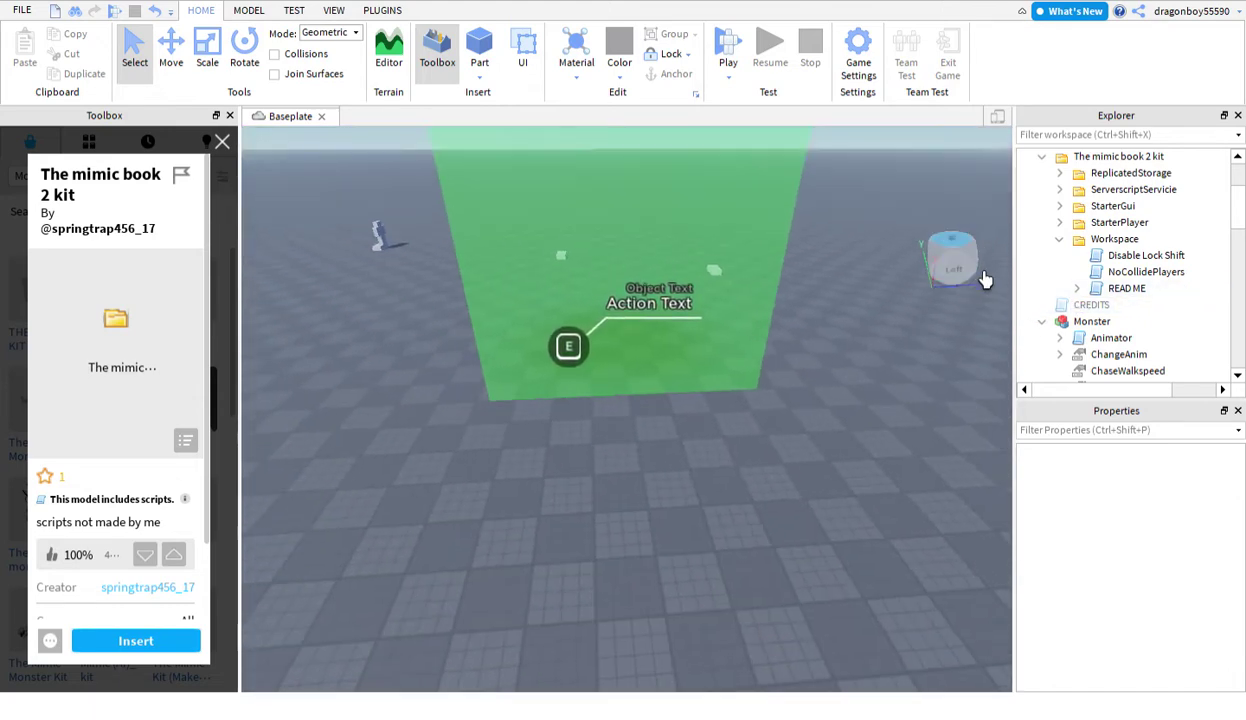
left_click(1137, 259)
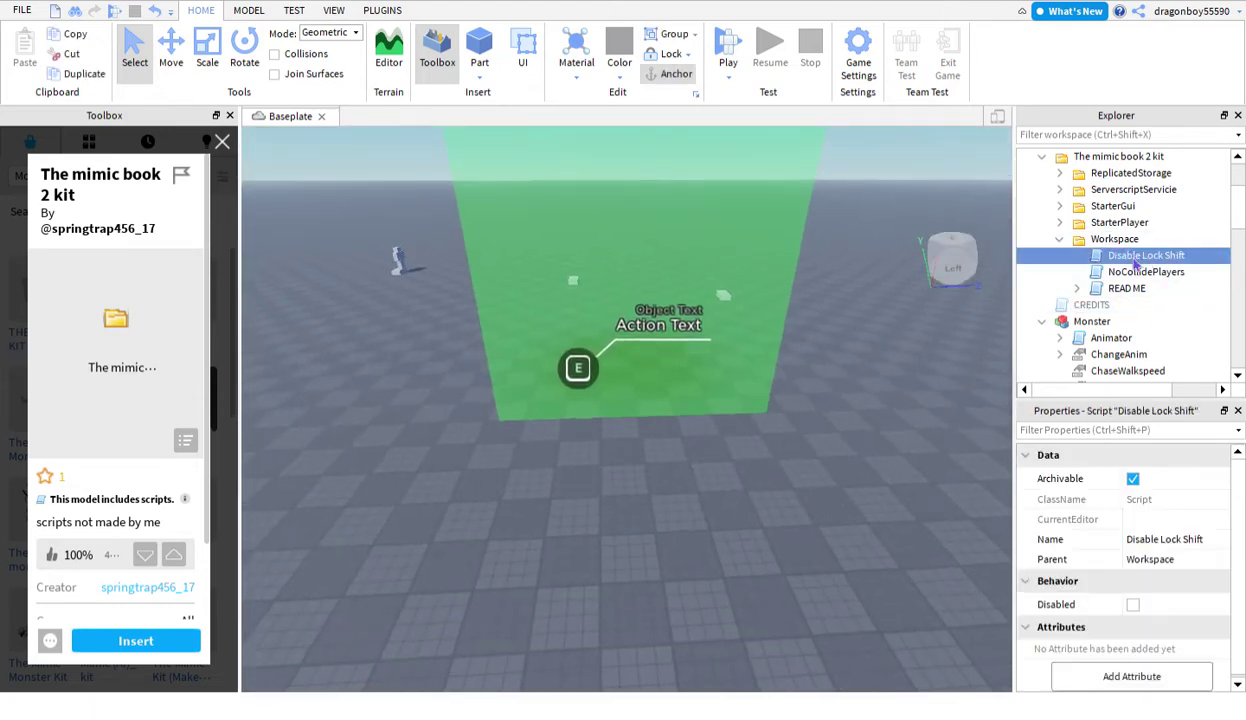
mouse_move(1137, 266)
left_mouse_down()
mouse_move(1207, 211)
mouse_move(1200, 160)
left_mouse_up()
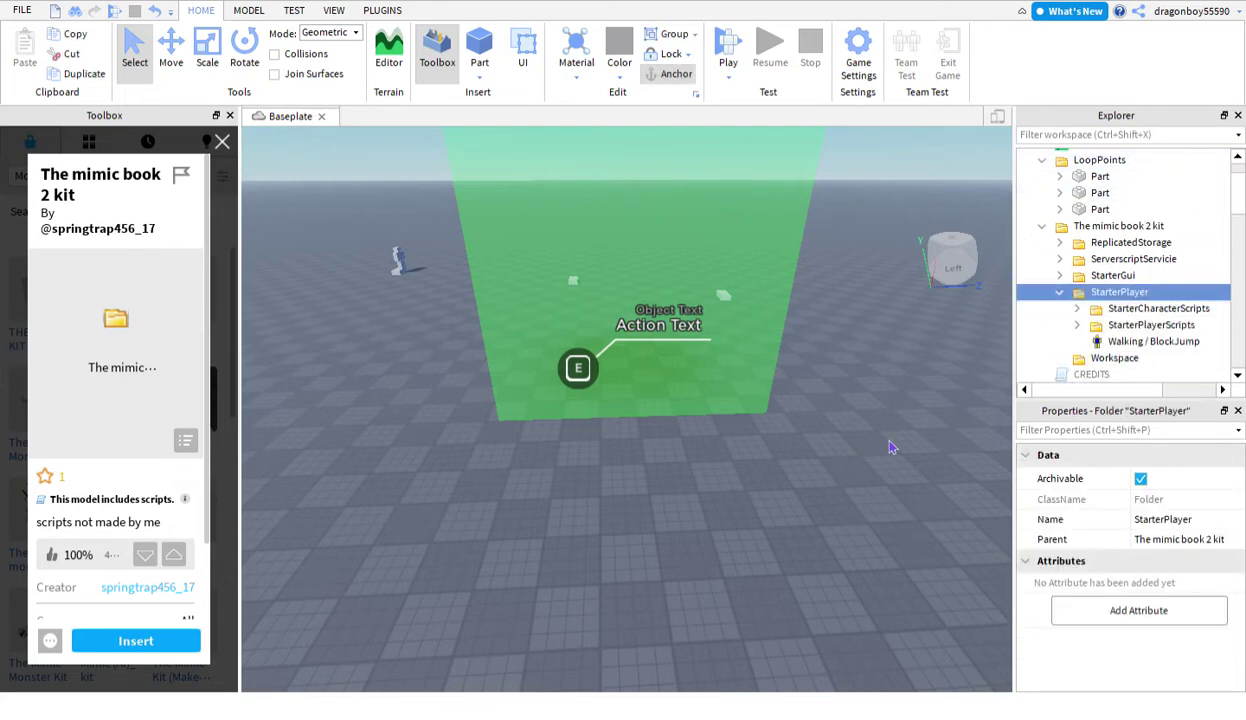
left_click(819, 507)
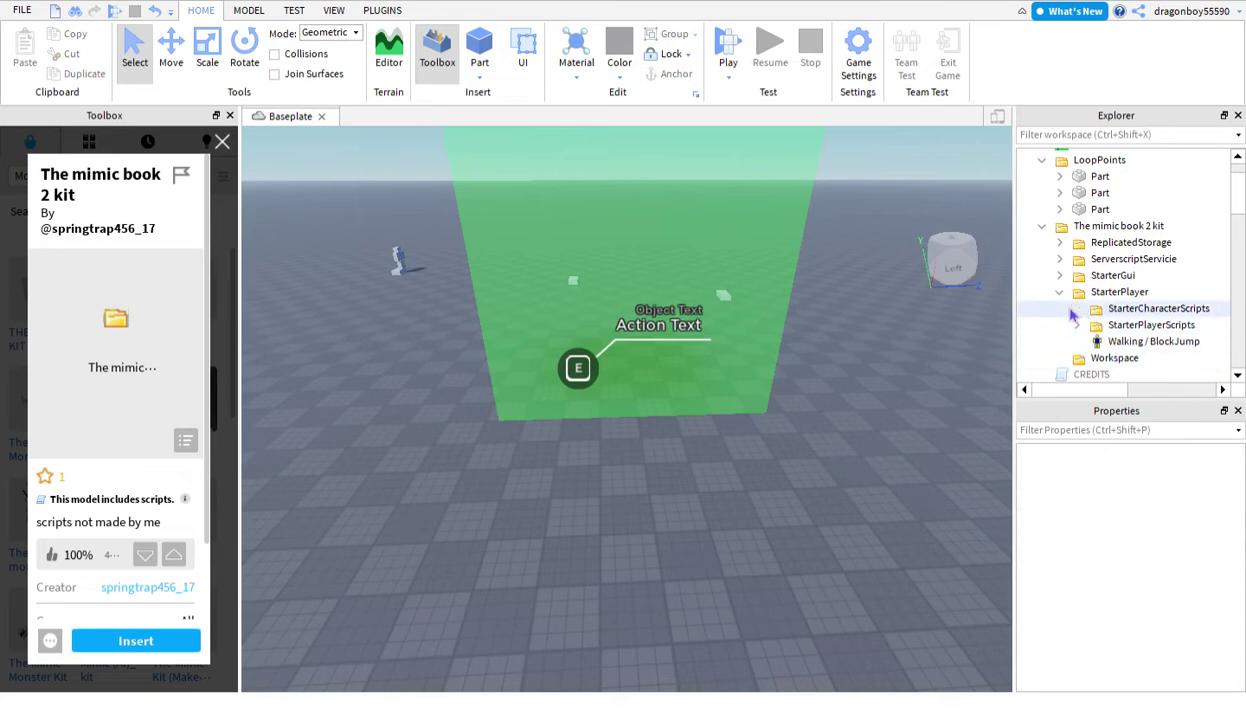
left_click(1138, 328)
left_click(1140, 345, "shift")
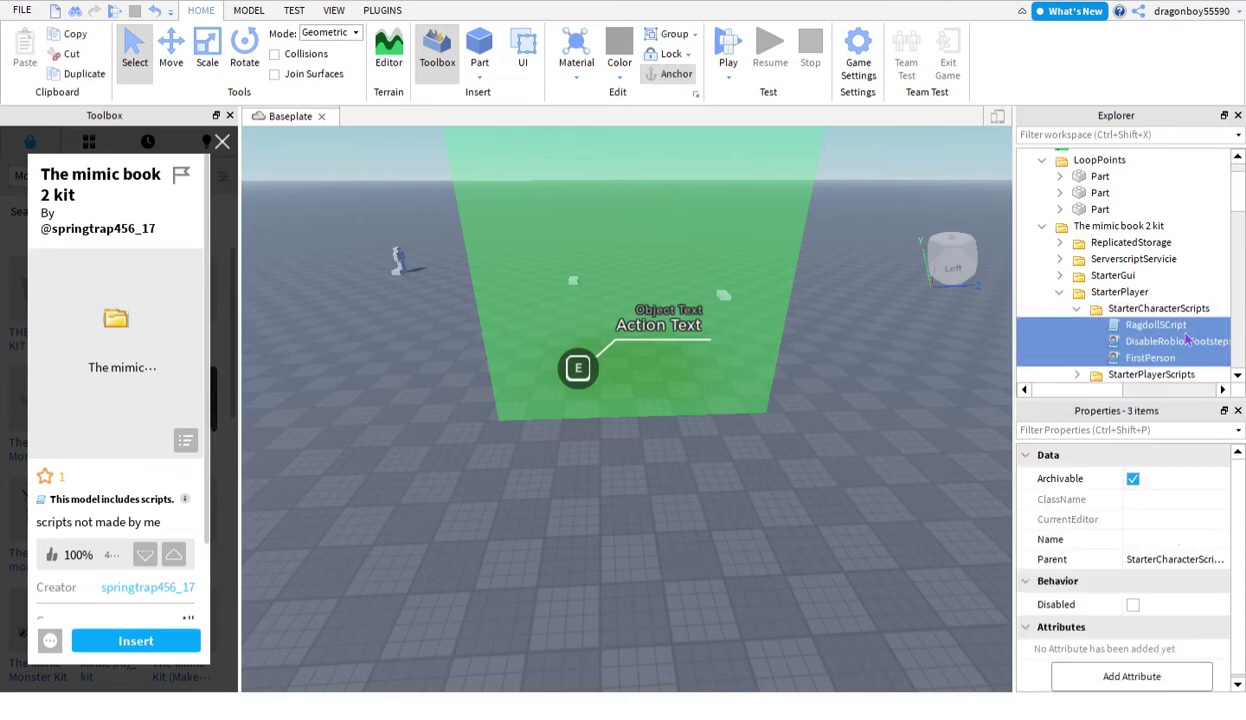
scroll(1200, 260, "down", 1)
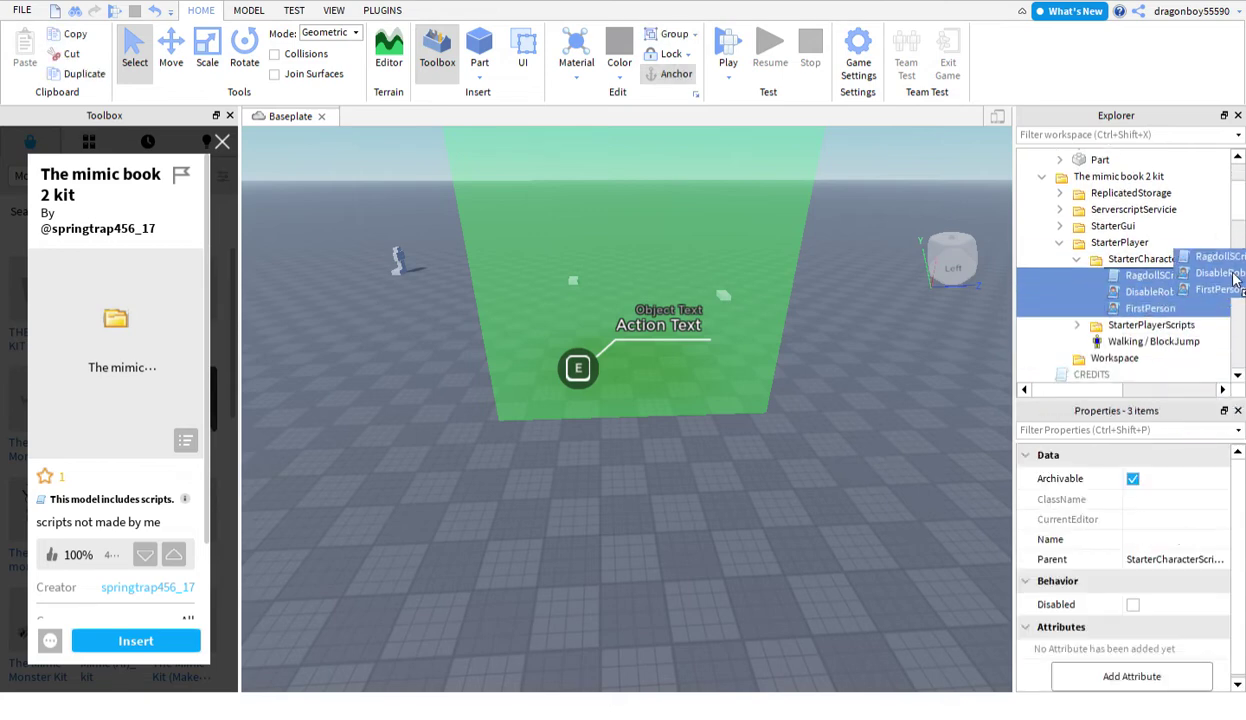
scroll(1236, 280, "down", 10)
mouse_move(1236, 280)
left_mouse_down()
mouse_move(1243, 334)
mouse_move(1183, 298)
mouse_move(1156, 316)
left_mouse_up()
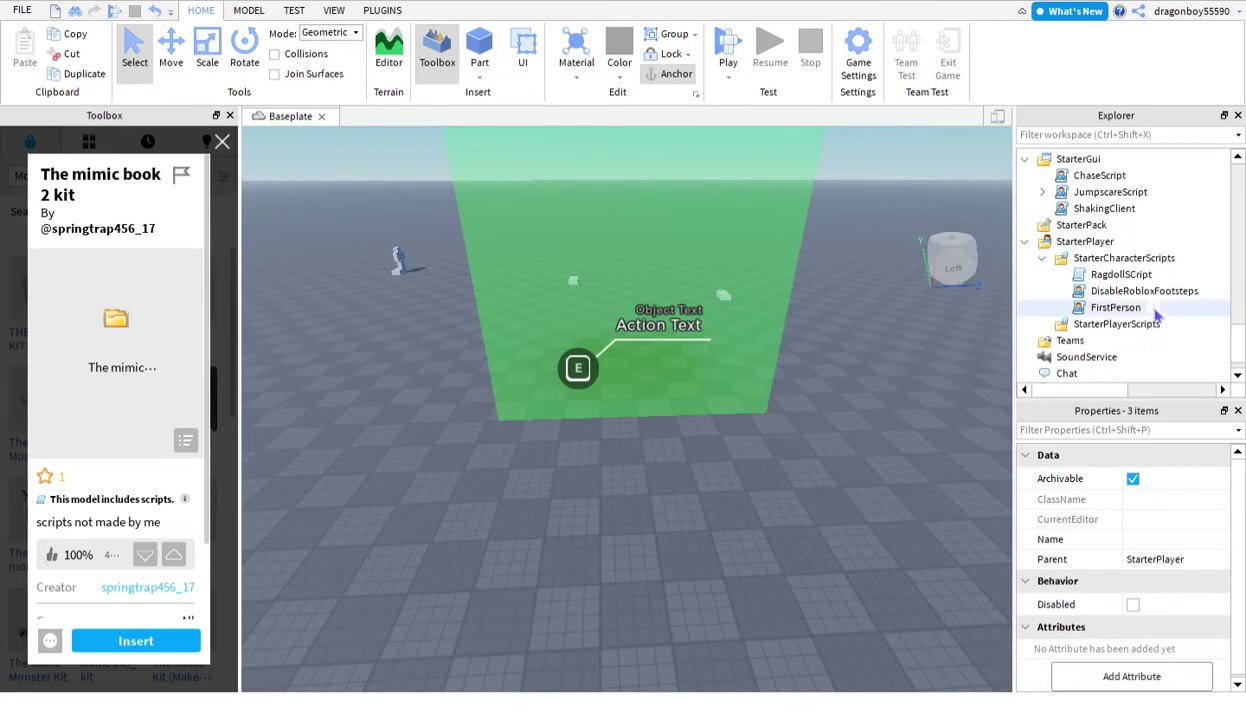
Delete Walking / BlockJump and the CustomPrompt script from the kit.
left_click(903, 457)
scroll(1183, 292, "up", 10)
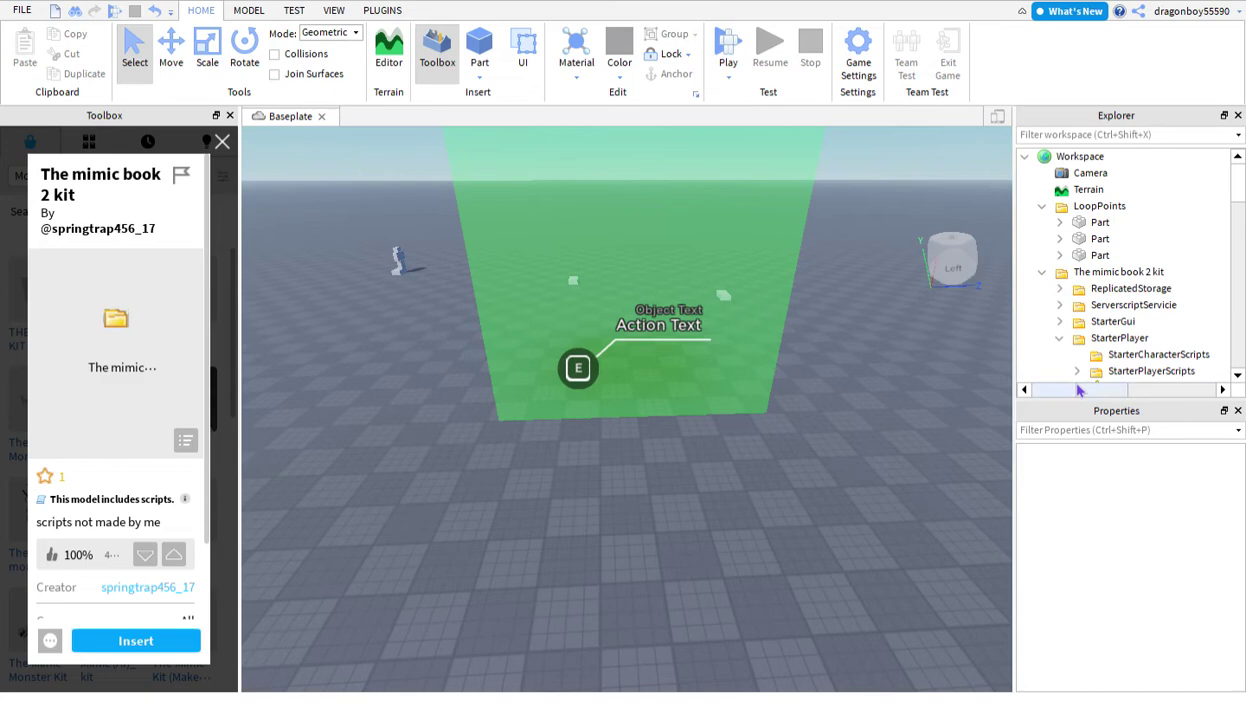
scroll(1143, 331, "down", 2)
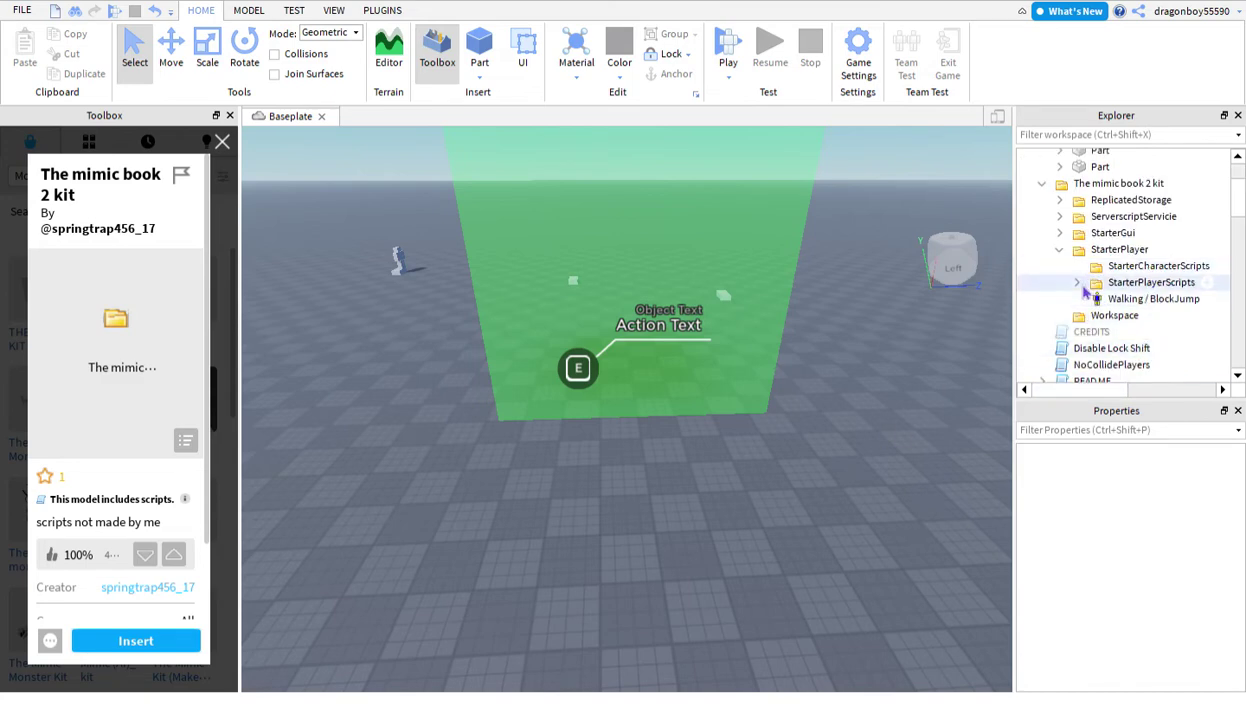
key("Delete")
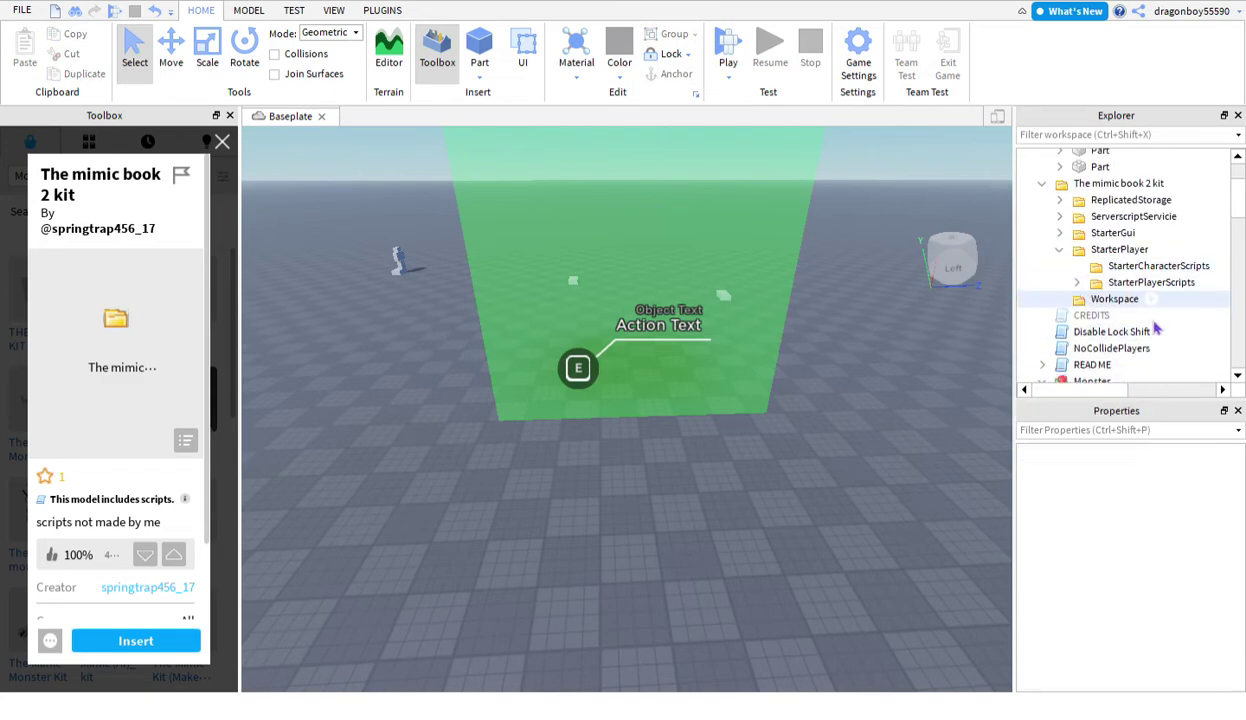
left_click(1148, 305)
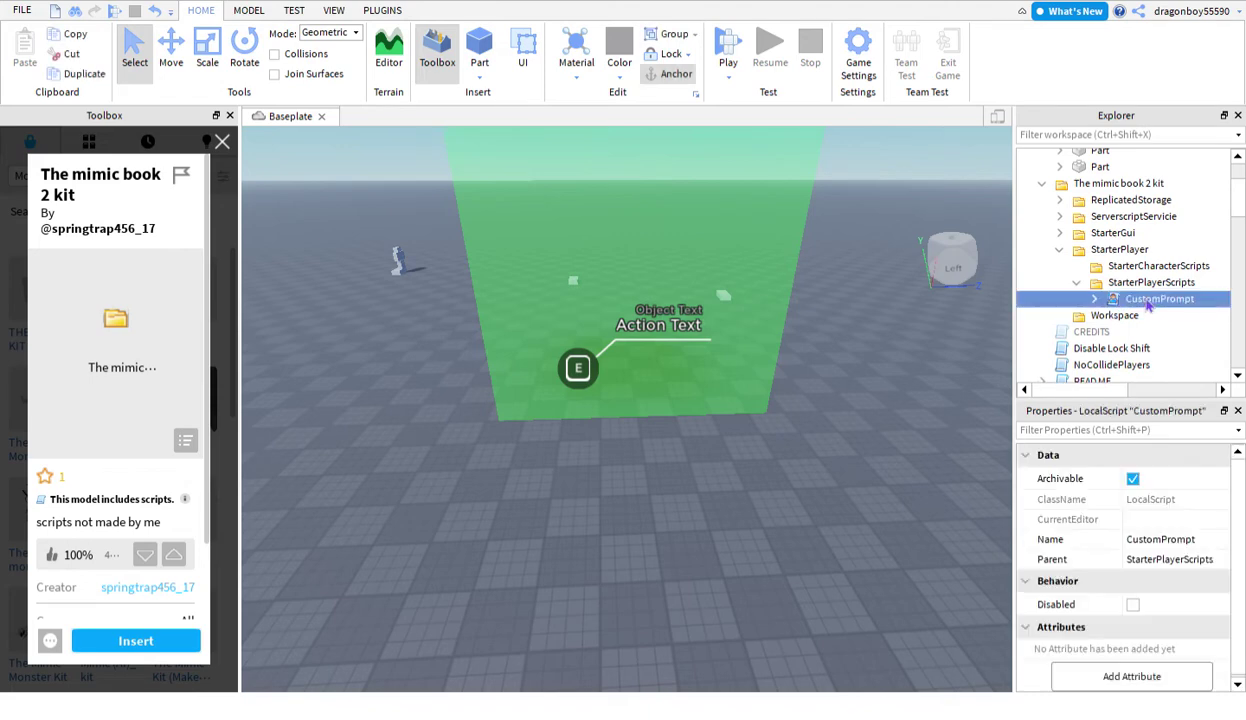
left_click_drag(1213, 302, 1196, 311)
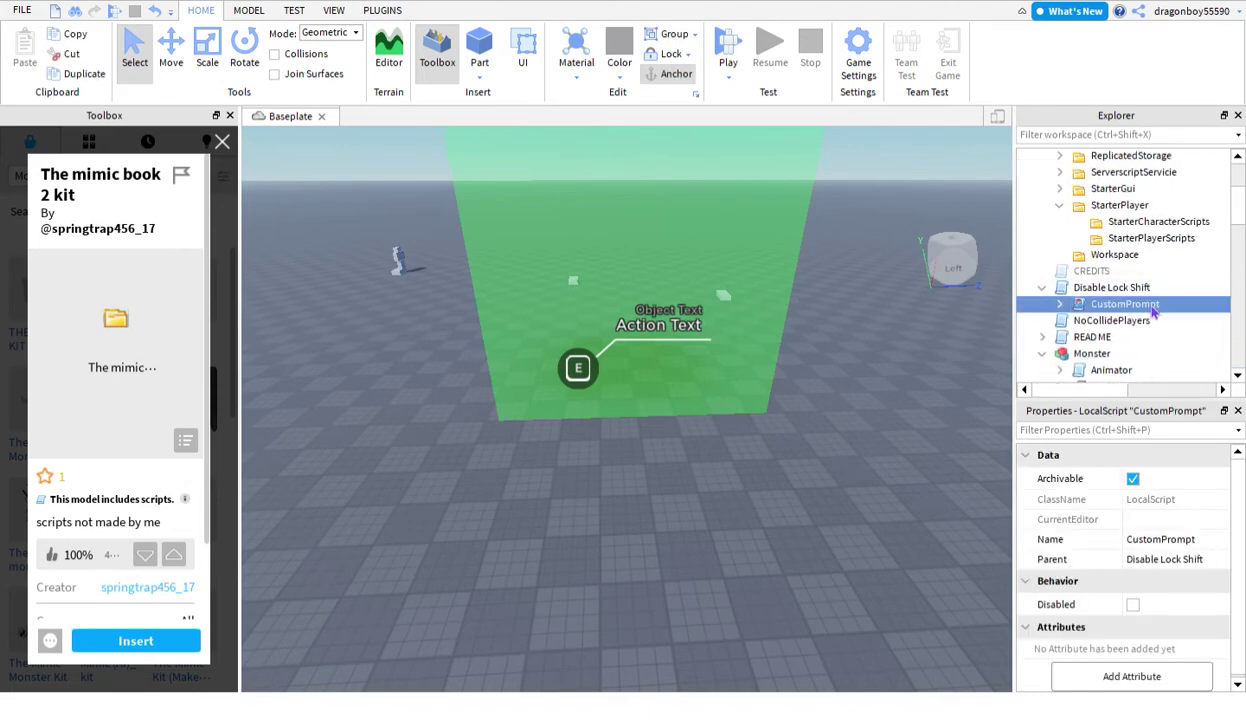
key("Delete")
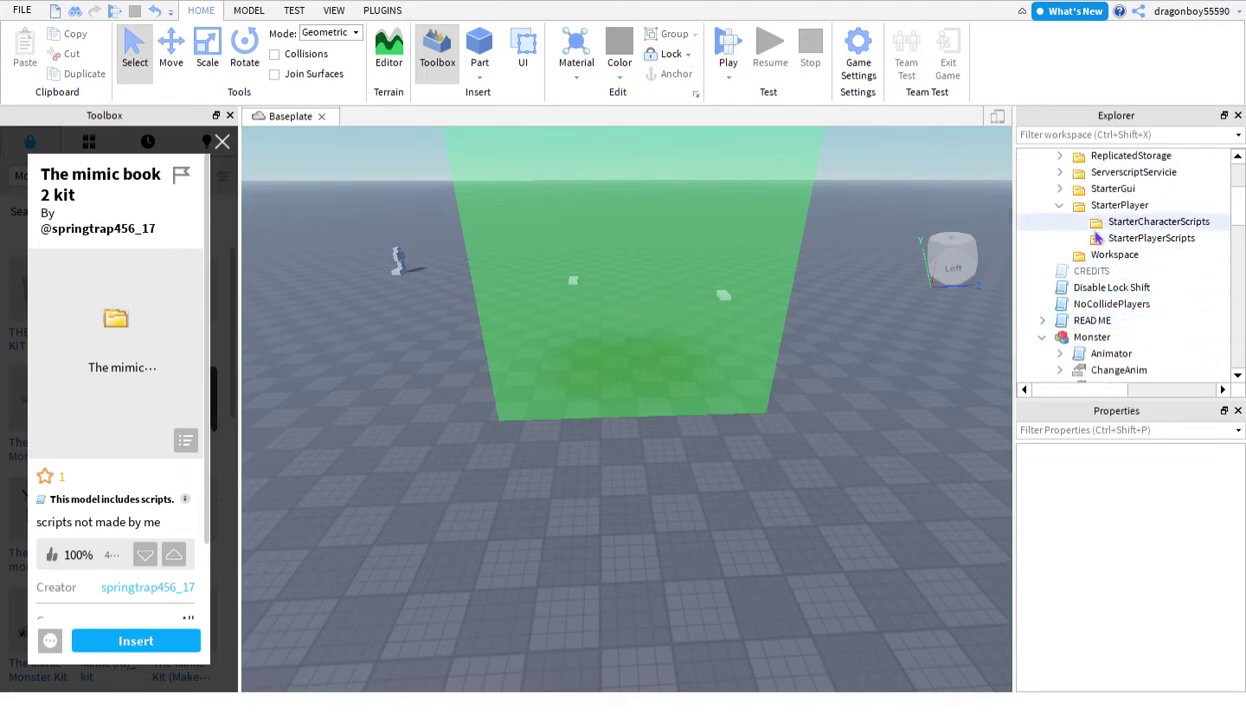
Select the kit's GUI items, from BlockedJump to PUT IN STARTER GUI, and drag them toward StarterGui.
scroll(1140, 287, "up", 2)
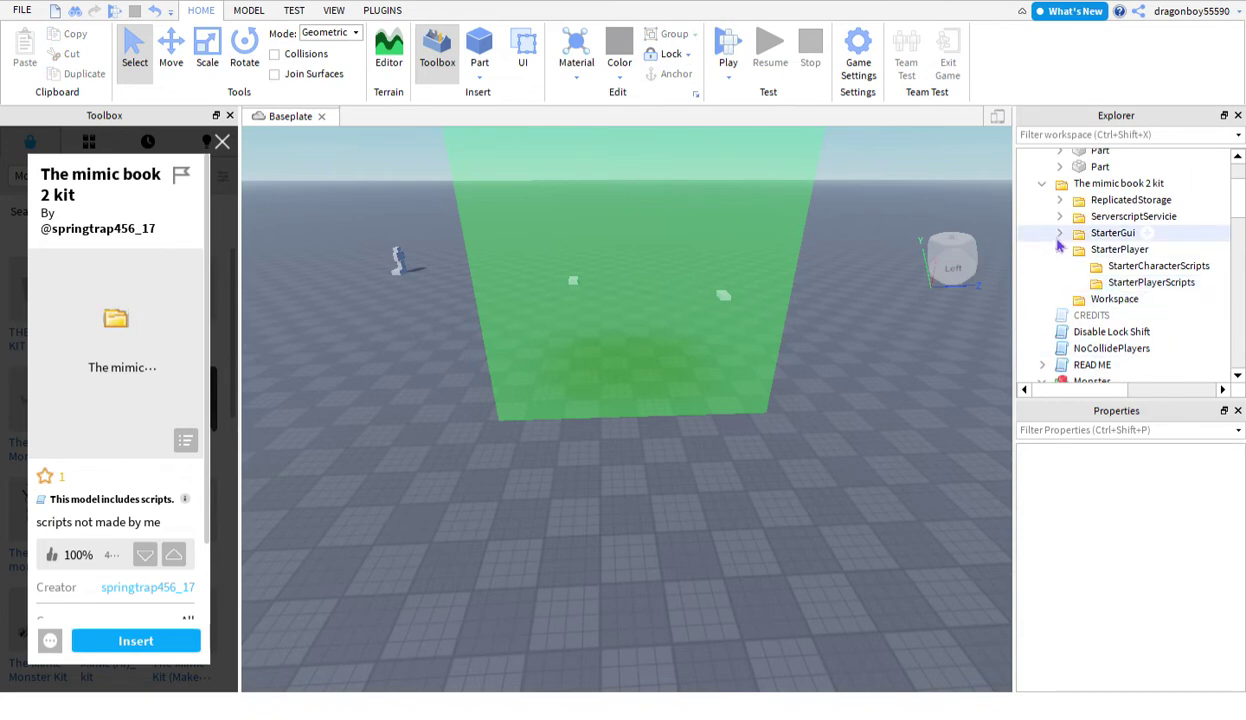
left_click(1122, 250)
left_click(1122, 265, "shift")
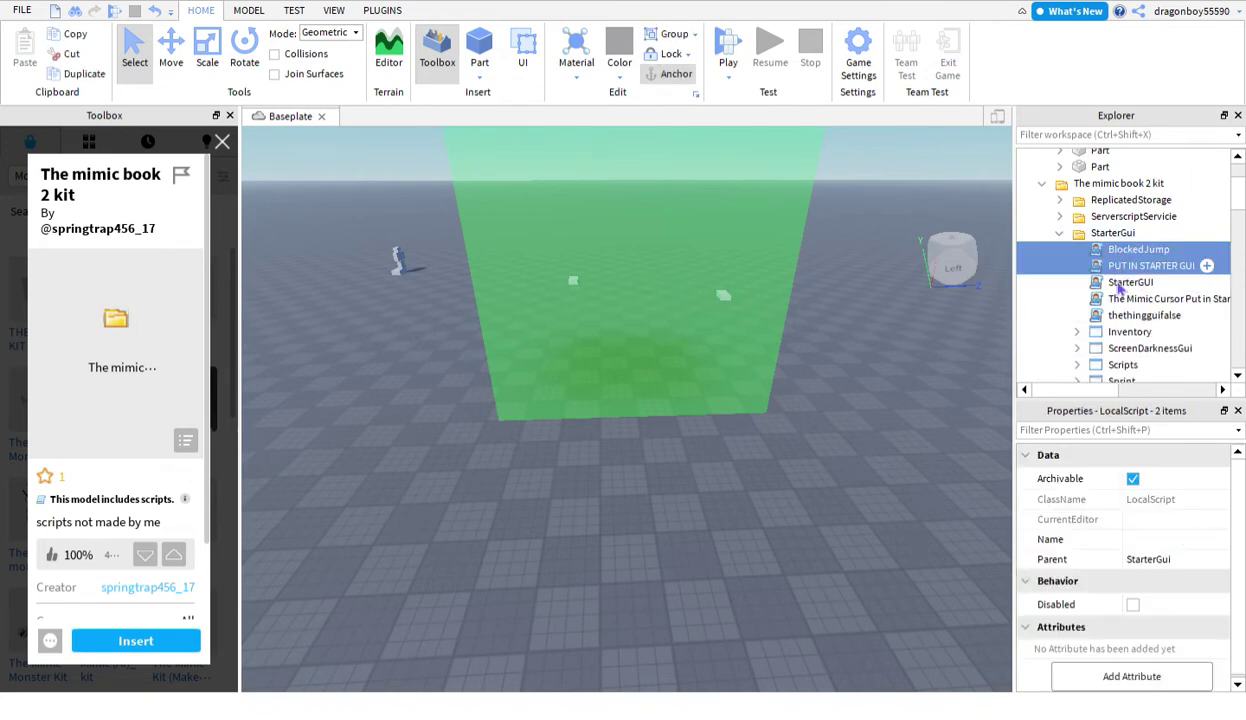
scroll(1232, 208, "down", 3)
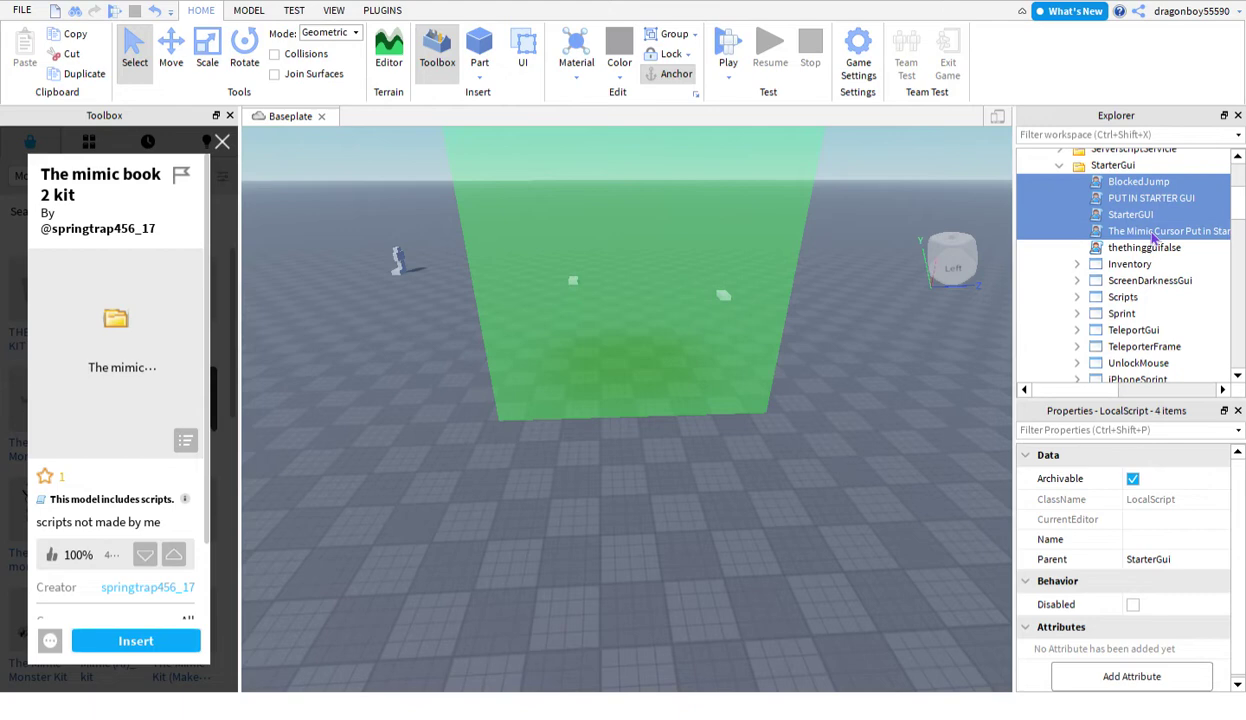
left_click(1130, 264, "ctrl")
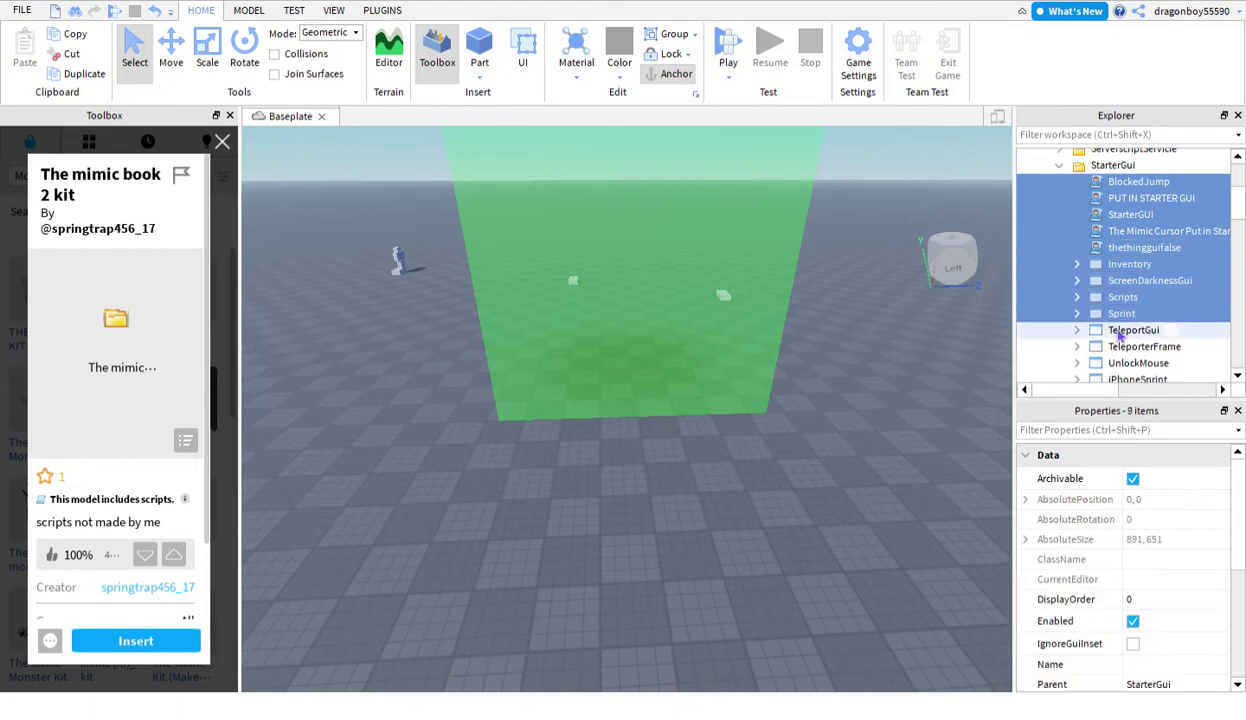
scroll(1210, 236, "down", 3)
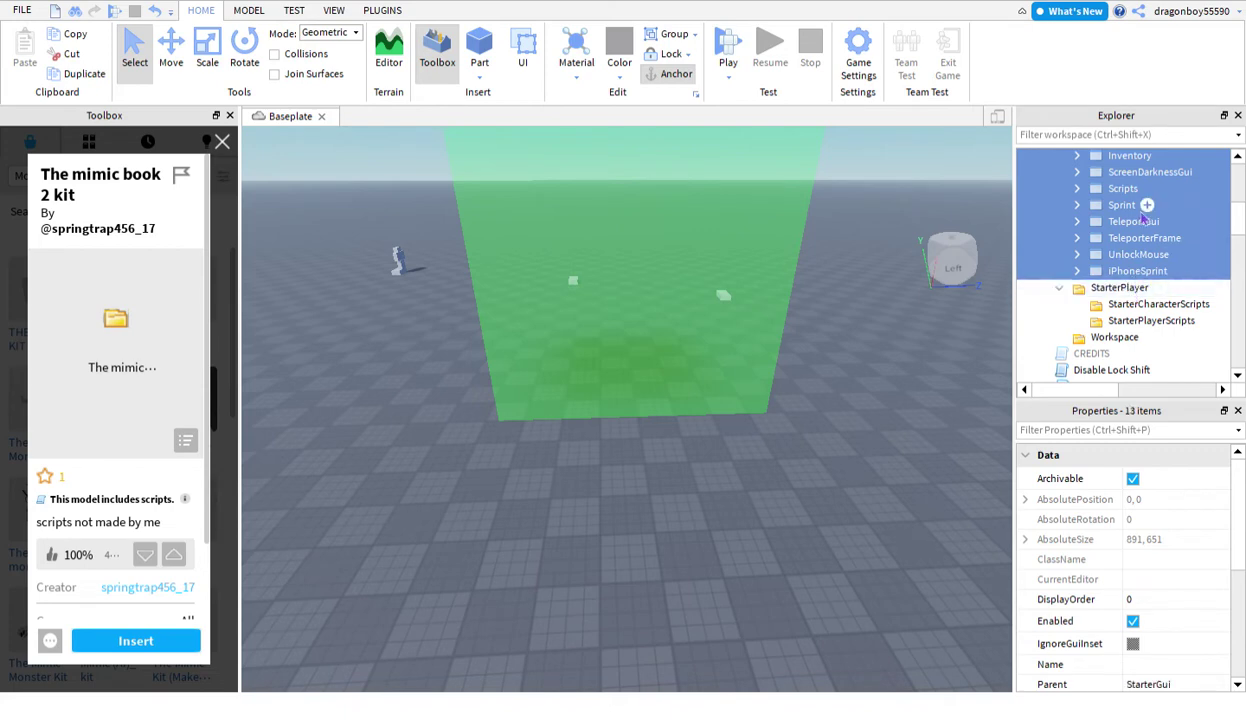
left_click_drag(1140, 280, 1145, 293)
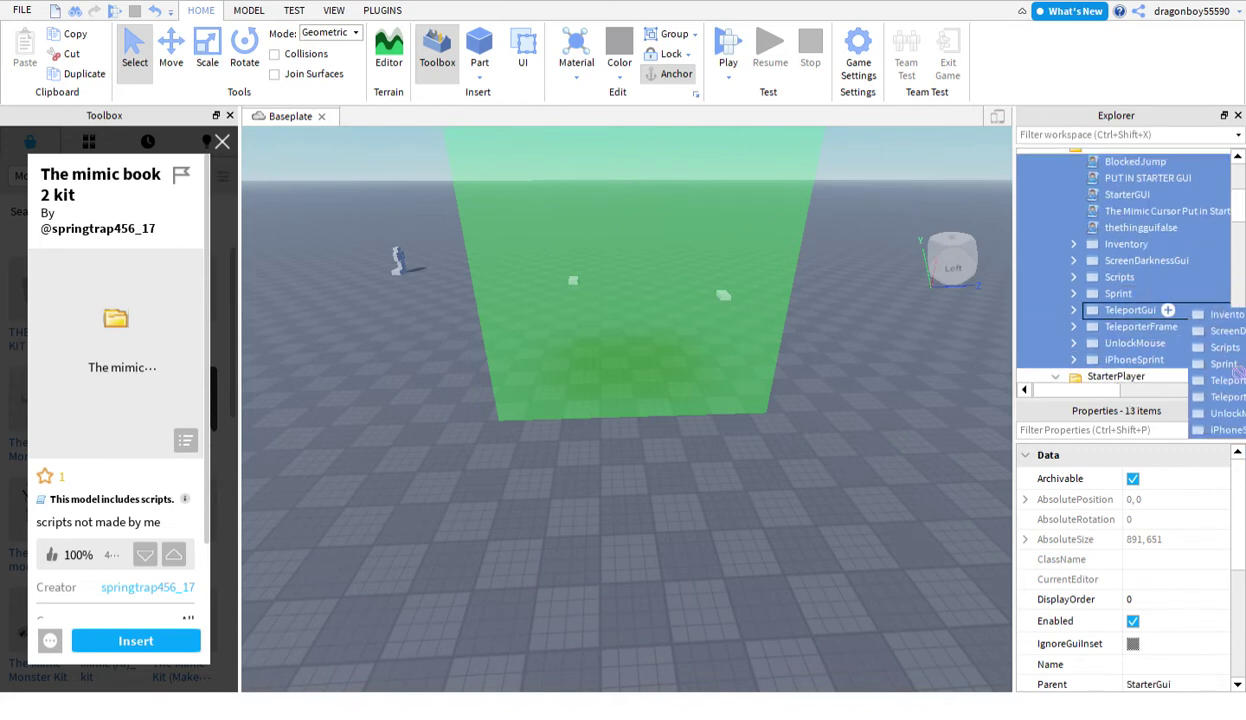
scroll(1240, 350, "up", 10)
mouse_move(1239, 371)
left_mouse_down()
mouse_move(1230, 288)
mouse_move(1198, 315)
left_mouse_up()
scroll(1241, 338, "down", 5)
scroll(1230, 296, "up", 3)
Drop the selected kit GUI items into the game's StarterGui.
left_click(878, 472)
scroll(1118, 291, "up", 5)
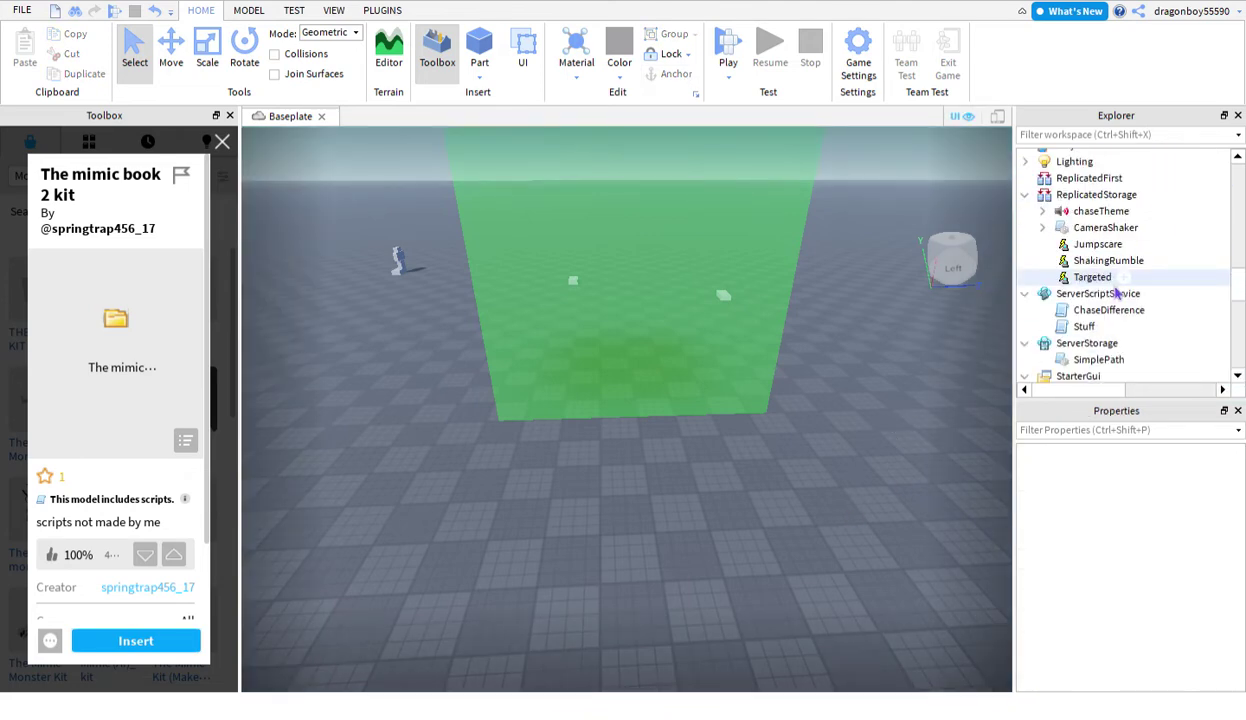
scroll(1118, 291, "up", 5)
scroll(1120, 292, "up", 5)
scroll(1133, 352, "down", 1)
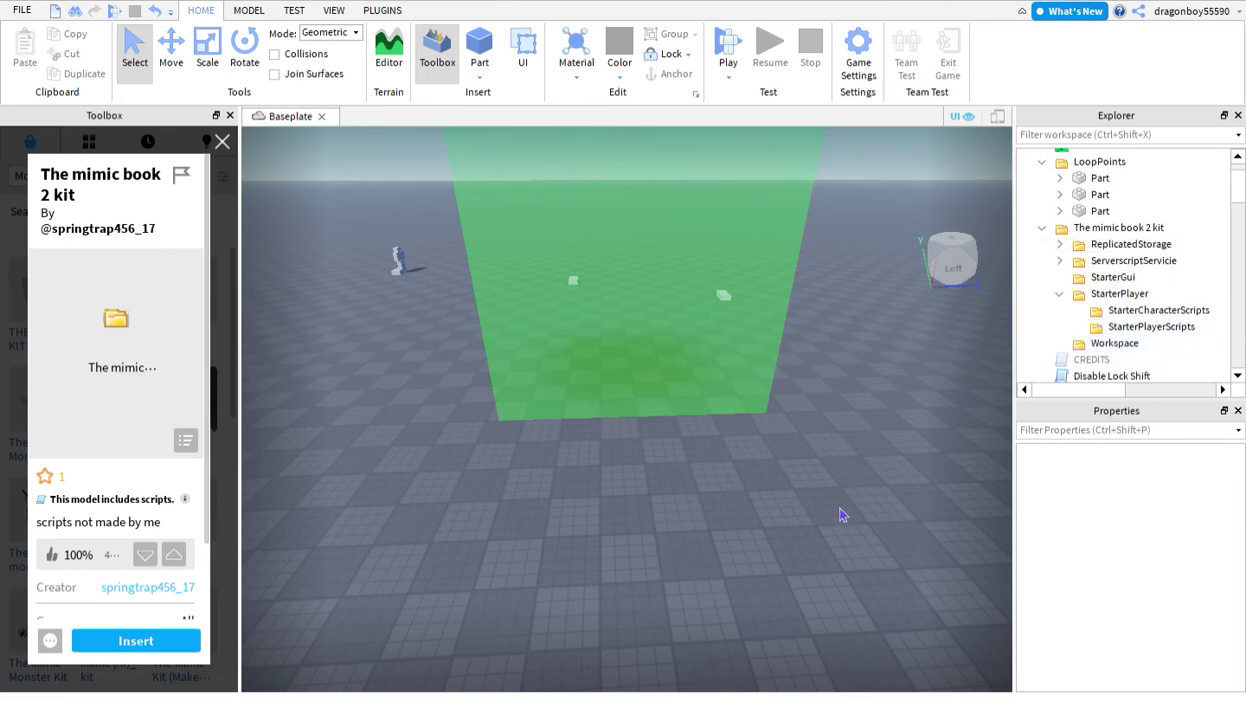
Move Script_PlayerStatHandler and leaderstats out of the kit's ServerscriptServicie folder.
left_click(1060, 262)
left_click(1140, 279)
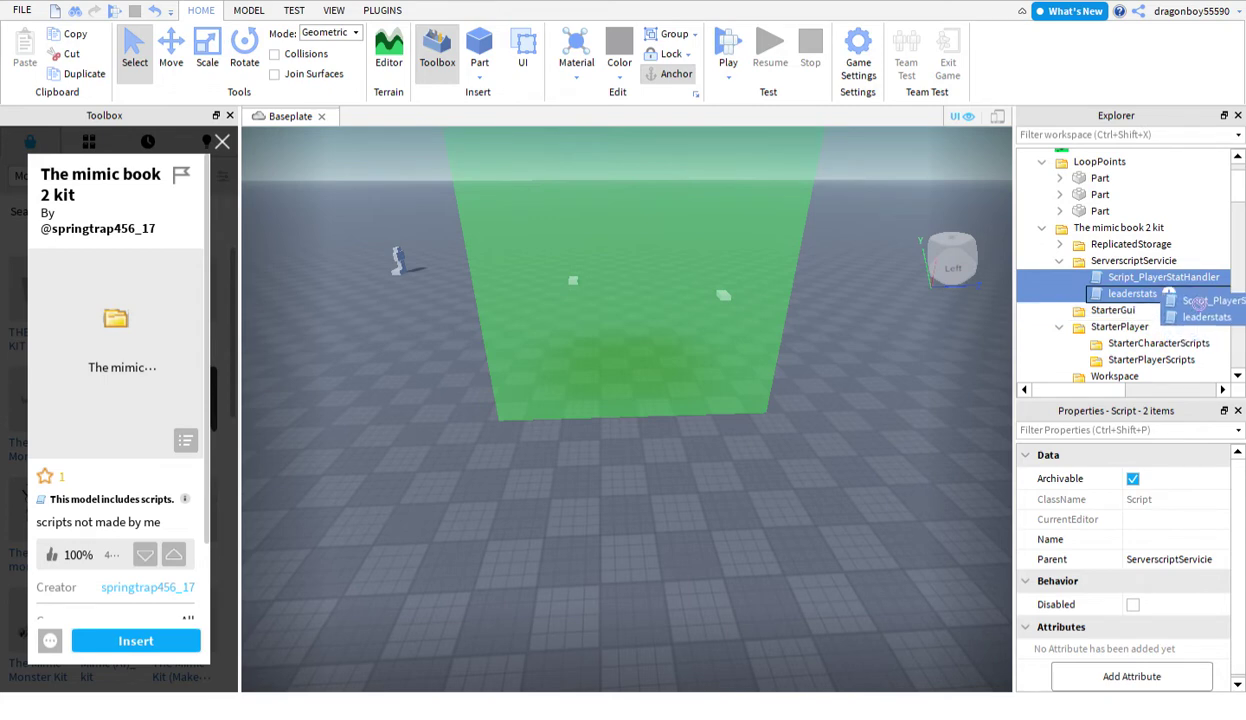
scroll(1196, 298, "down", 10)
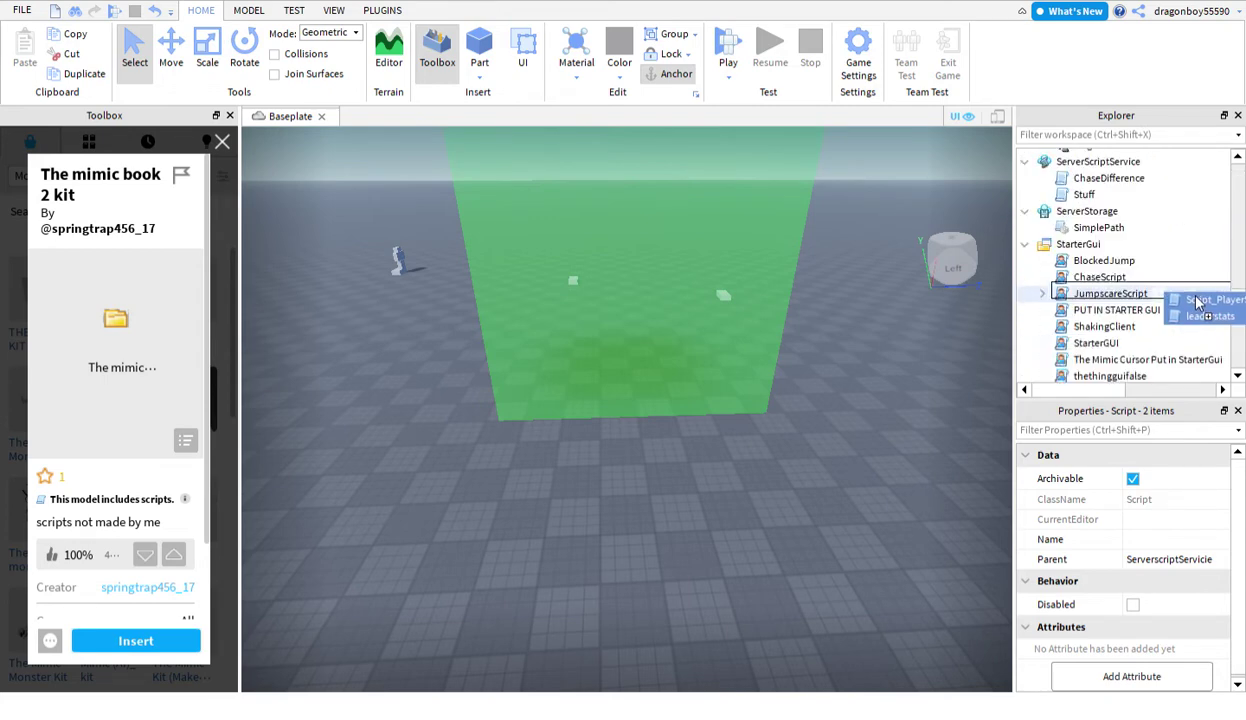
left_click_drag(1168, 295, 1214, 300)
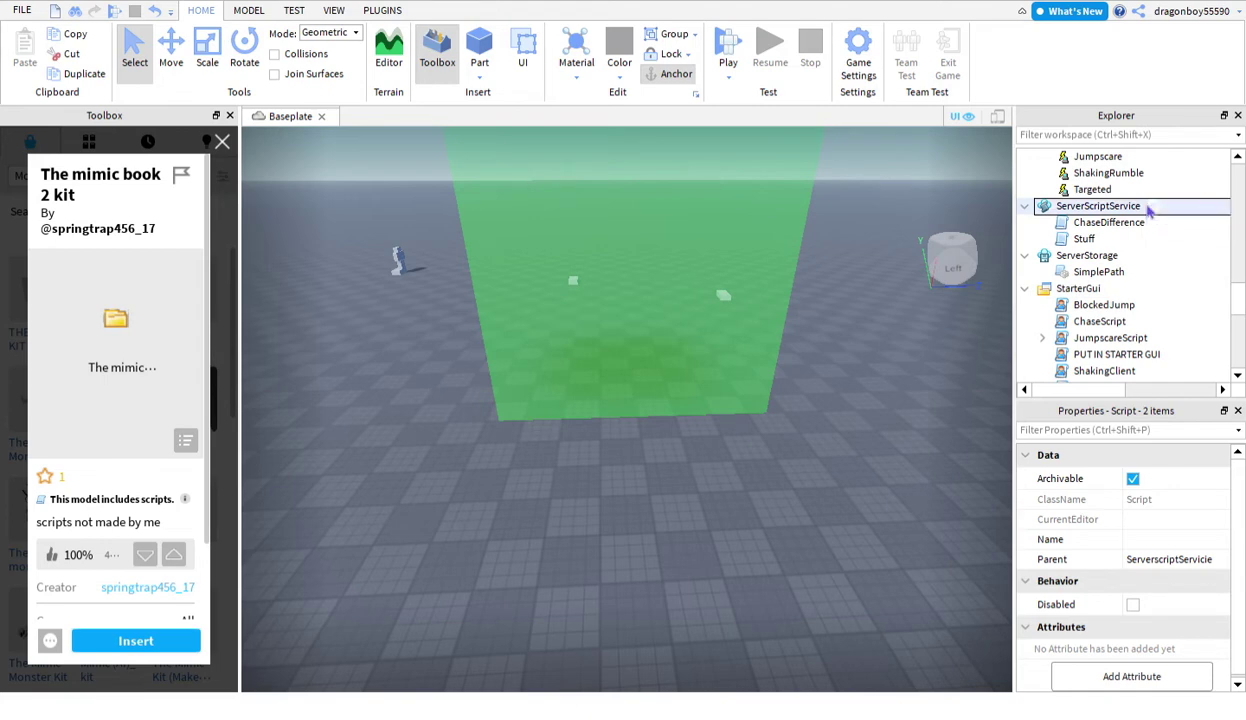
left_click(934, 503)
Move the Lantern value from the kit's Skins folder into ReplicatedStorage.
scroll(1085, 280, "up", 2)
scroll(1087, 285, "up", 5)
scroll(1087, 290, "up", 5)
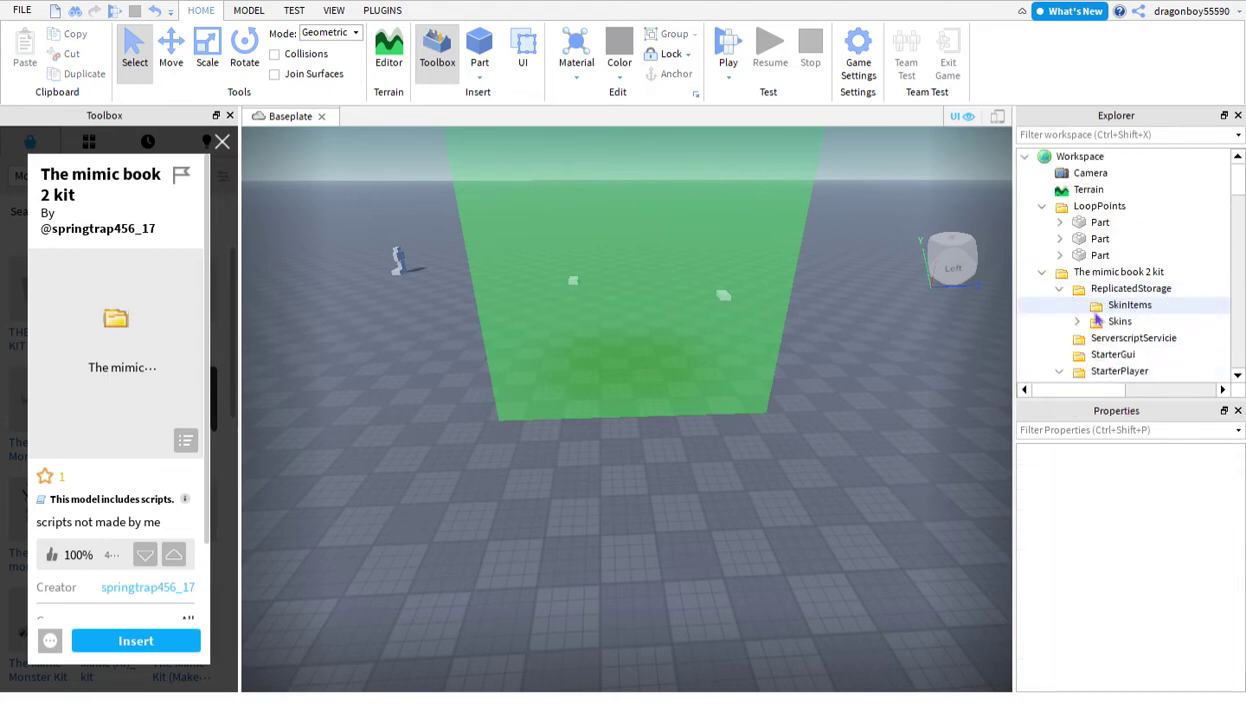
left_click(1095, 311)
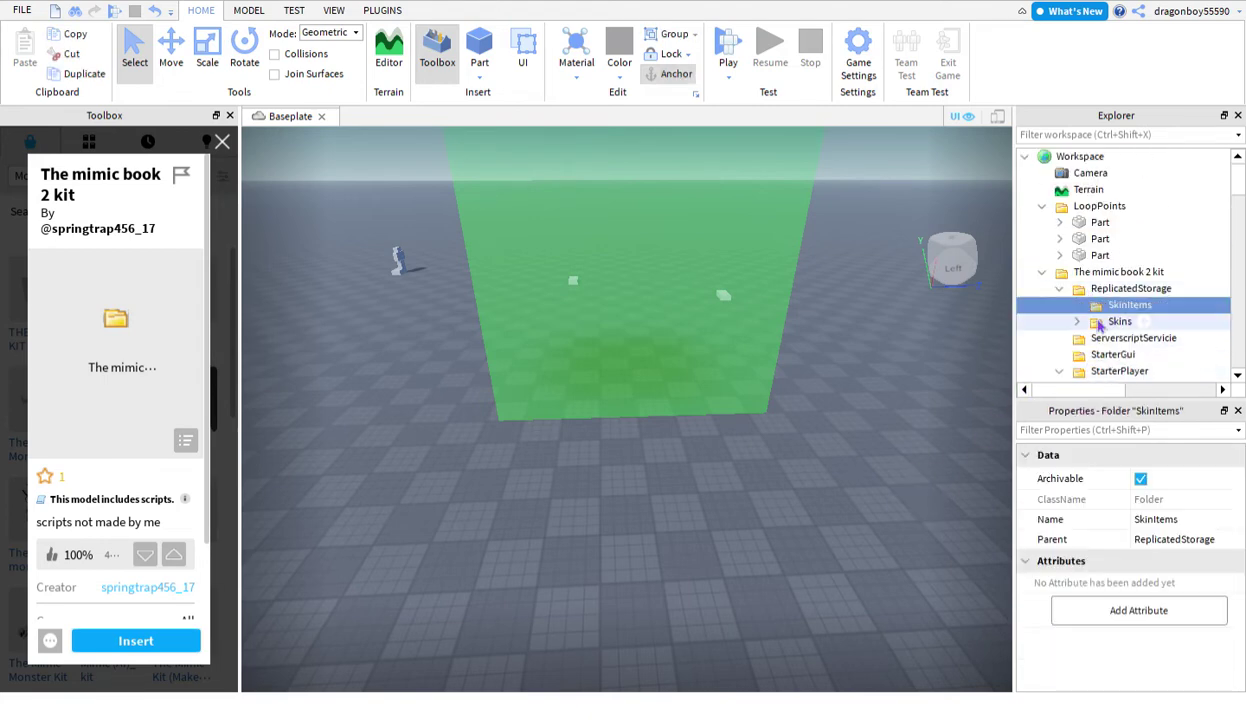
left_click(955, 478)
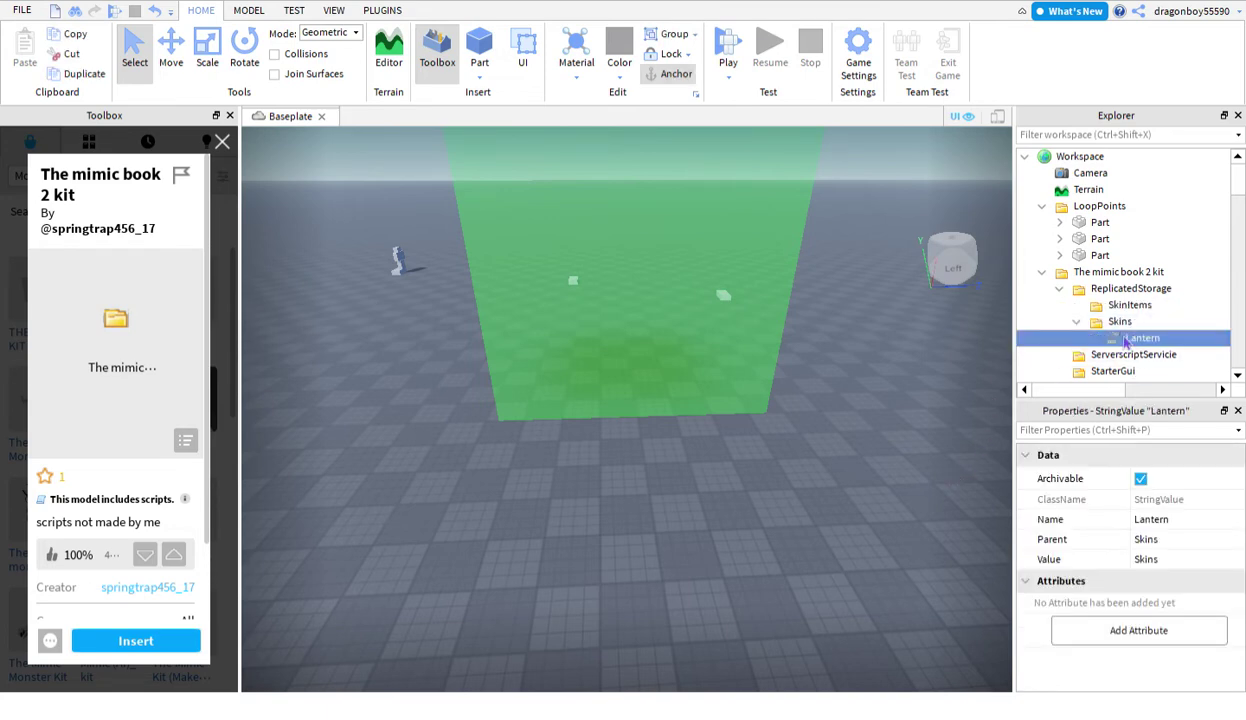
left_click_drag(1183, 383, 1221, 255)
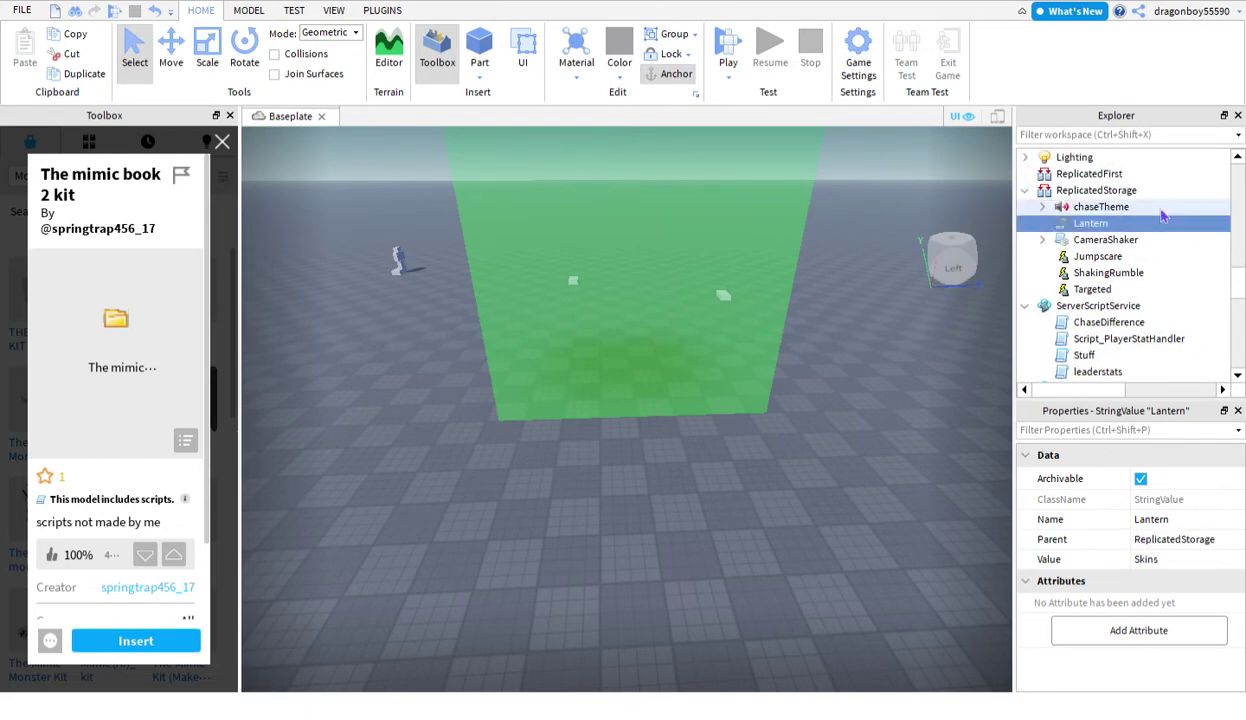
left_click(812, 395)
Run a brief playtest, close the kit card, and insert a Neutral Spawn pad.
left_click(728, 50)
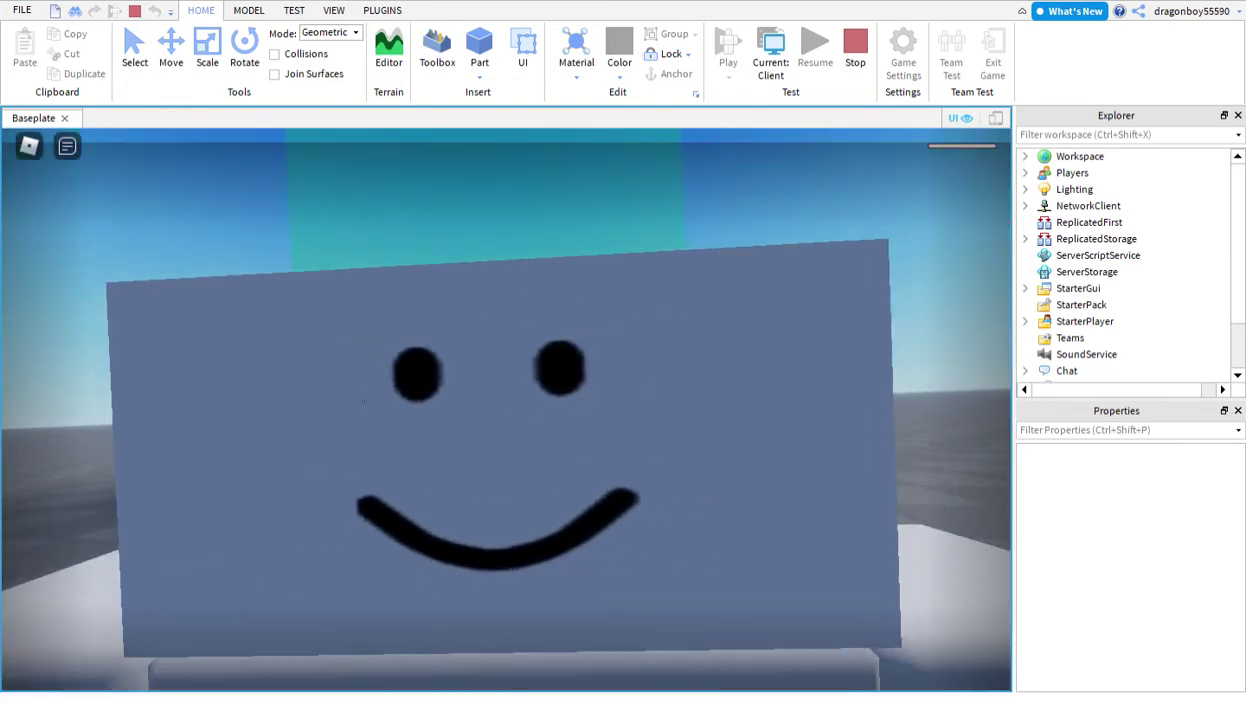
key("shift+F5")
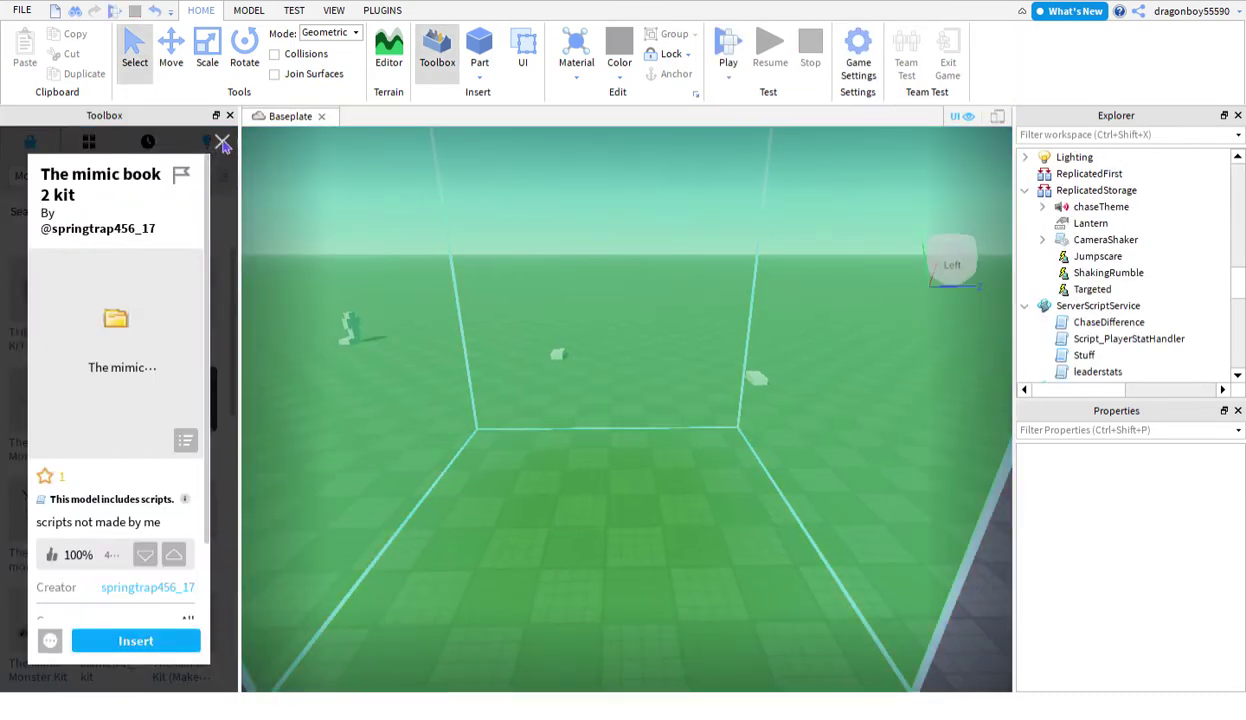
left_click(223, 144)
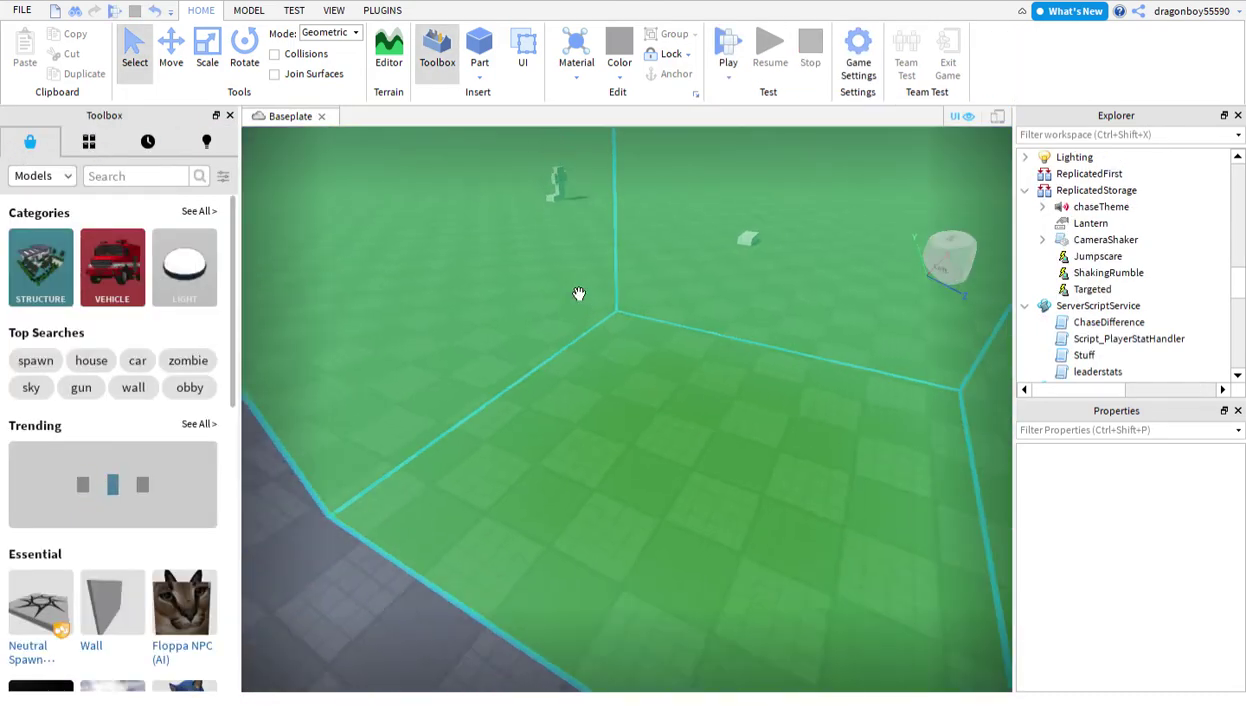
scroll(578, 293, "up", 5)
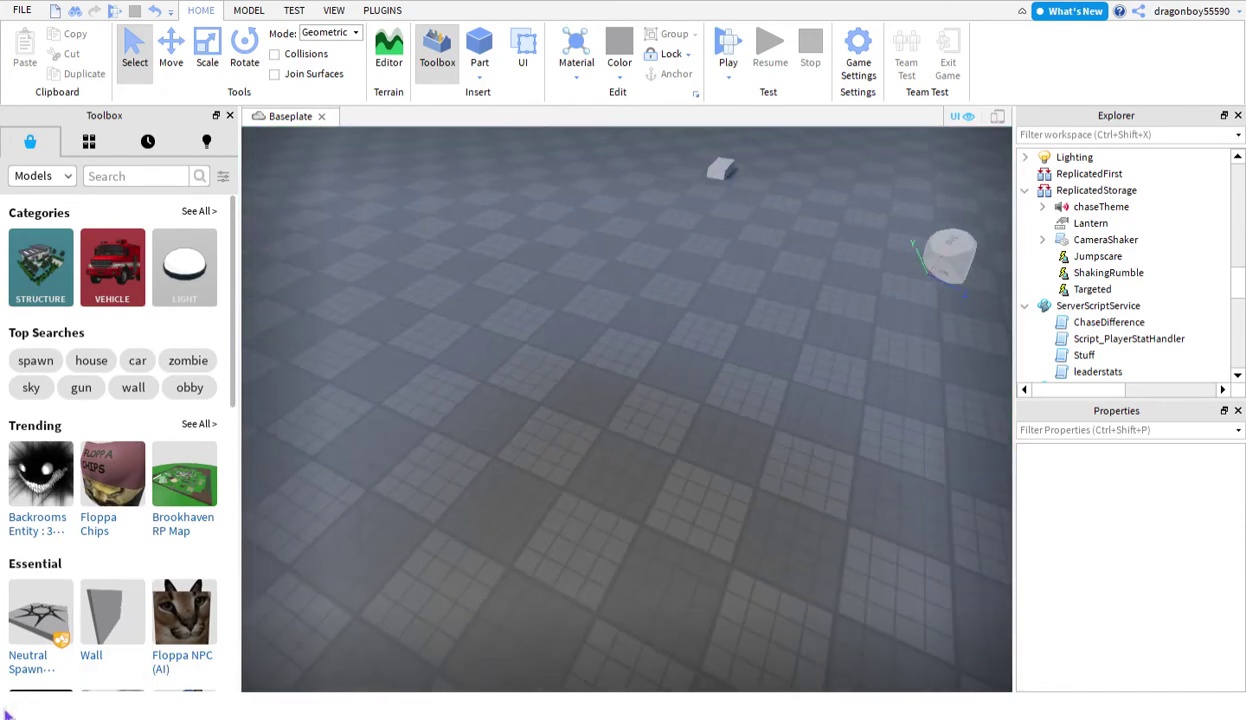
left_click(48, 640)
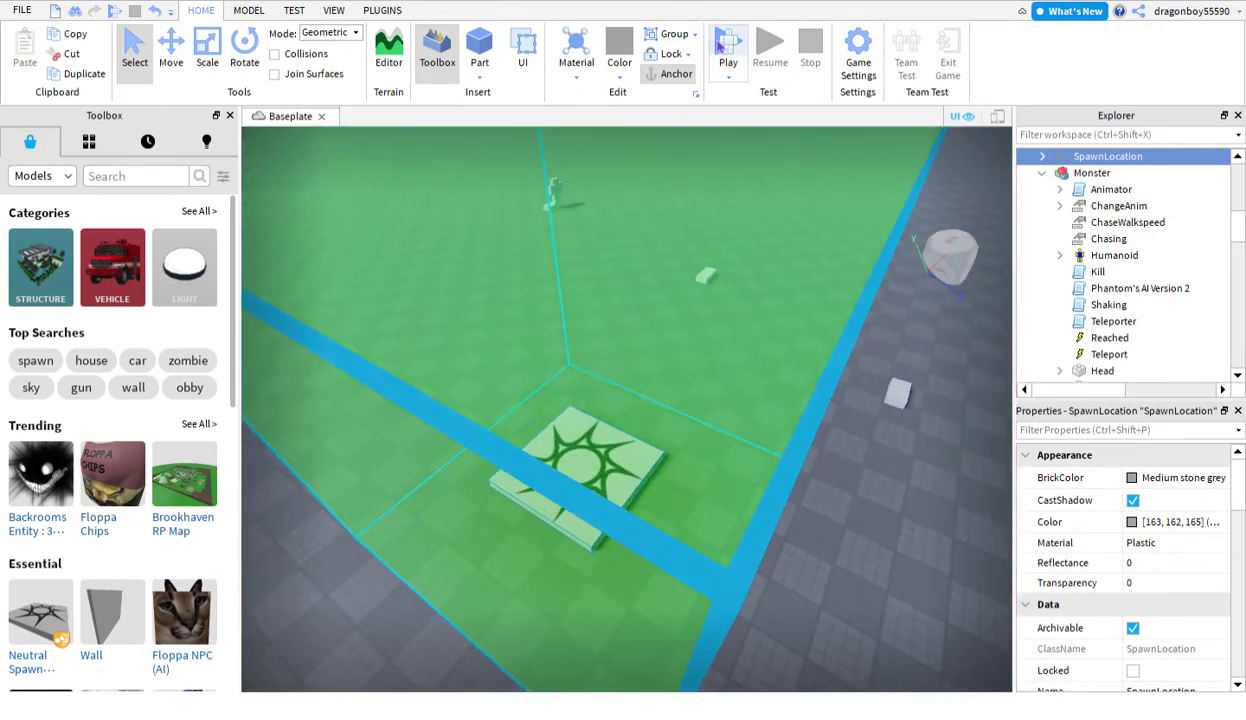
Start another playtest with the neutral spawn pad inside the safe zone.
left_click(728, 45)
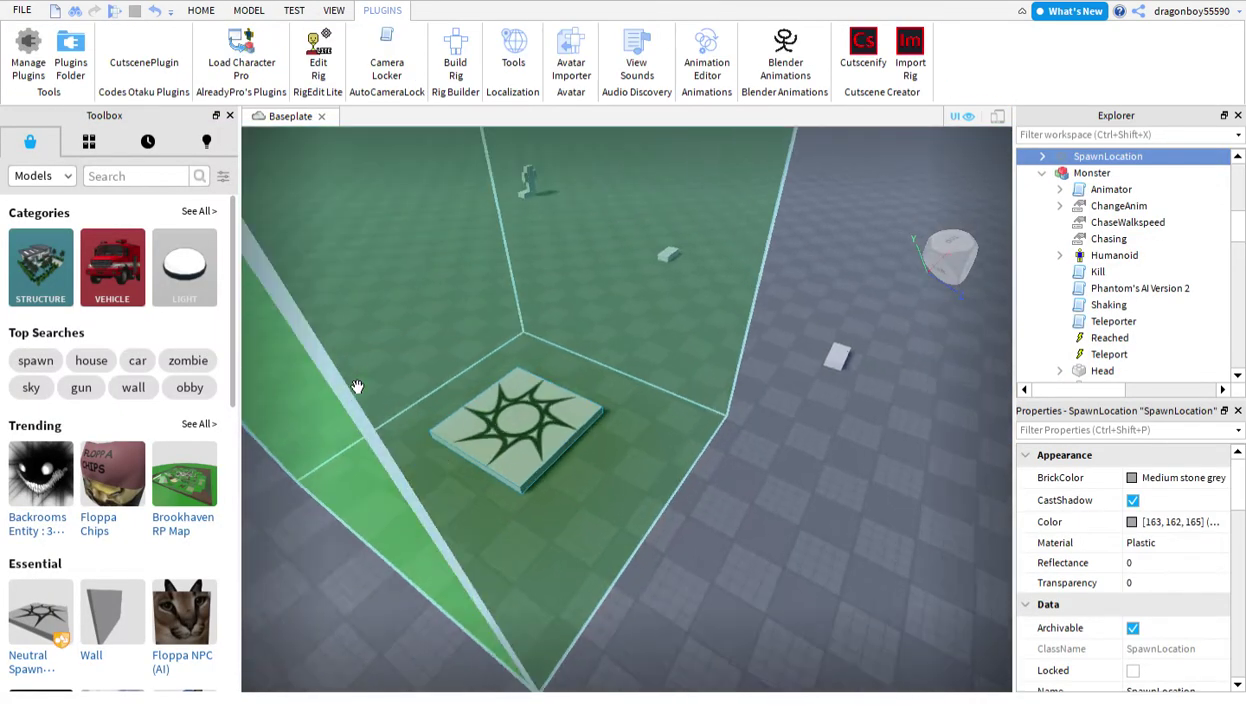
Insert a new grey part as a wall and slide it into place beside the green safe zone.
left_click(554, 425)
scroll(752, 410, "down", 5)
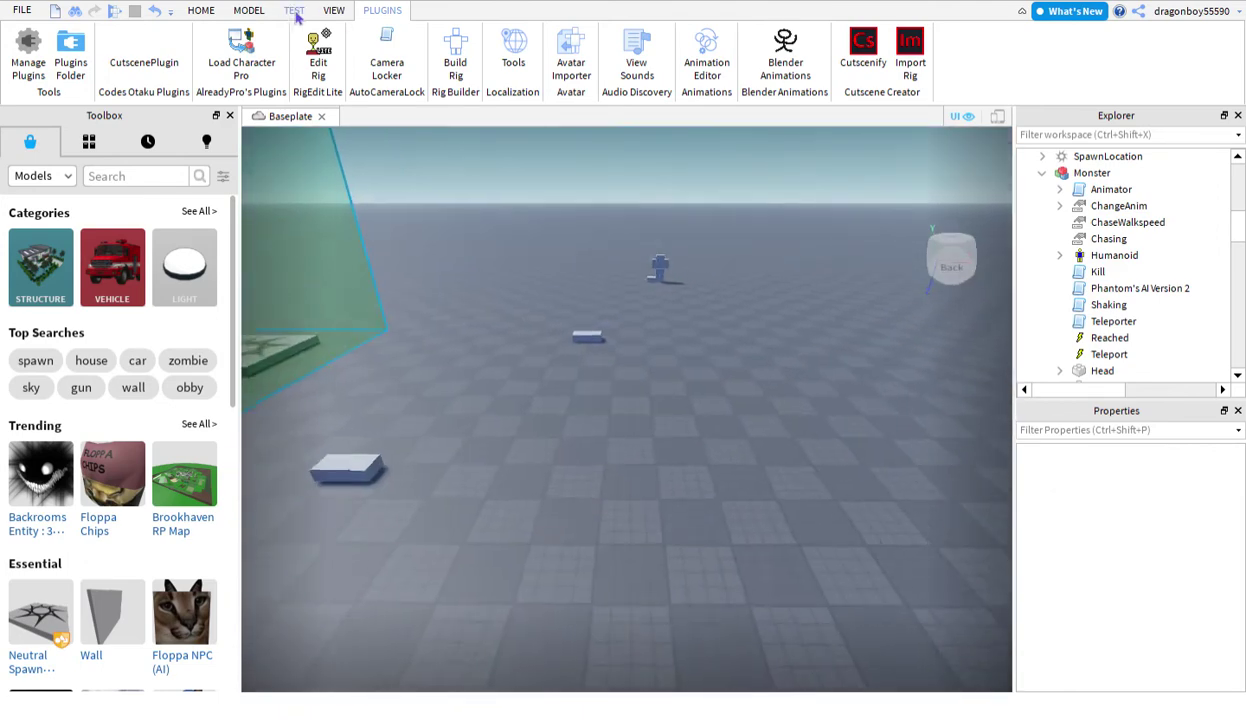
left_click(199, 11)
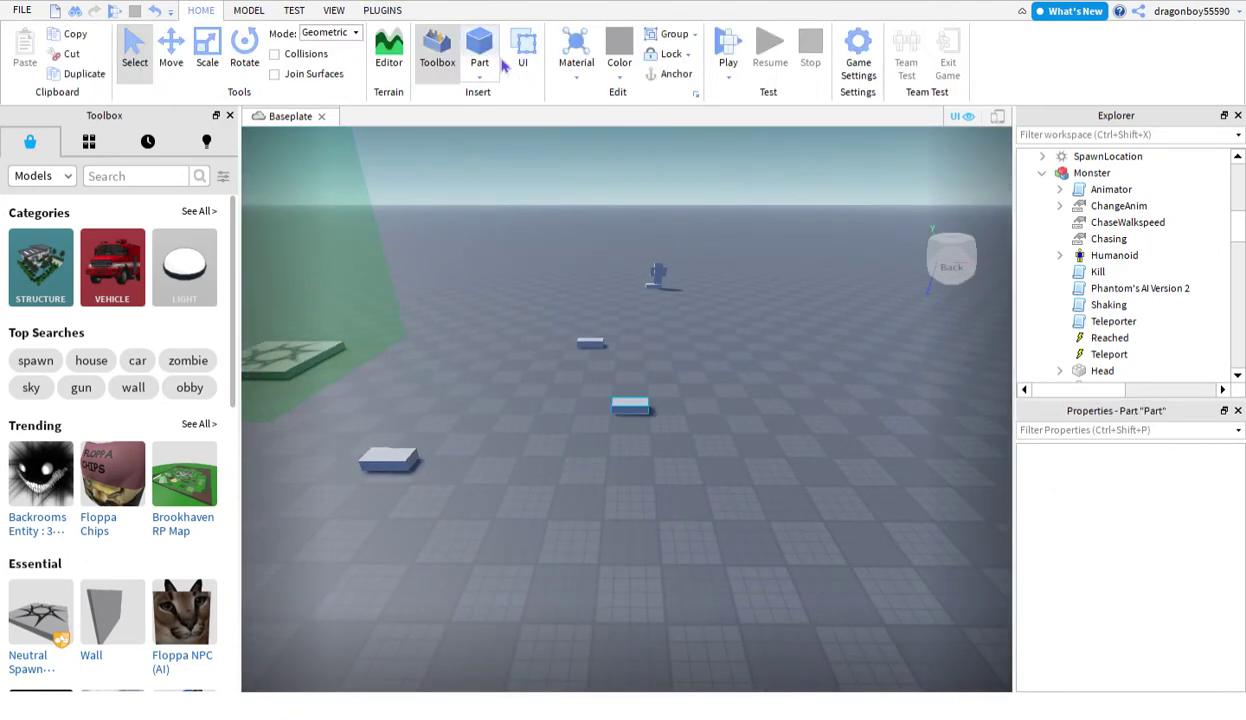
key("f")
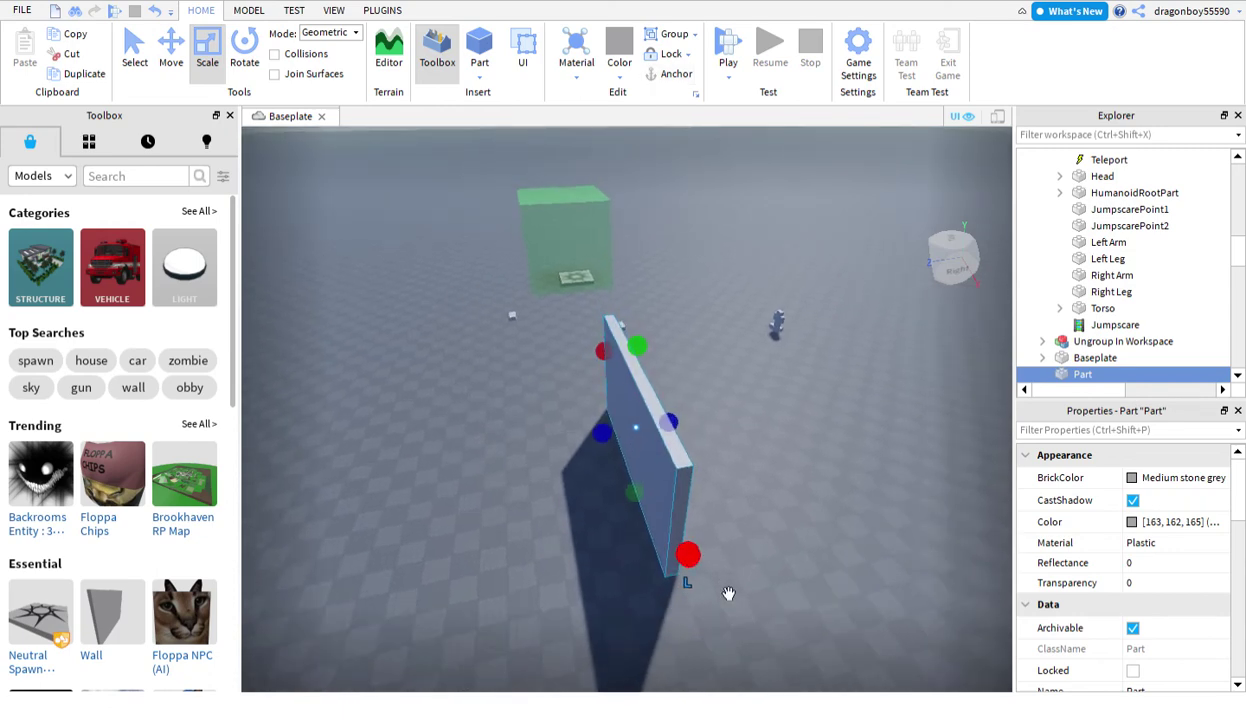
mouse_move(728, 593)
right_mouse_down()
mouse_move(703, 575)
mouse_move(713, 462)
mouse_move(858, 440)
mouse_move(635, 325)
right_mouse_up()
key("f")
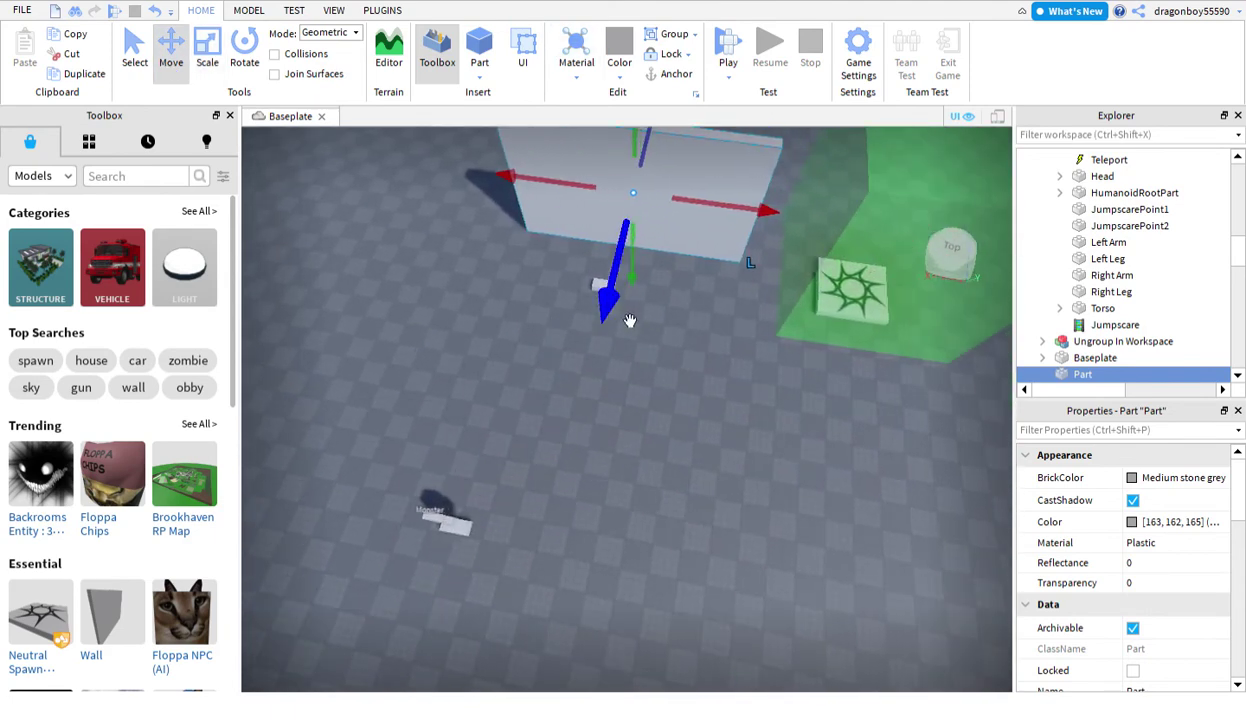
left_click_drag(629, 320, 600, 448)
left_click(729, 45)
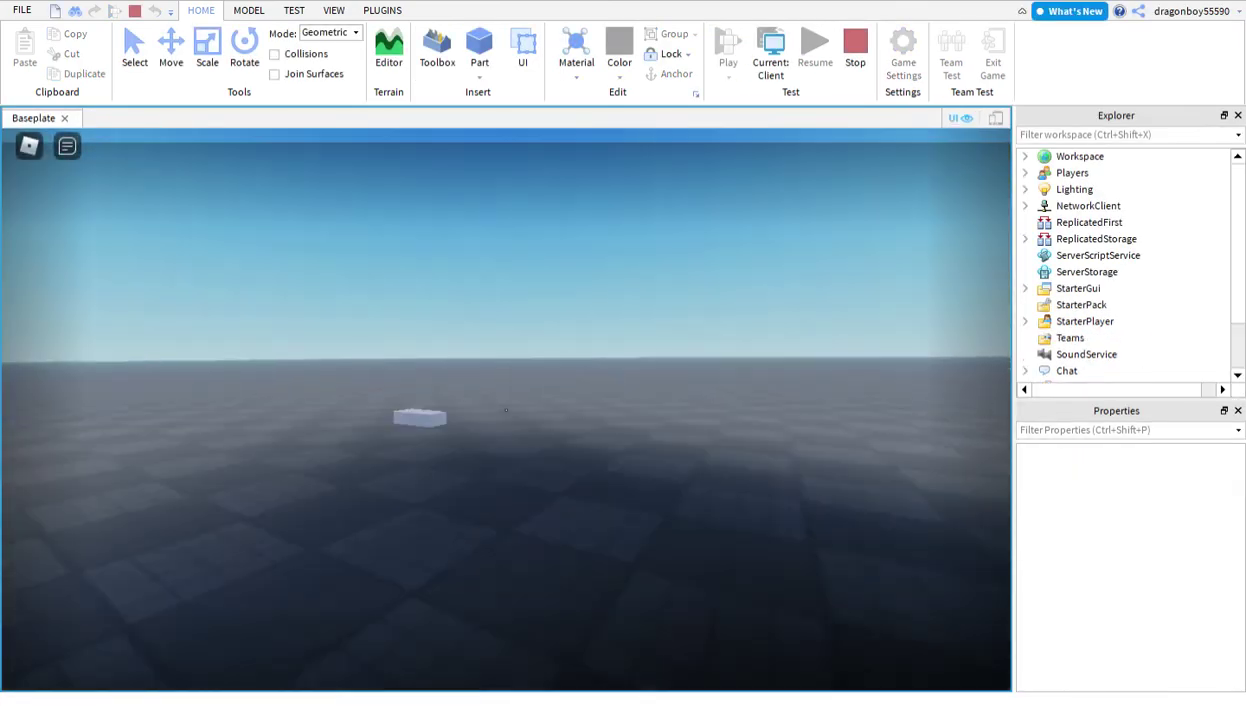
key("s")
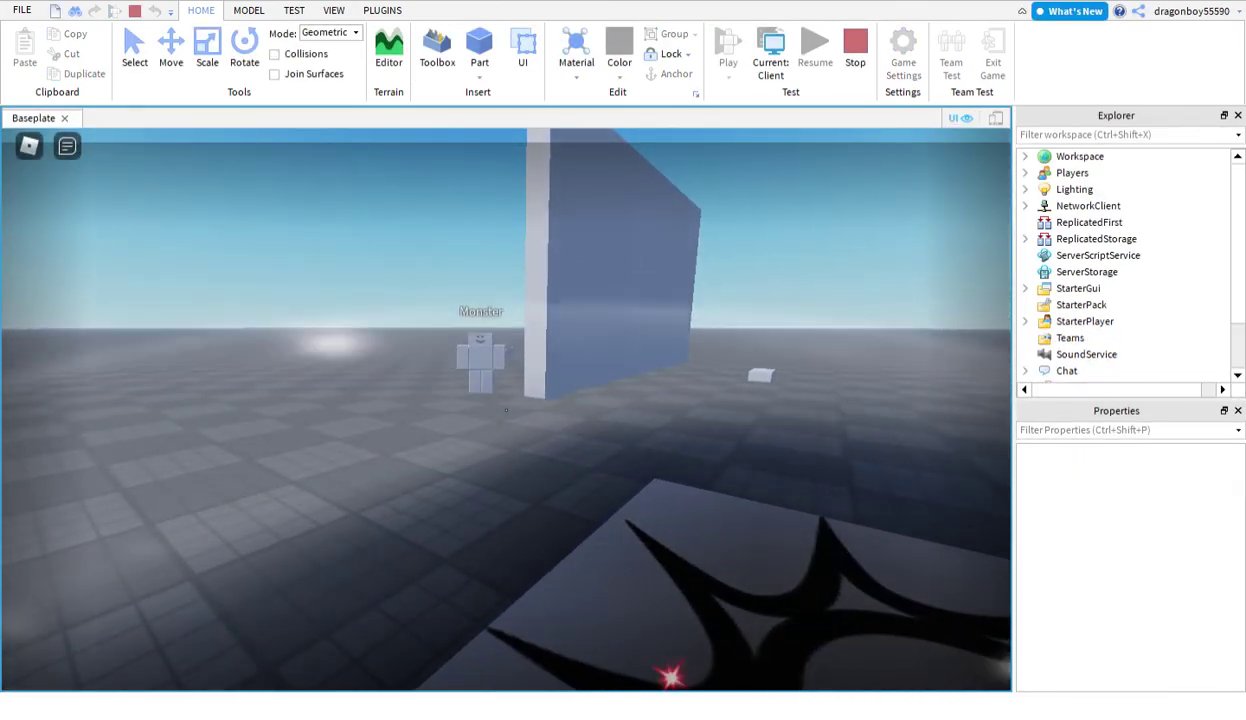
key("w")
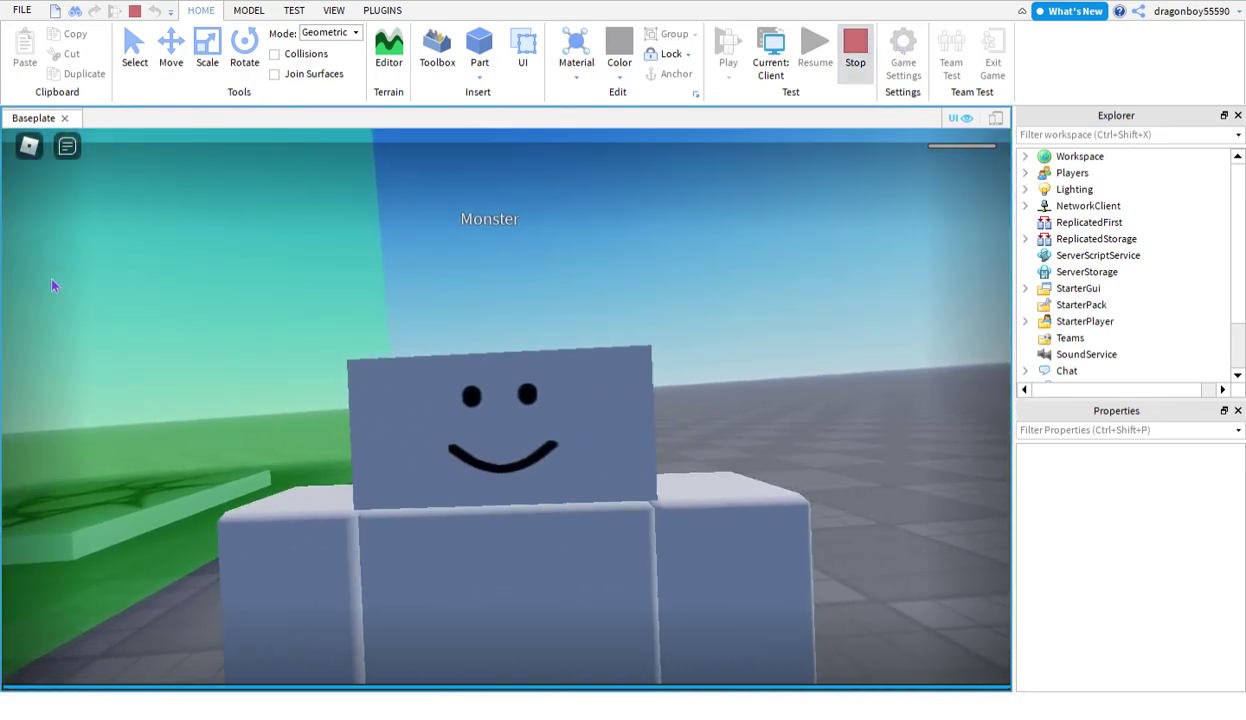
key("shift+F5")
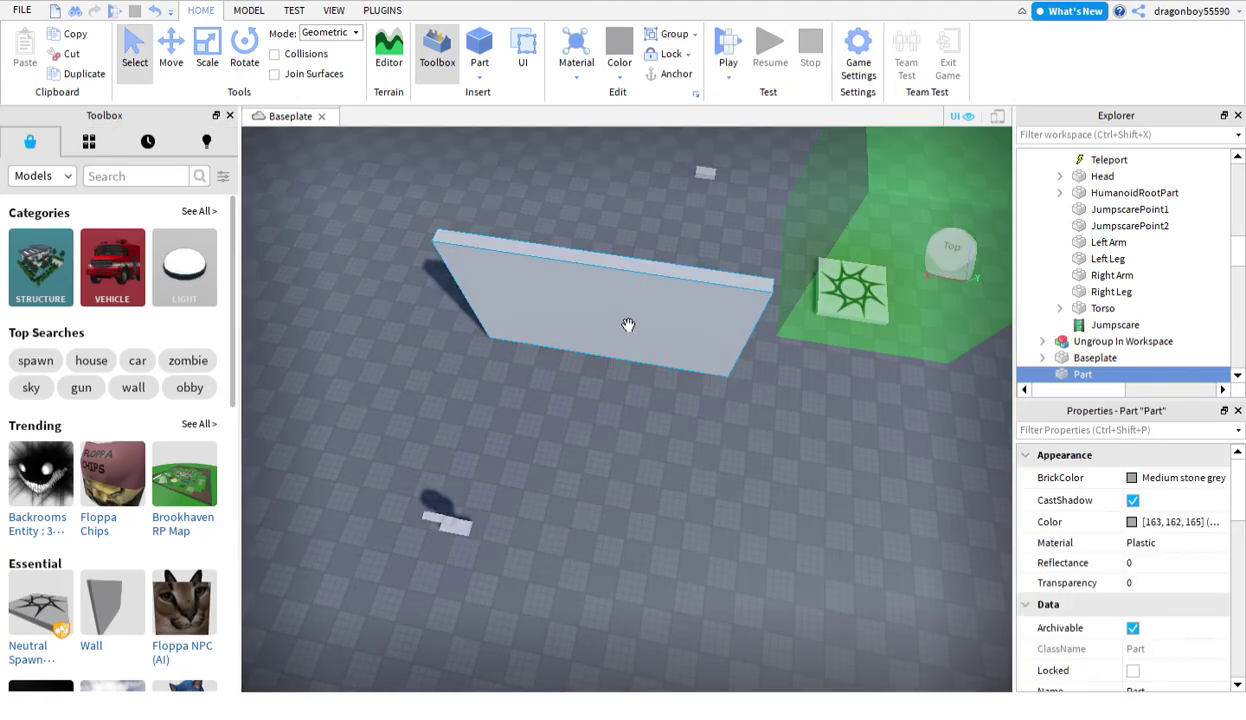
Delete the wall part, then preview and close the Realistic sky model without inserting it.
key("Delete")
scroll(70, 345, "down", 3)
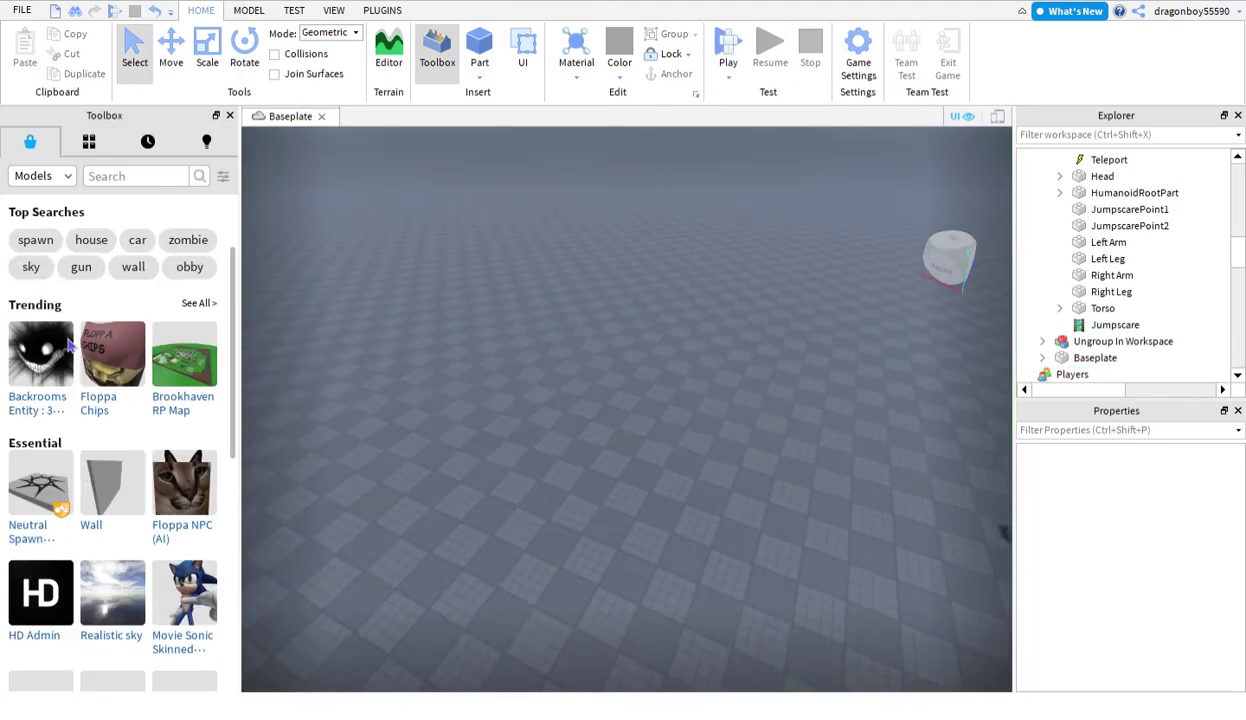
scroll(70, 345, "down", 5)
right_click_drag(523, 431, 348, 406)
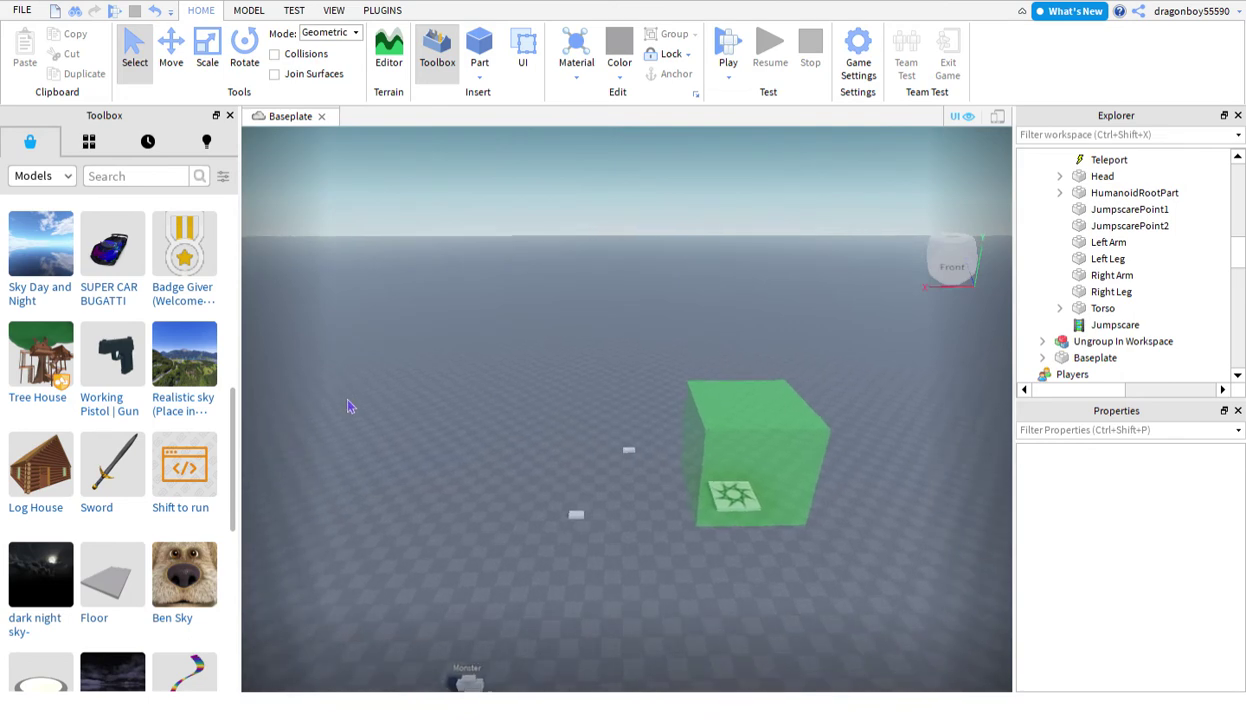
scroll(348, 406, "up", 3)
left_click(205, 333)
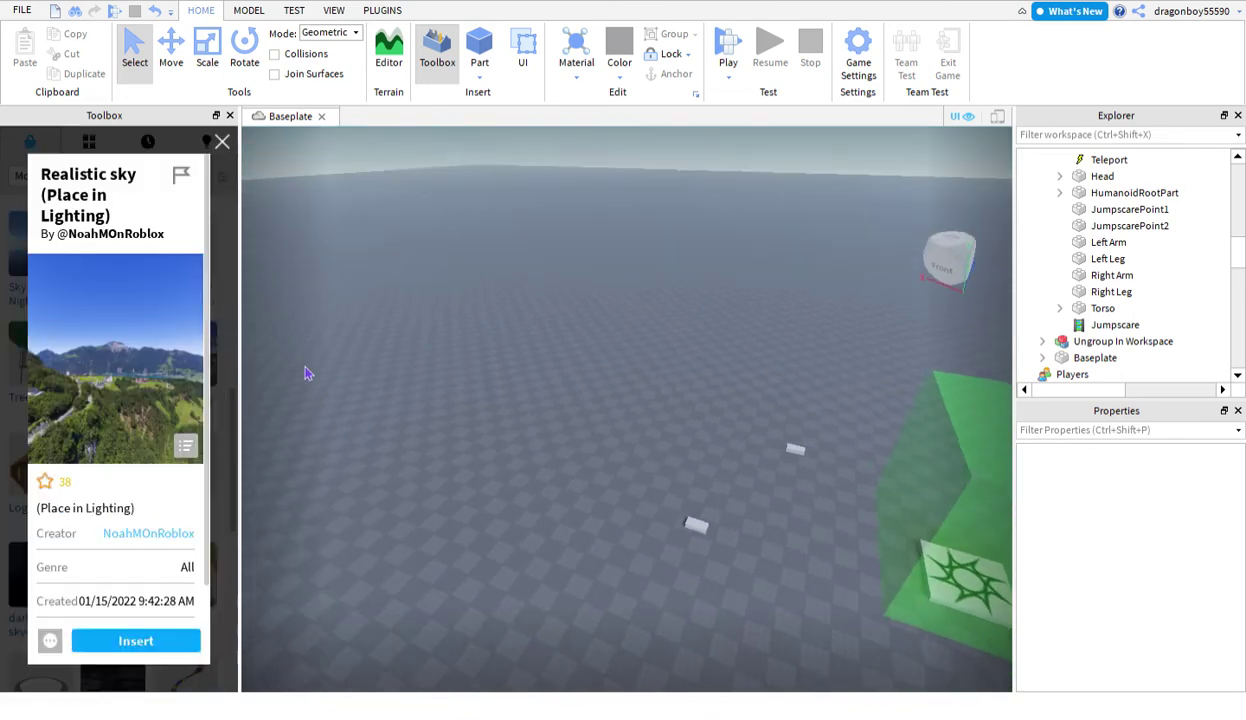
left_click(222, 141)
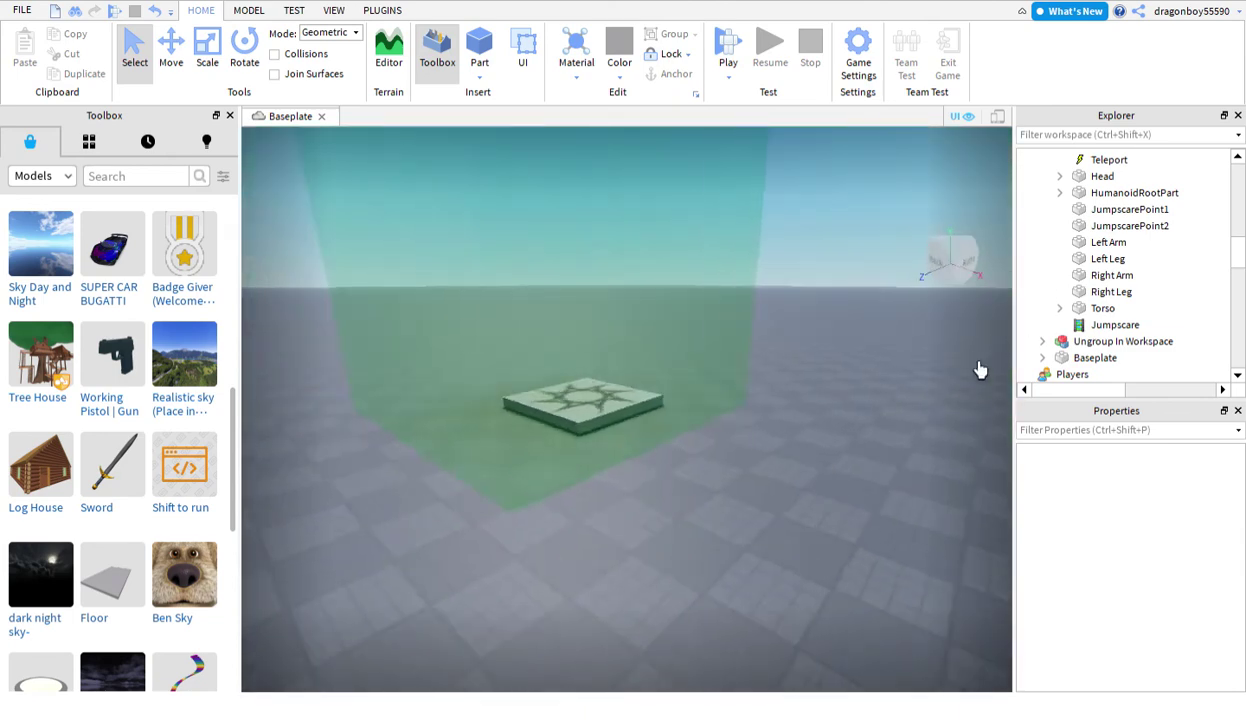
Fly the camera through the green safe zone and back to view the Monster.
mouse_move(476, 488)
right_mouse_down()
mouse_move(283, 630)
mouse_move(578, 676)
mouse_move(595, 601)
right_mouse_up()
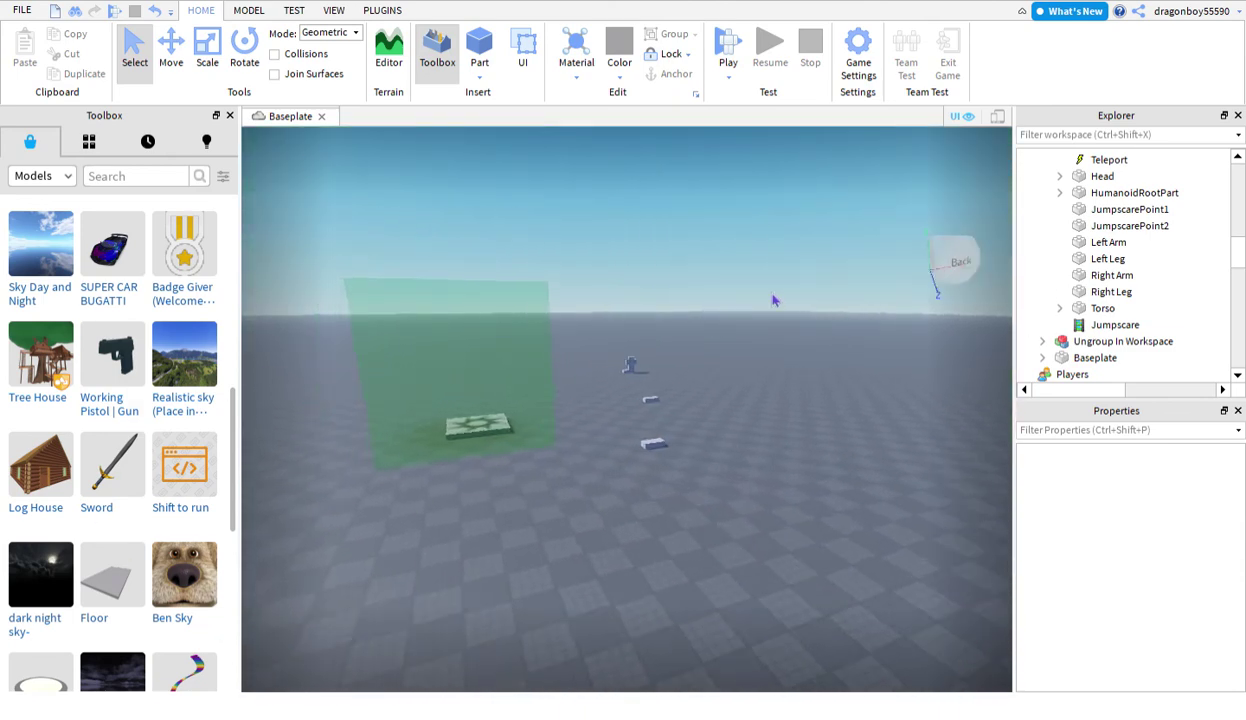
mouse_move(773, 300)
right_mouse_down()
mouse_move(551, 353)
mouse_move(547, 400)
right_mouse_up()
scroll(606, 381, "up", 5)
scroll(1059, 284, "up", 5)
scroll(1059, 284, "up", 5)
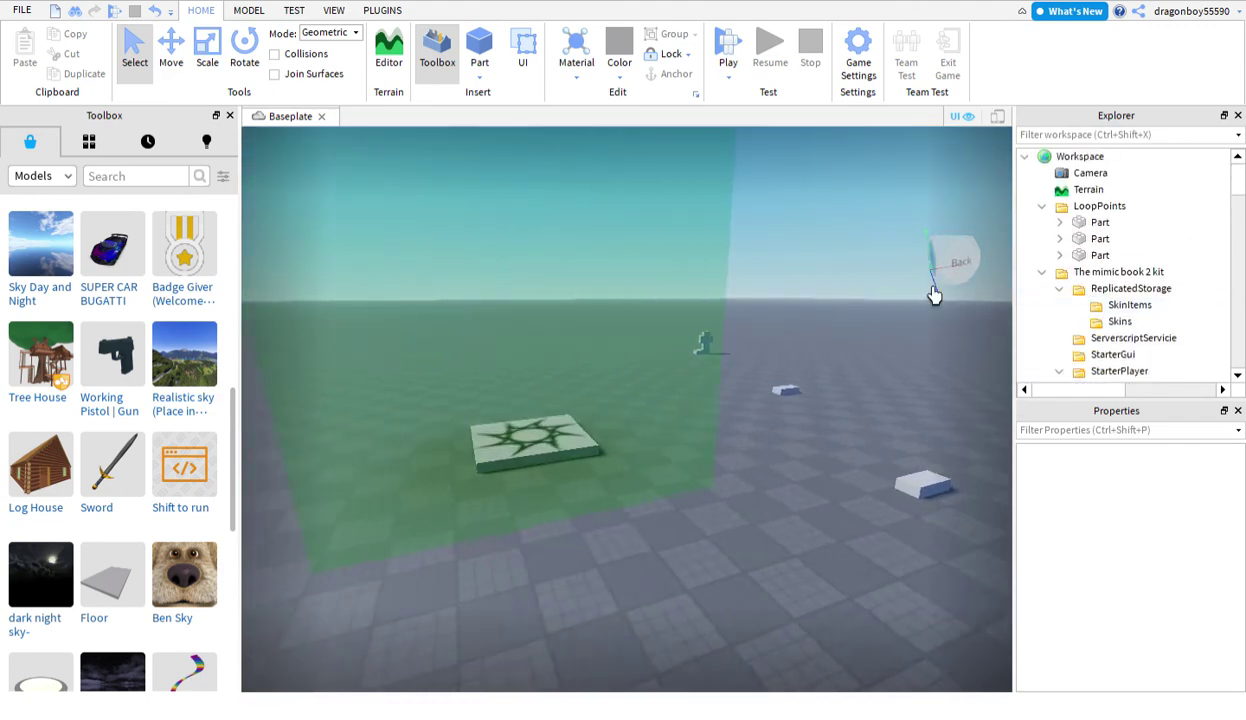
key("w")
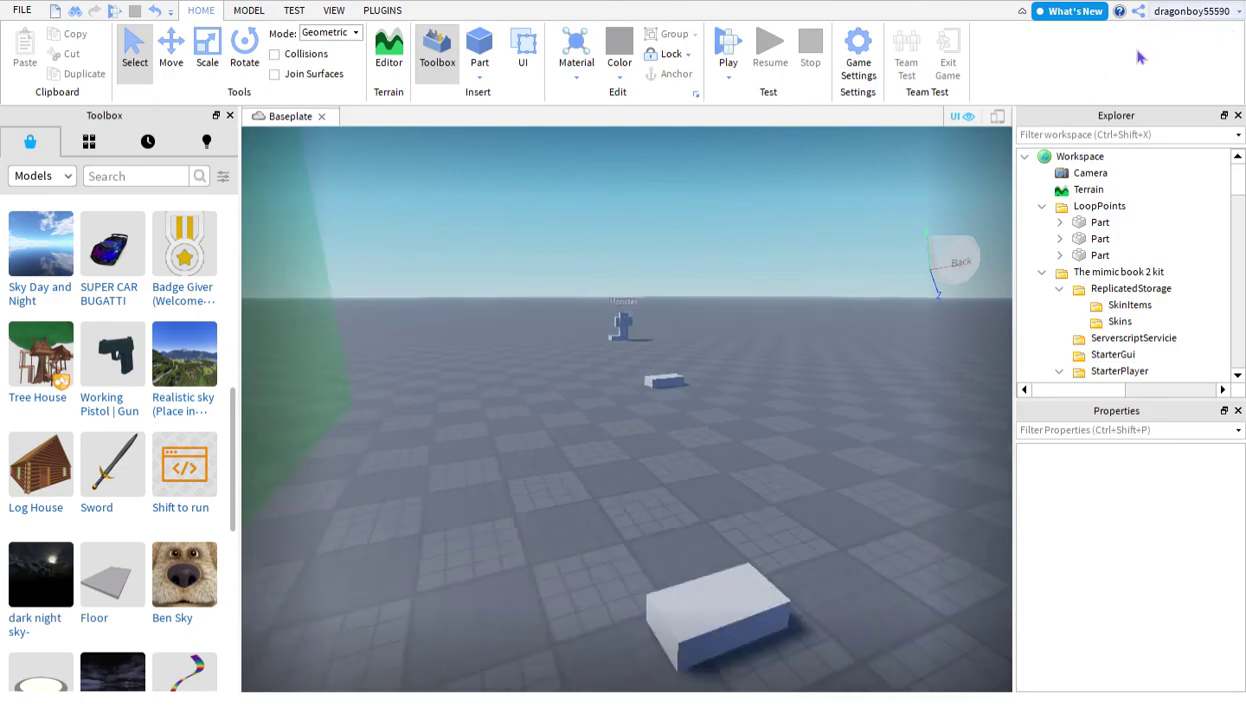